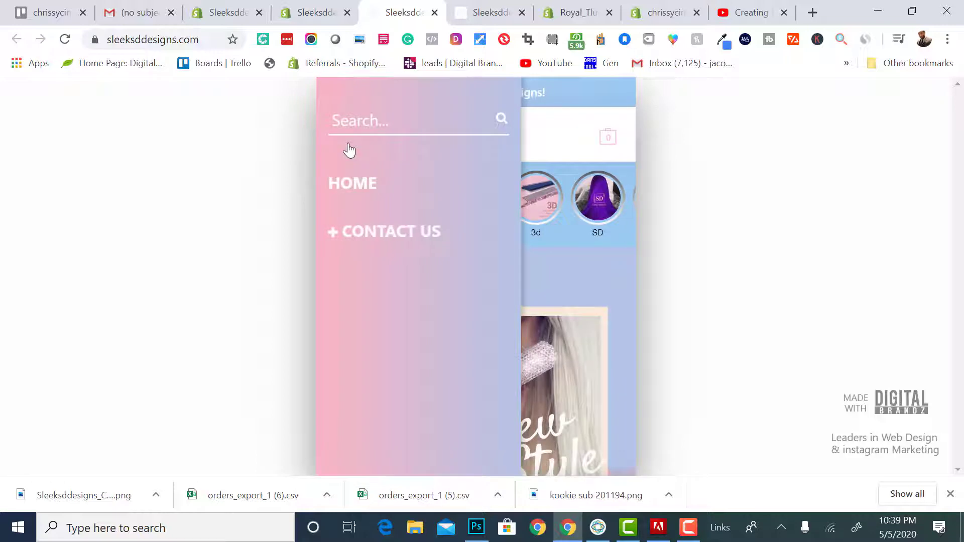
# Look over the Sleek Designs storefront, checking the contact form in its navigation menu and the home page's product sections.
pyautogui.click(335, 233)
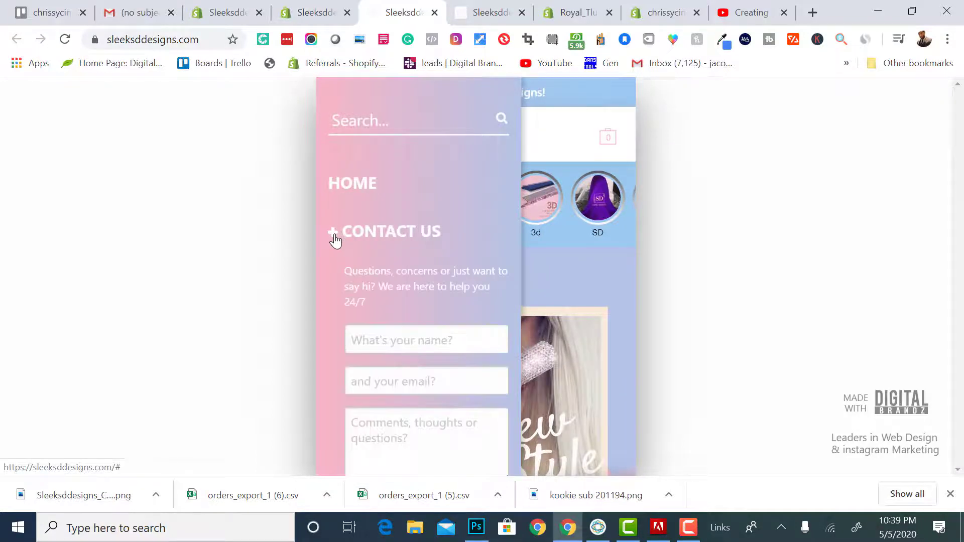
pyautogui.click(335, 235)
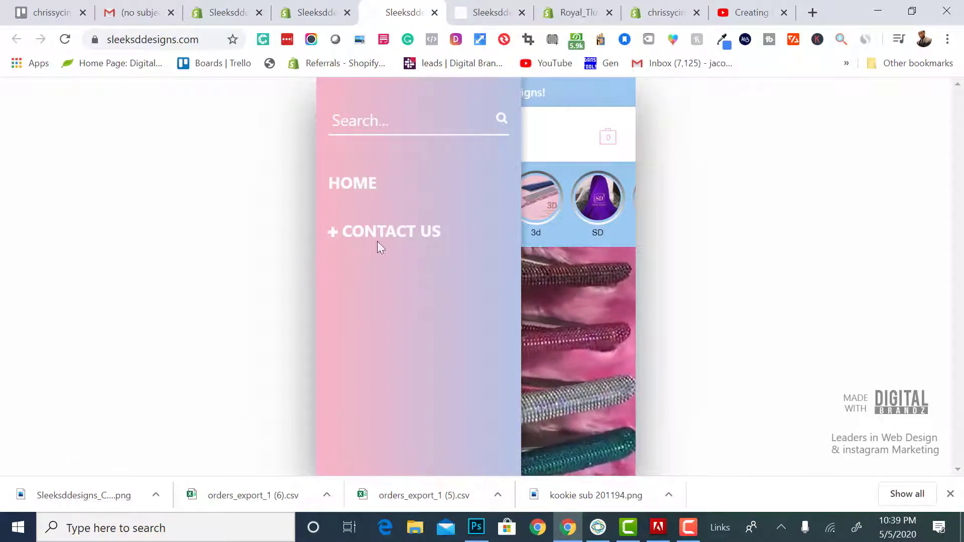
pyautogui.click(596, 238)
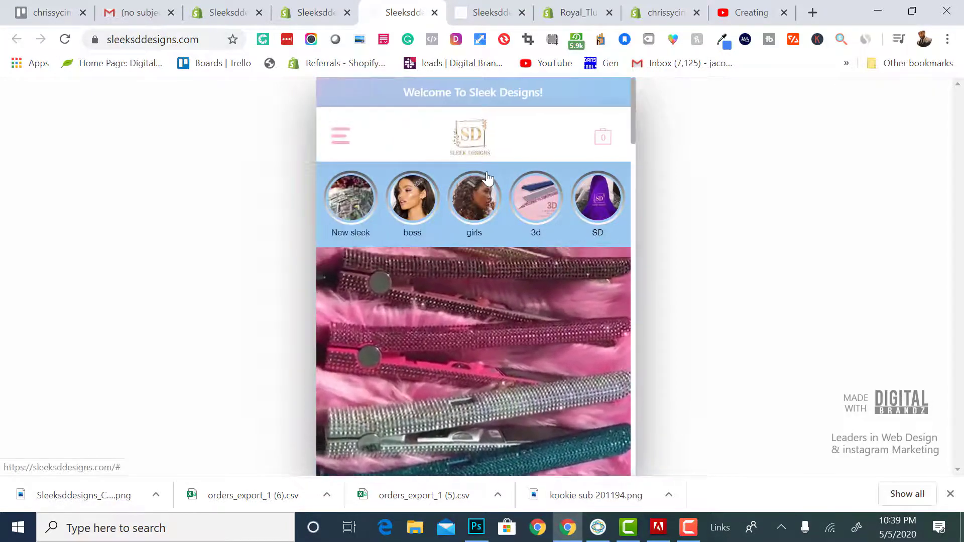
pyautogui.scroll(-5, 487, 181)
pyautogui.scroll(-10, 487, 178)
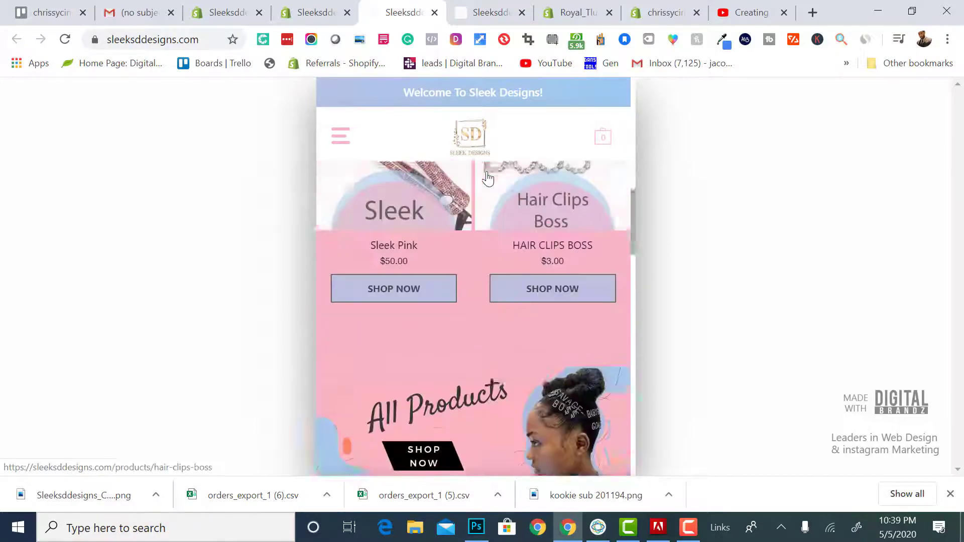
pyautogui.scroll(5, 487, 179)
pyautogui.scroll(5, 487, 178)
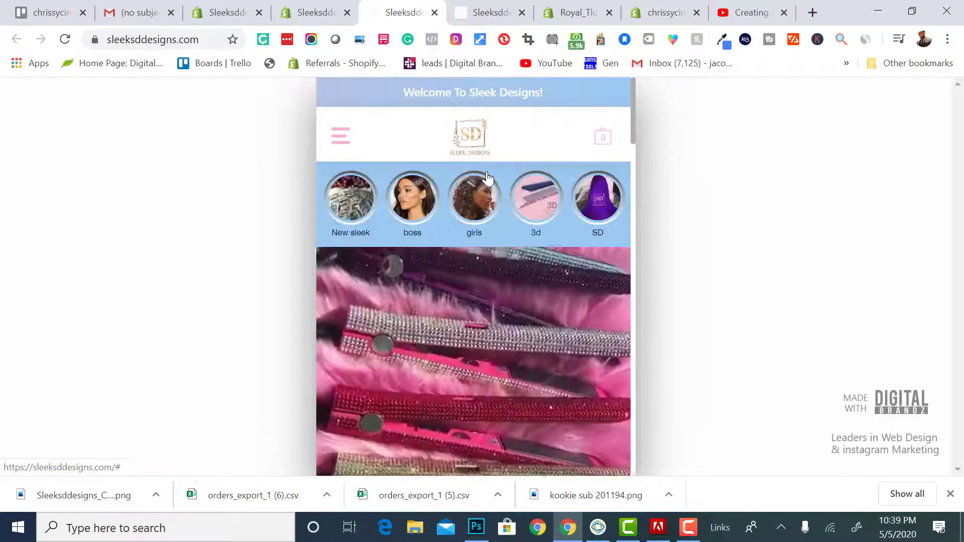
pyautogui.click(341, 136)
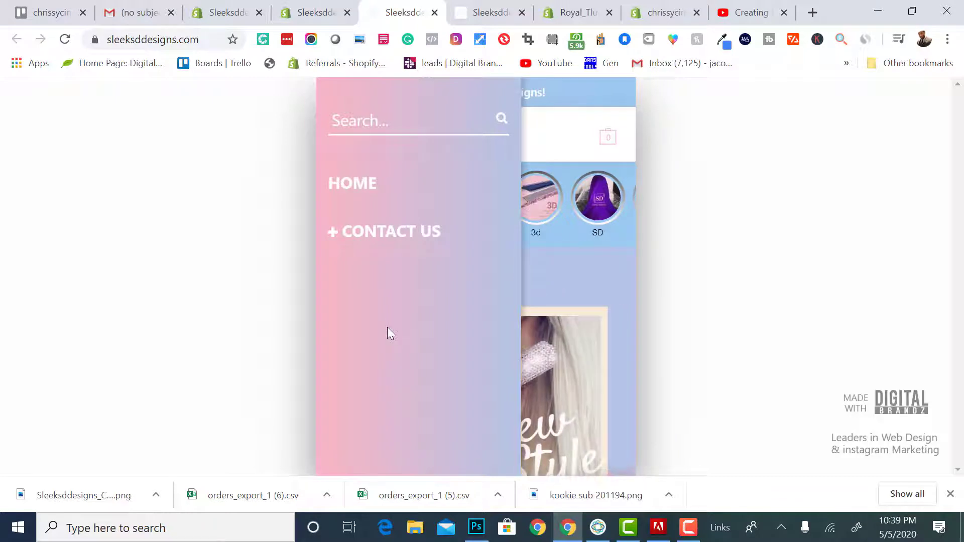
# Switch to the Sleeksddesigns Shopify admin and review its existing product collections.
pyautogui.click(313, 15)
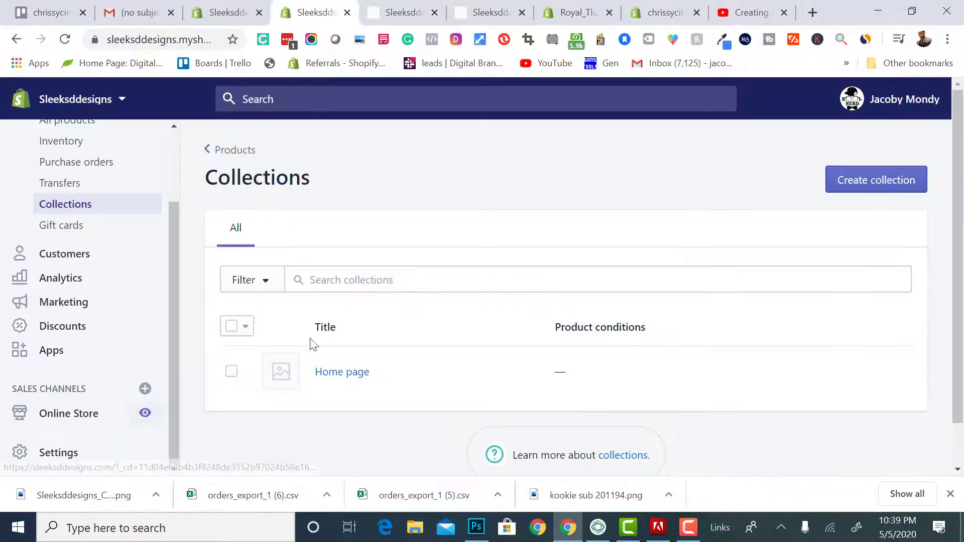
pyautogui.scroll(-1, 321, 363)
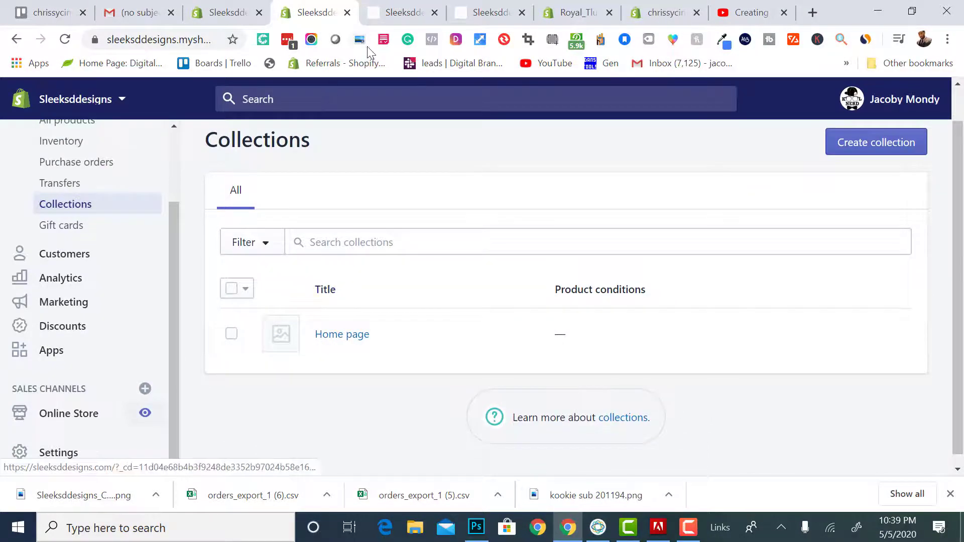
pyautogui.click(379, 20)
pyautogui.click(300, 24)
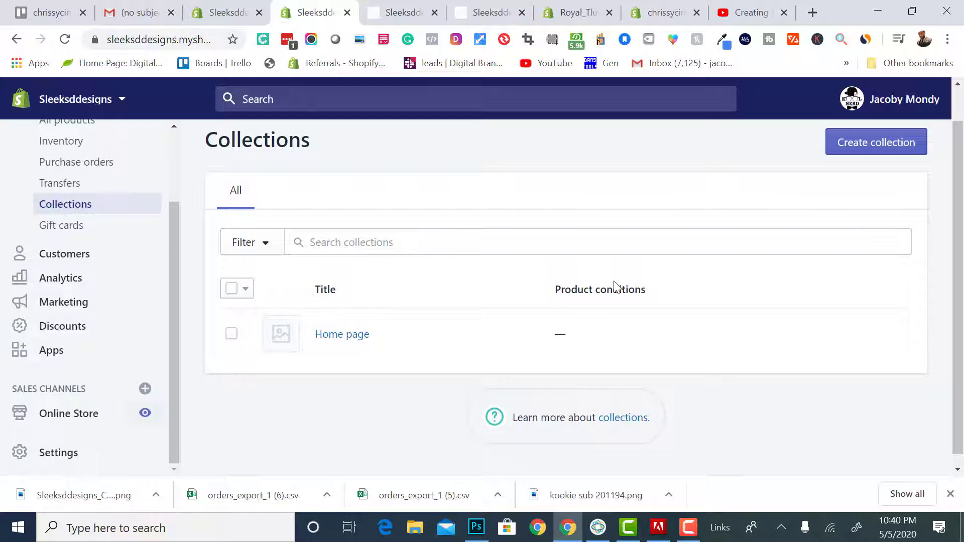
pyautogui.scroll(1, 615, 284)
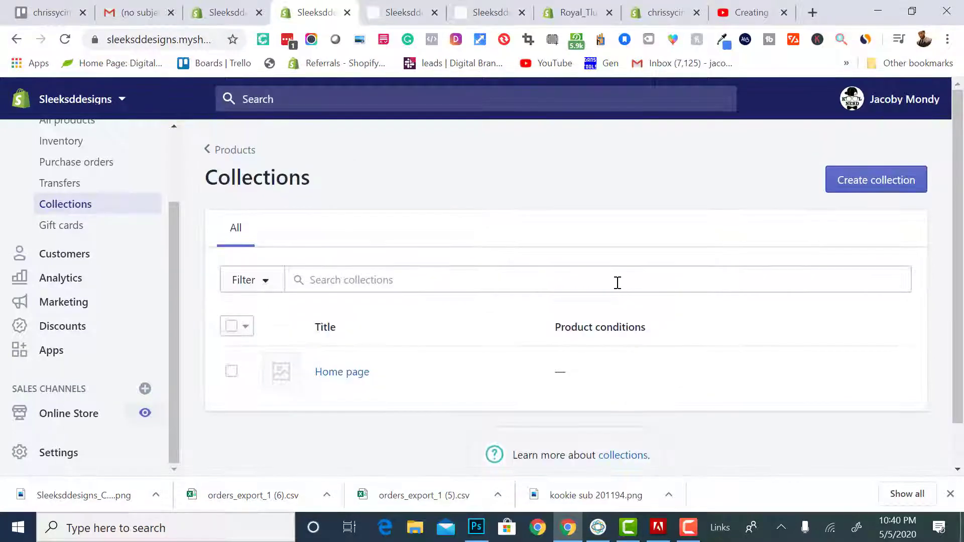
# Open the Sleeksddesigns_Collections_Shopify image from the Downloads folder as a reference and move its window off the admin page.
pyautogui.click(317, 337)
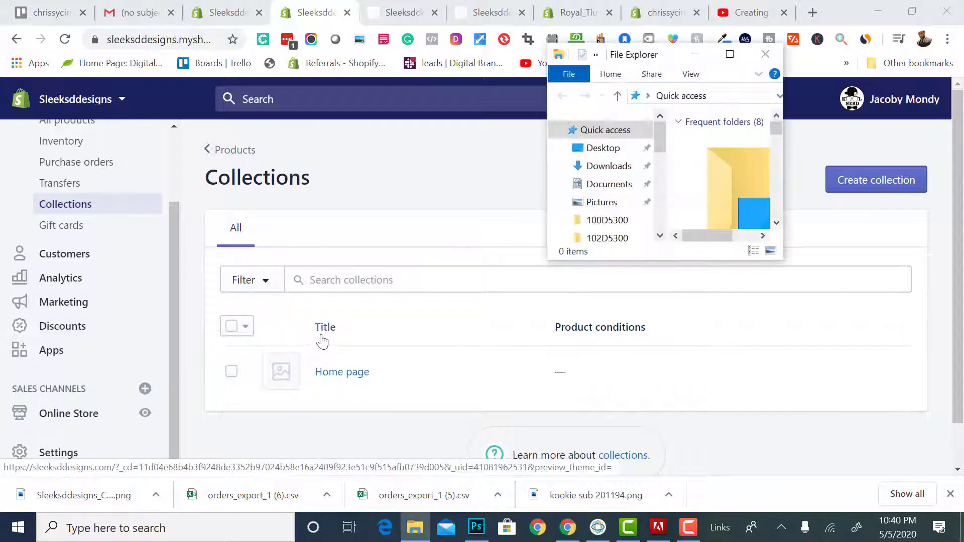
pyautogui.click(765, 54)
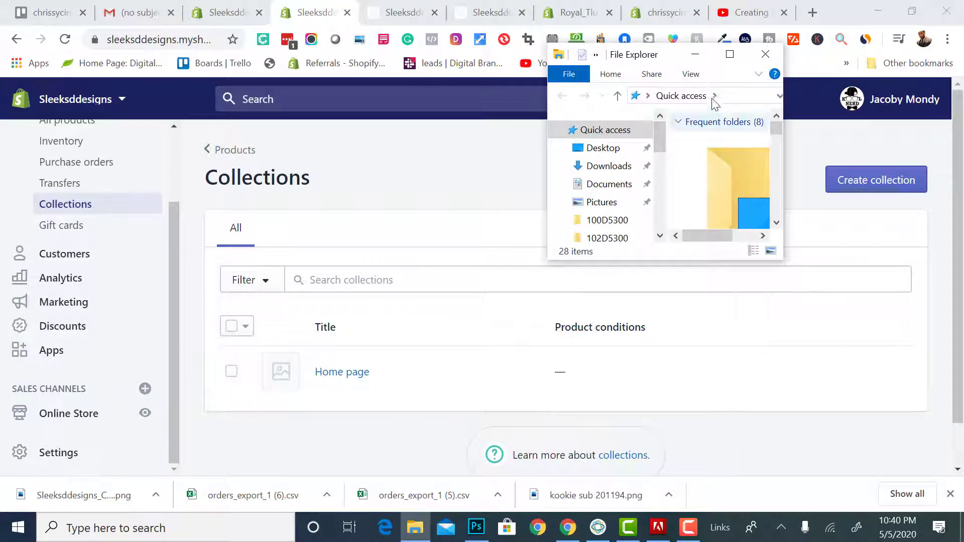
pyautogui.click(730, 54)
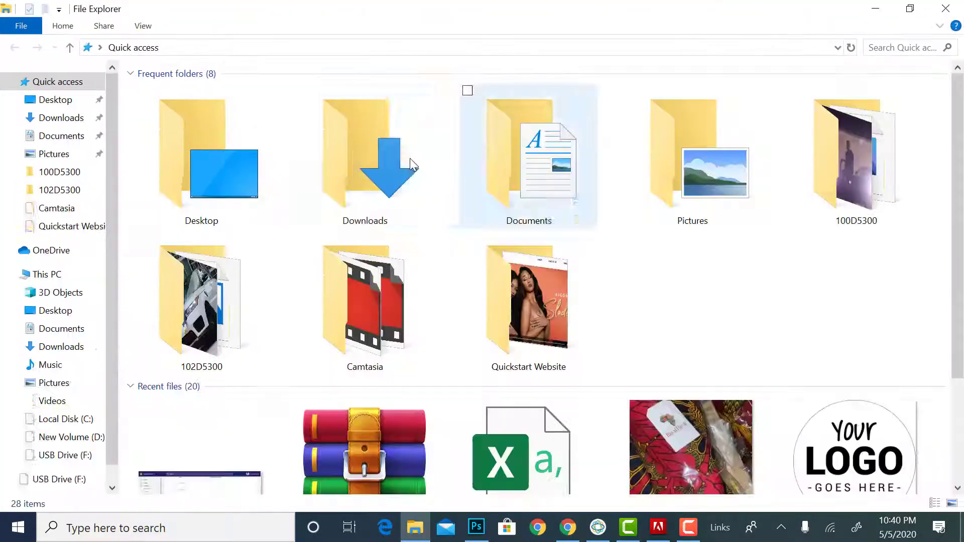
pyautogui.click(68, 119)
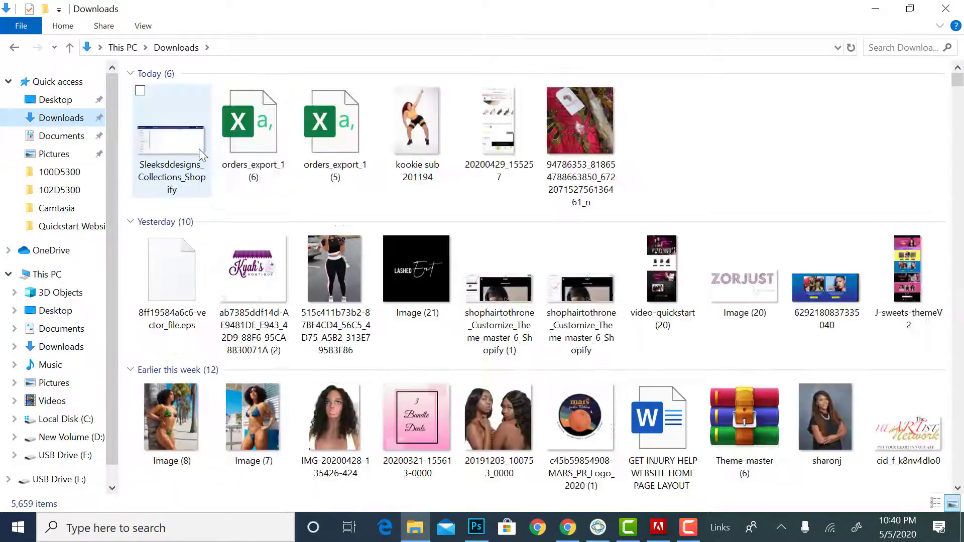
pyautogui.doubleClick(184, 143)
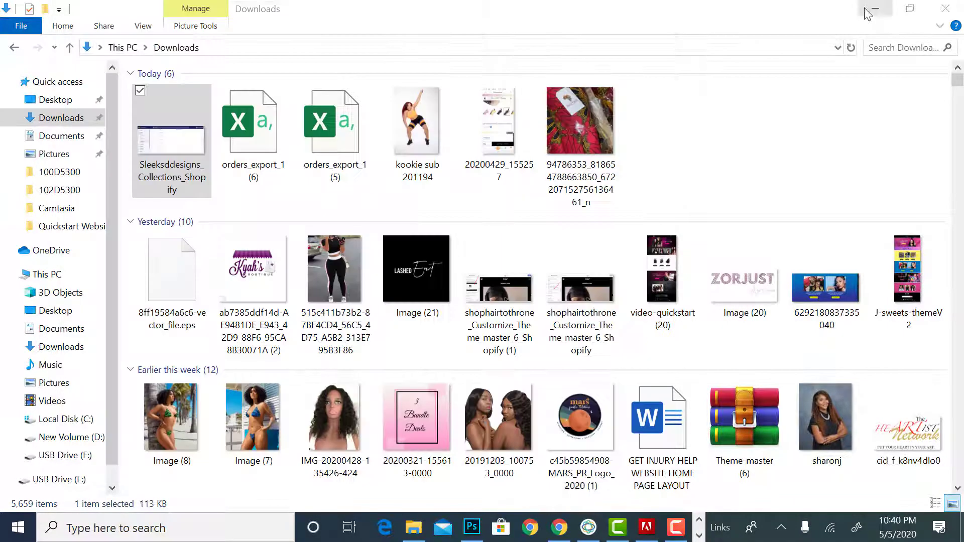
pyautogui.click(876, 9)
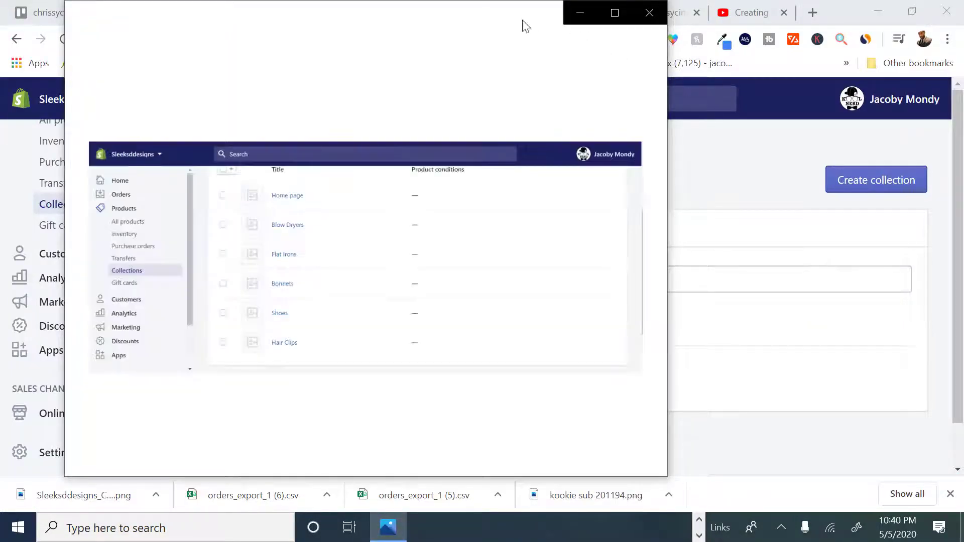
pyautogui.moveTo(533, 15); pyautogui.dragTo(957, 81)
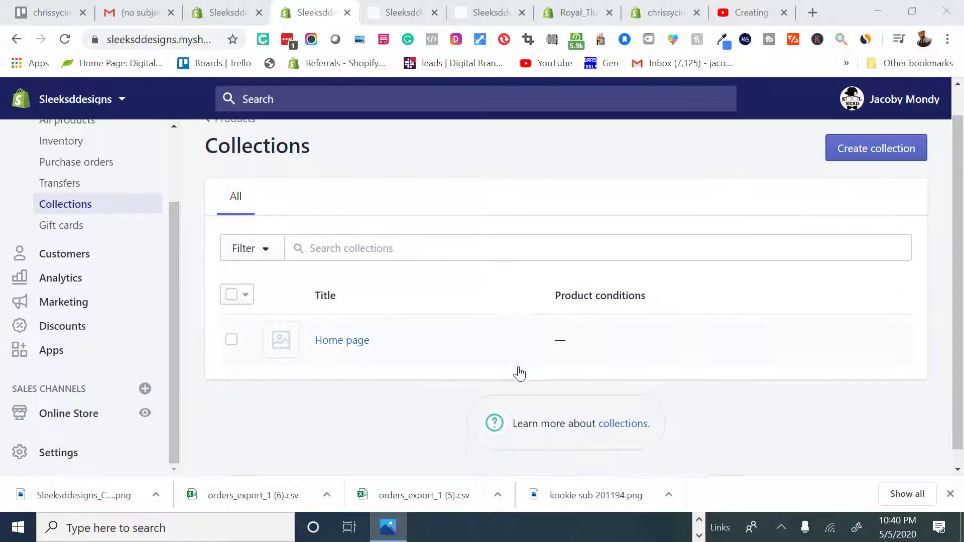
pyautogui.click(402, 12)
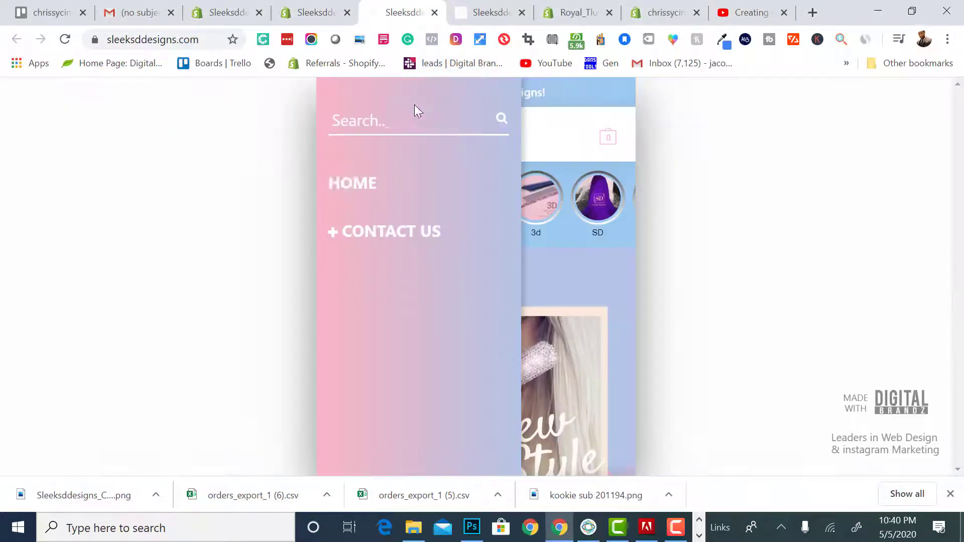
pyautogui.click(315, 12)
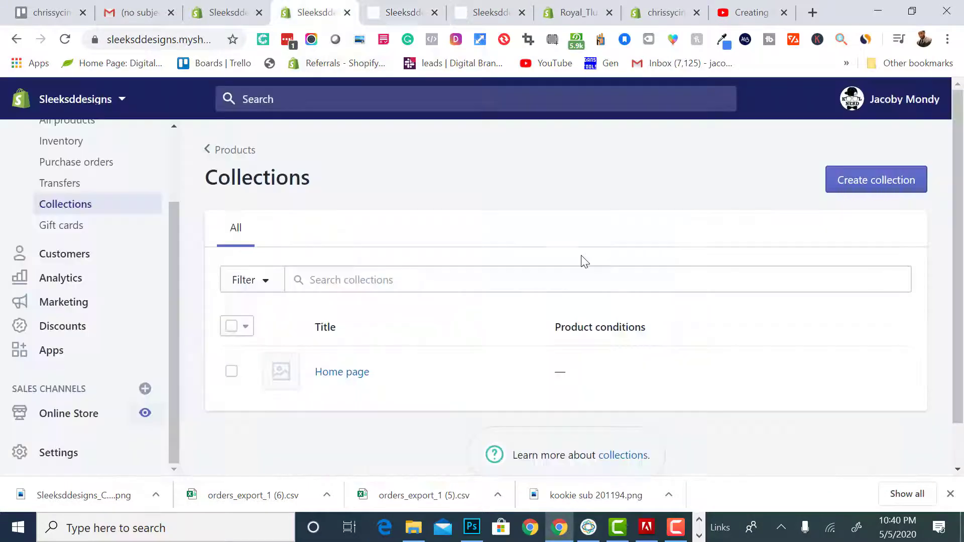
pyautogui.click(900, 183)
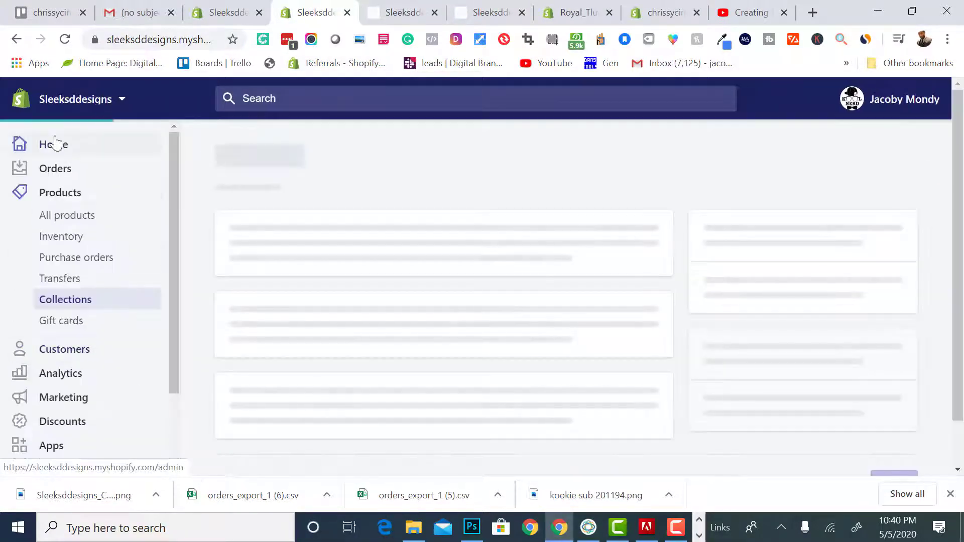
# Go to the Shopify admin home page and open the collections list under Products.
pyautogui.click(56, 143)
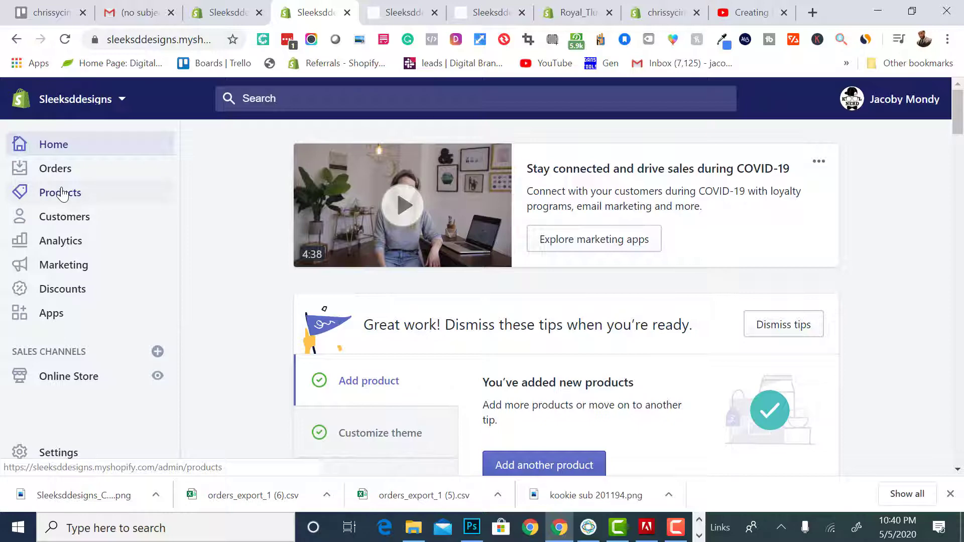
pyautogui.click(62, 193)
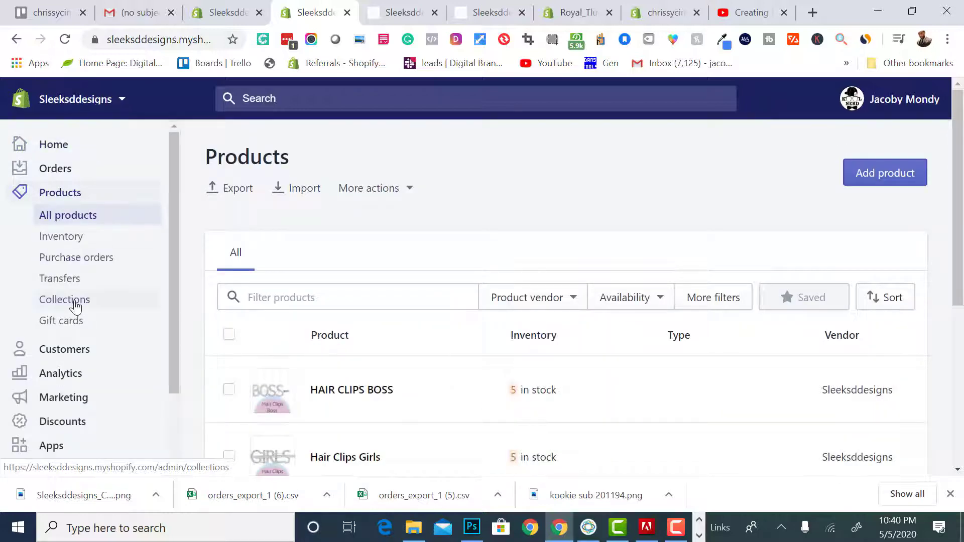
pyautogui.click(75, 304)
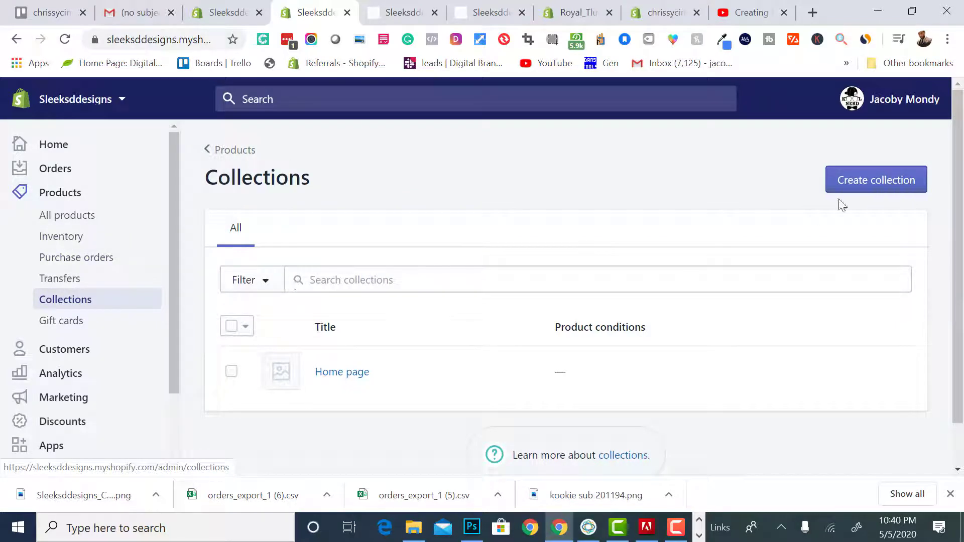
# Start a new collection and give it the title "Blow Dryers".
pyautogui.click(866, 186)
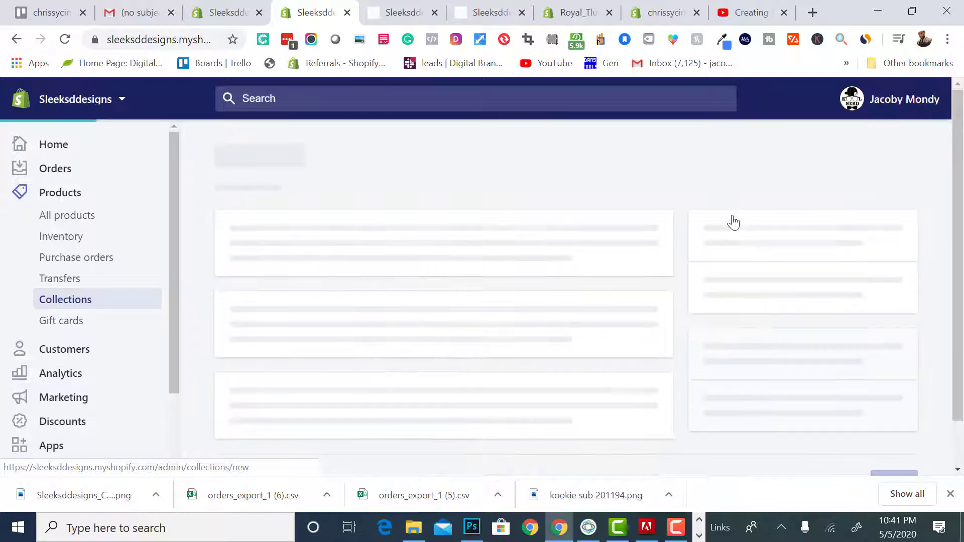
pyautogui.click(385, 256)
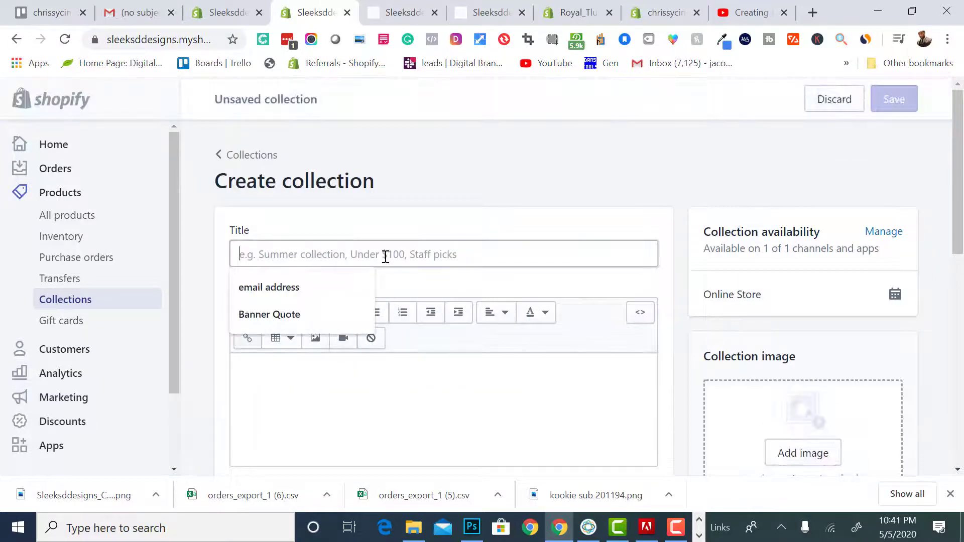
pyautogui.write('Blow Dryers')
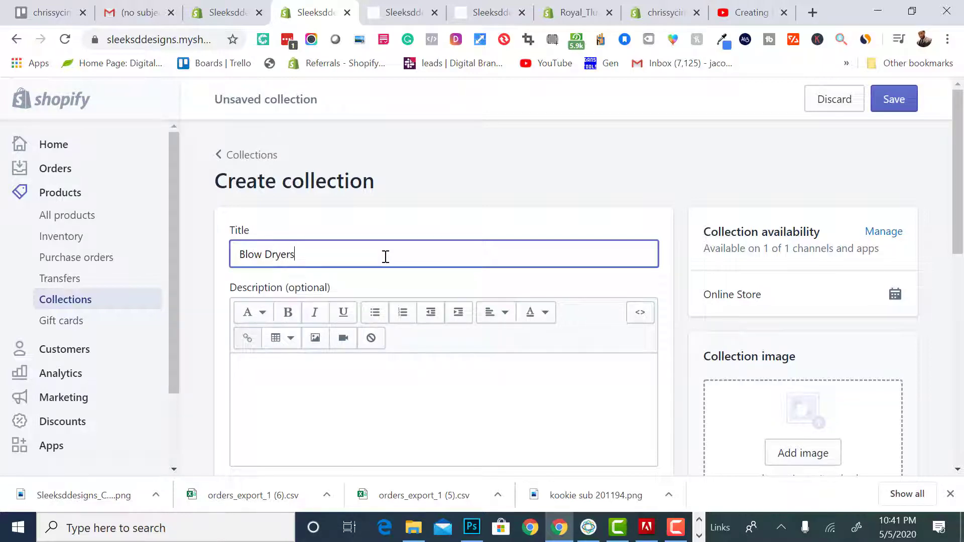
# Set the Blow Dryers collection type to Manual so products are added one by one.
pyautogui.scroll(-4, 331, 353)
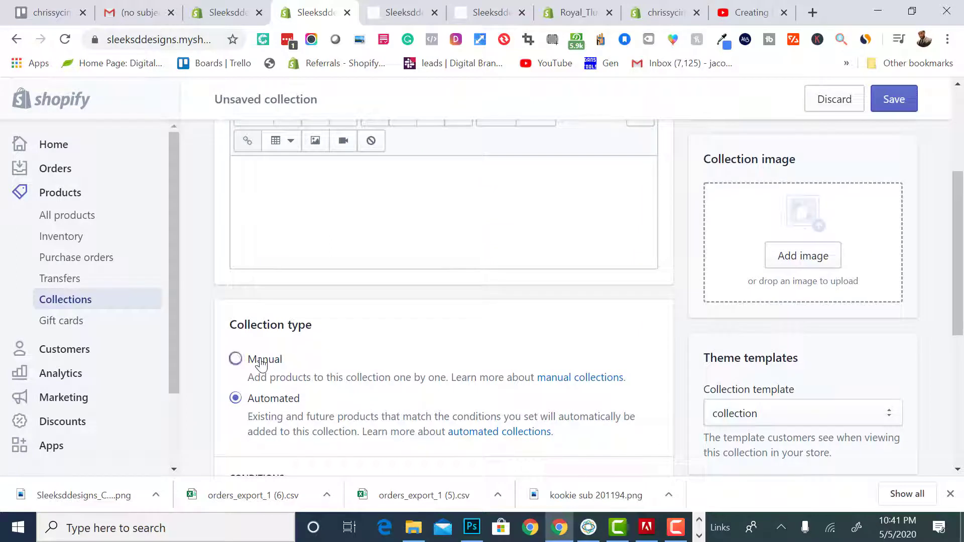
pyautogui.moveTo(279, 387); pyautogui.dragTo(288, 431)
pyautogui.click(293, 442)
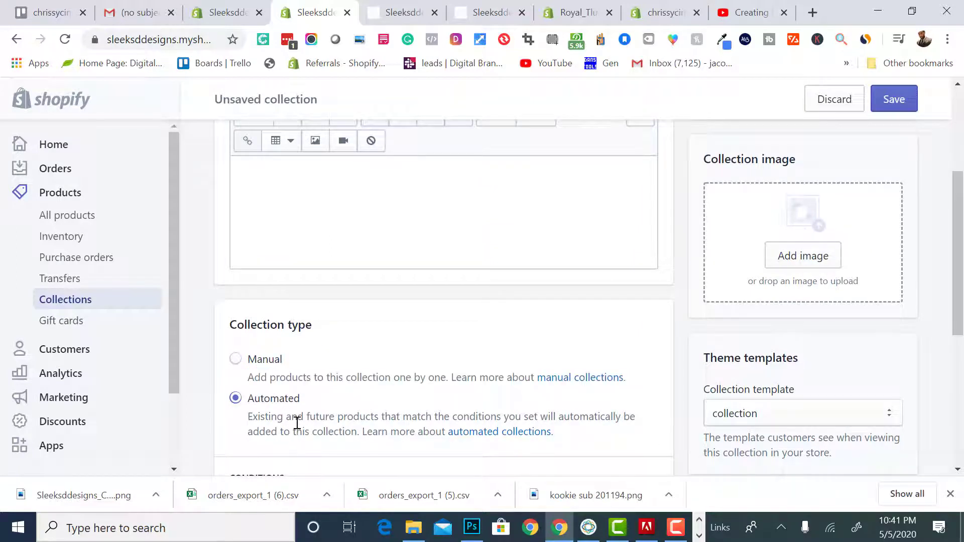
pyautogui.scroll(-1, 297, 423)
pyautogui.scroll(-1, 256, 384)
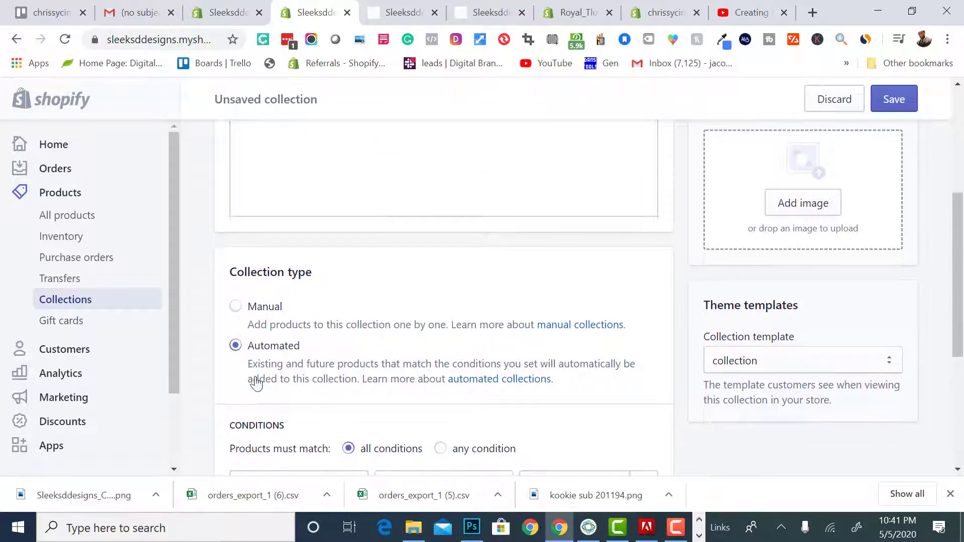
pyautogui.click(236, 308)
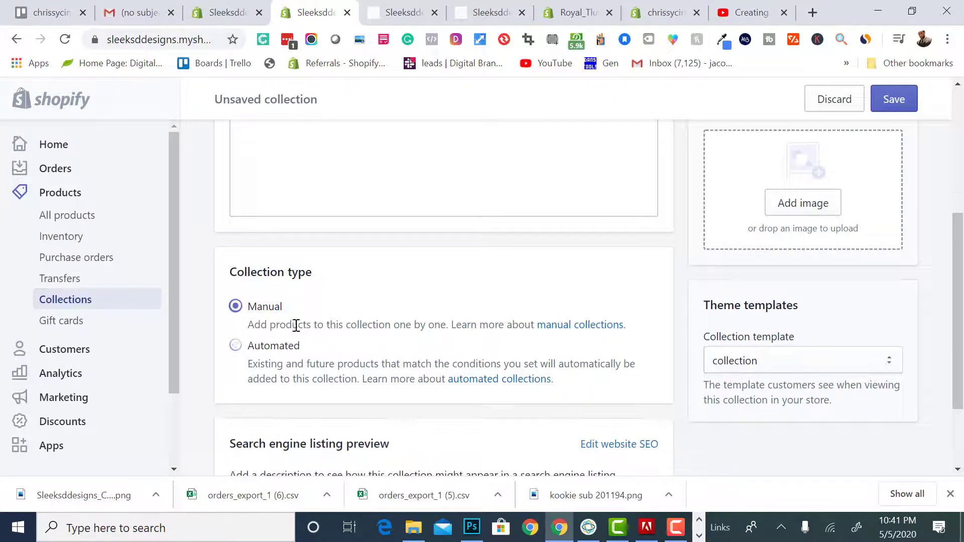
# Review the Blow Dryers collection form, including its title, description, image, collection type and search engine listing sections.
pyautogui.scroll(-2, 377, 348)
pyautogui.scroll(3, 377, 349)
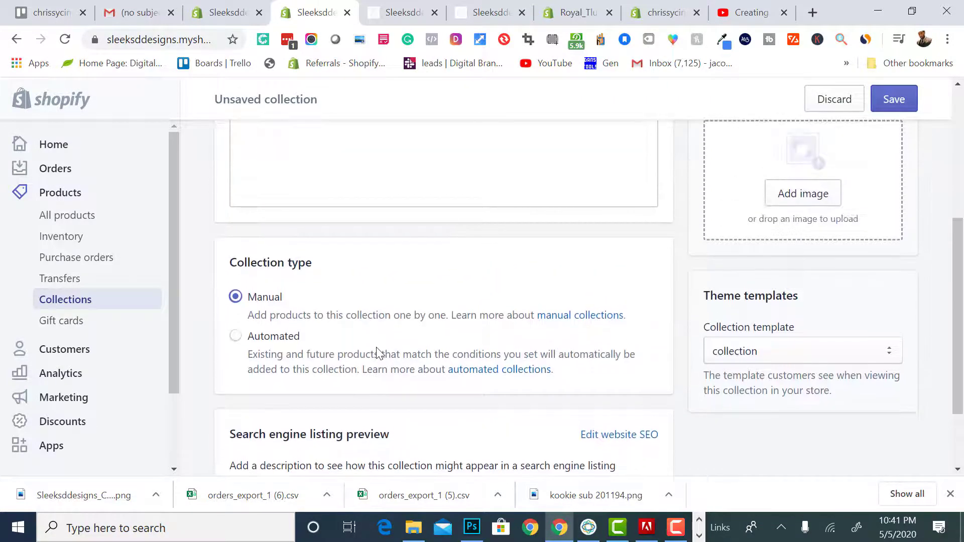
pyautogui.scroll(2, 380, 353)
pyautogui.scroll(-1, 380, 354)
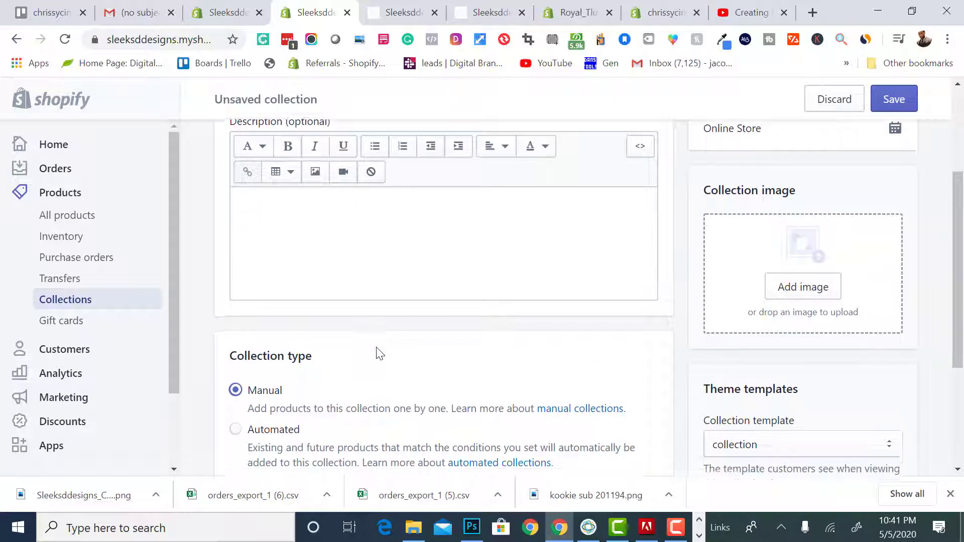
pyautogui.scroll(3, 377, 352)
pyautogui.scroll(-6, 402, 351)
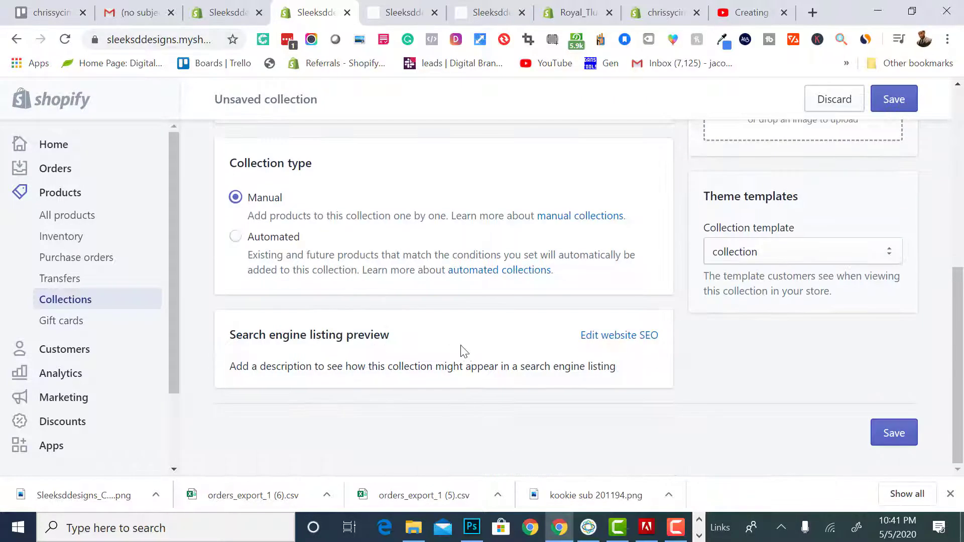
pyautogui.scroll(5, 689, 241)
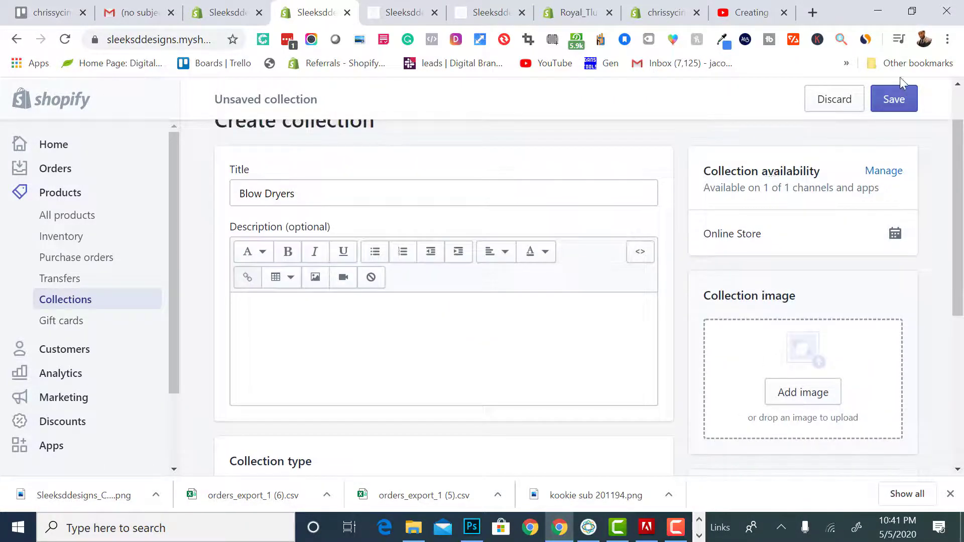
pyautogui.scroll(-4, 634, 393)
pyautogui.scroll(-2, 406, 404)
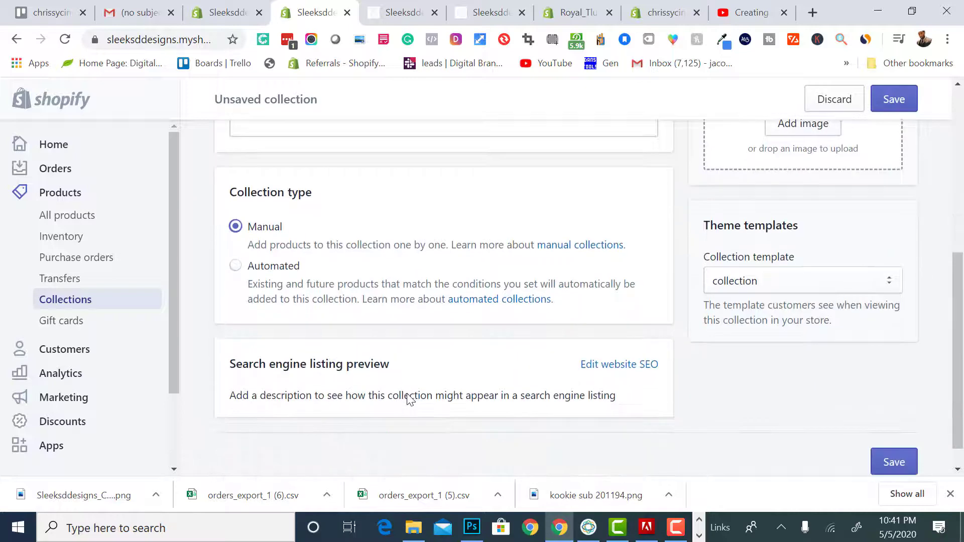
# Save the new Blow Dryers collection.
pyautogui.scroll(3, 688, 258)
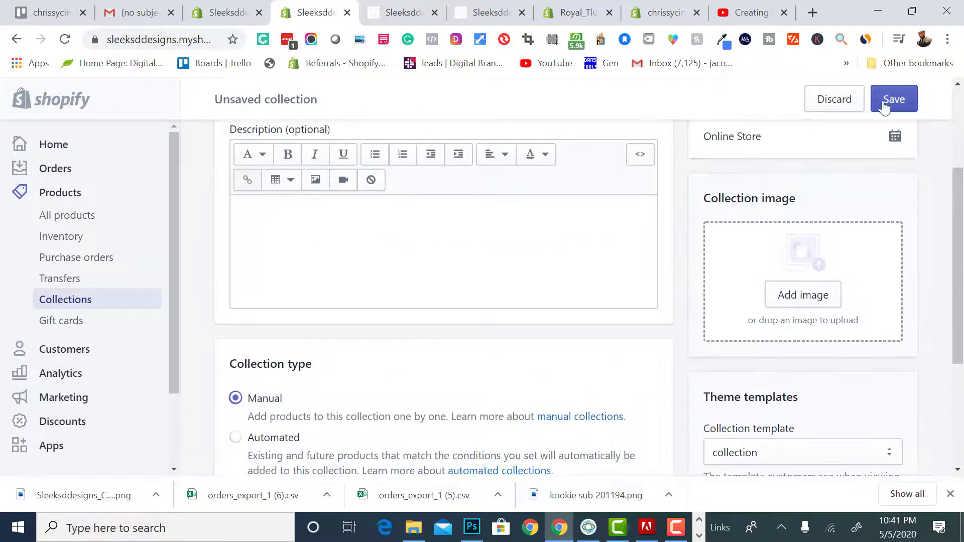
pyautogui.click(904, 100)
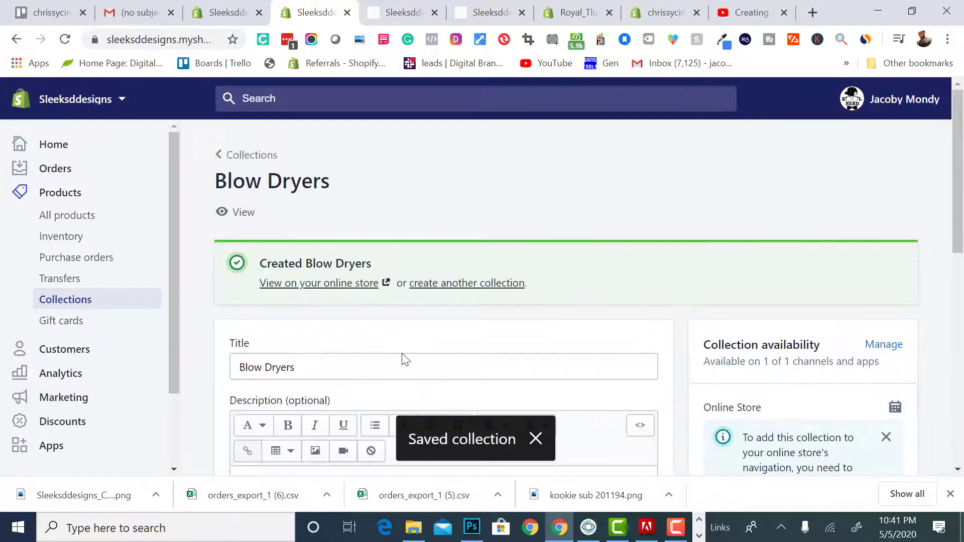
# Look through the products available for the Blow Dryers collection without adding any, and set its product sort order to Manually.
pyautogui.scroll(-7, 406, 360)
pyautogui.click(467, 309)
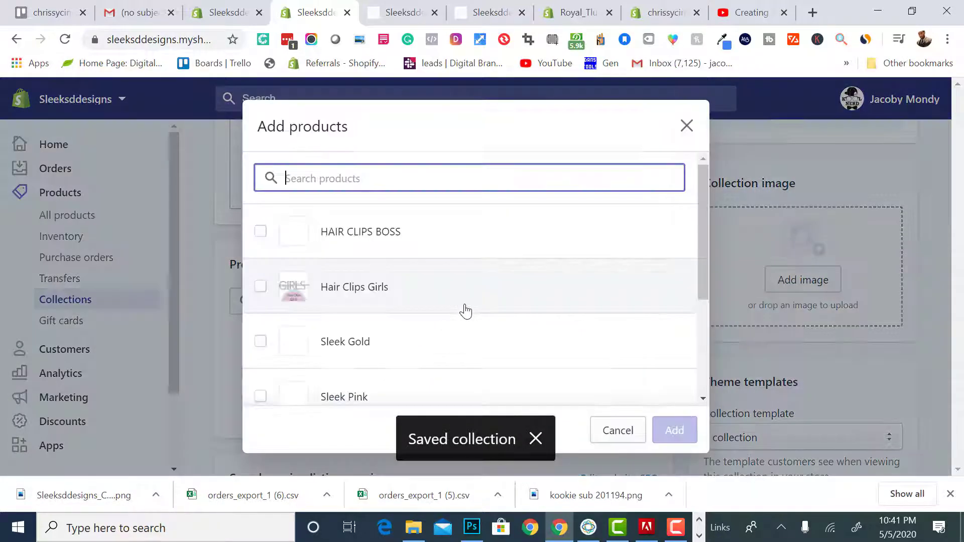
pyautogui.scroll(-3, 368, 295)
pyautogui.scroll(2, 369, 295)
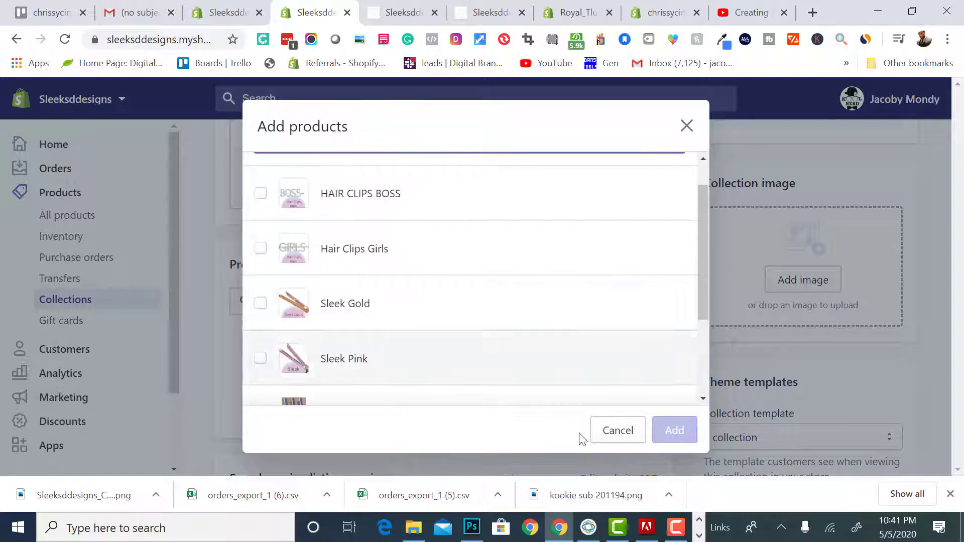
pyautogui.click(610, 432)
pyautogui.click(601, 305)
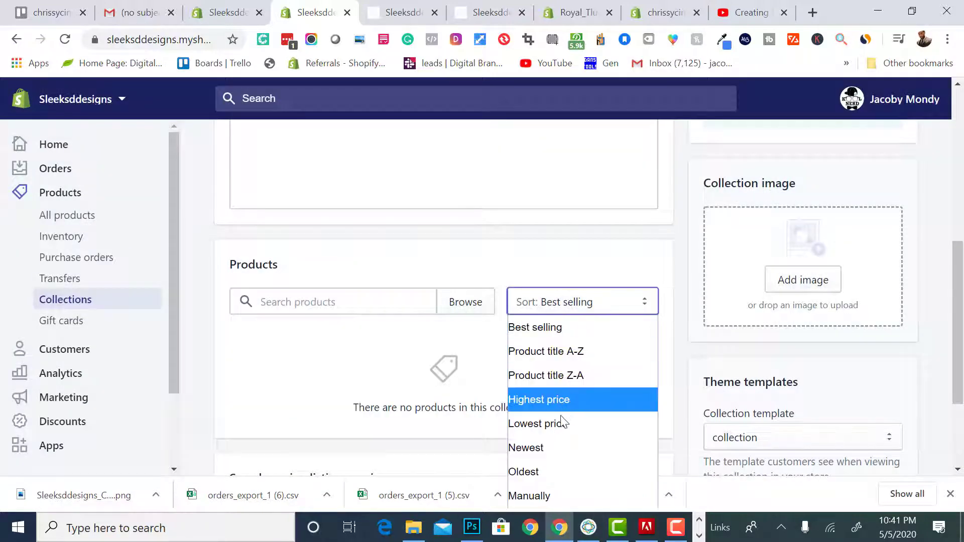
pyautogui.click(551, 488)
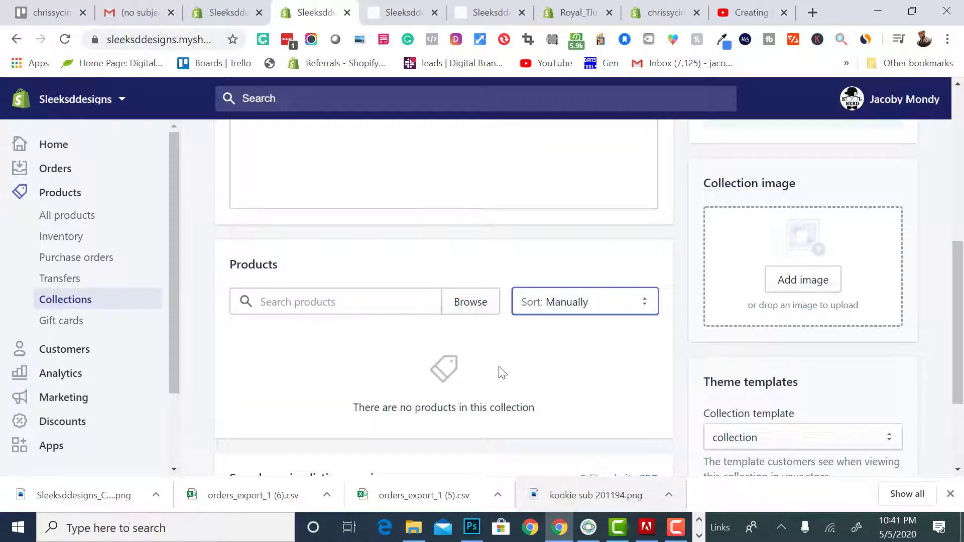
# Add the products HAIR CLIPS BOSS, Hair Clips Girls, Sleek Gold and Sleek Pink to the Blow Dryers collection.
pyautogui.click(464, 312)
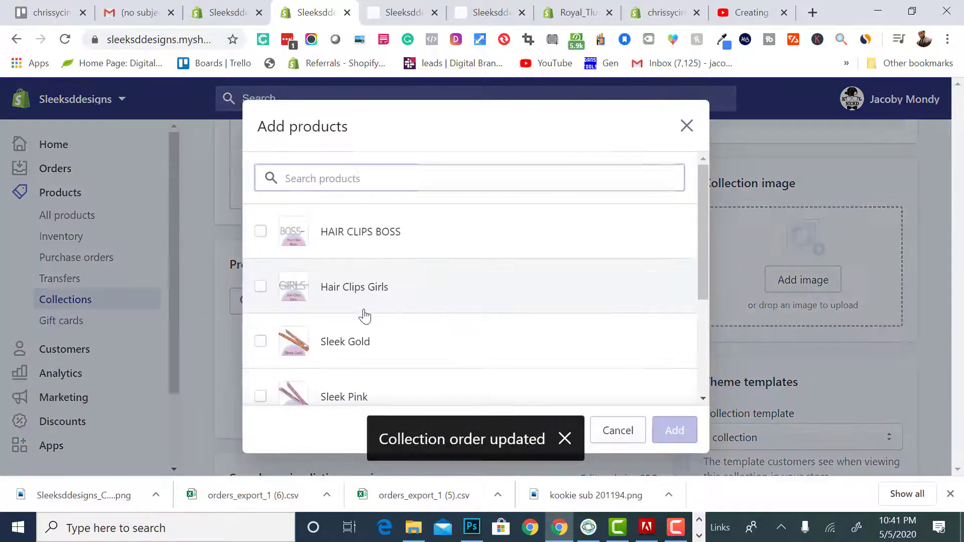
pyautogui.click(363, 312)
pyautogui.click(358, 289)
pyautogui.click(372, 230)
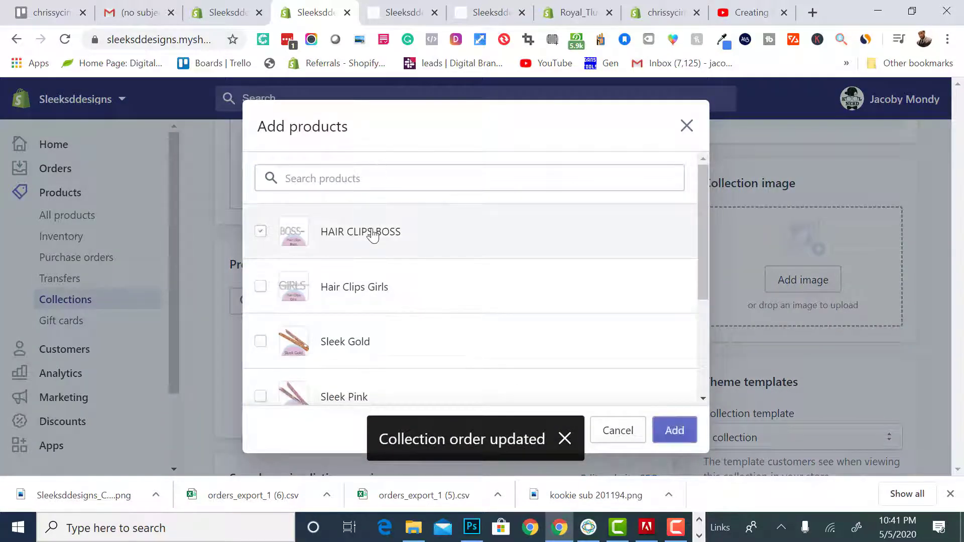
pyautogui.click(353, 285)
pyautogui.click(349, 342)
pyautogui.click(361, 392)
pyautogui.click(664, 438)
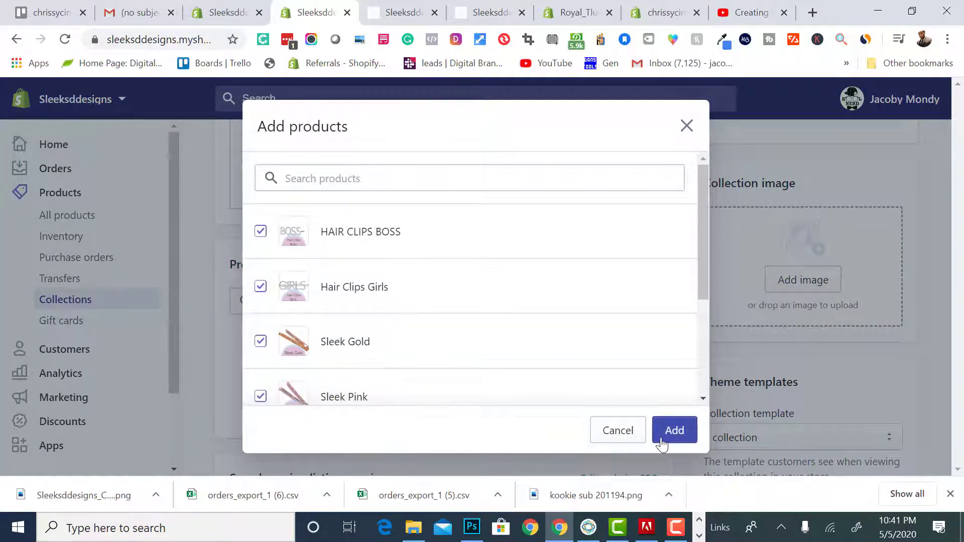
# Reorder the collection's products by moving HAIR CLIPS BOSS, Hair Clips Girls and Sleek Gold in turn to first place.
pyautogui.scroll(-1, 432, 375)
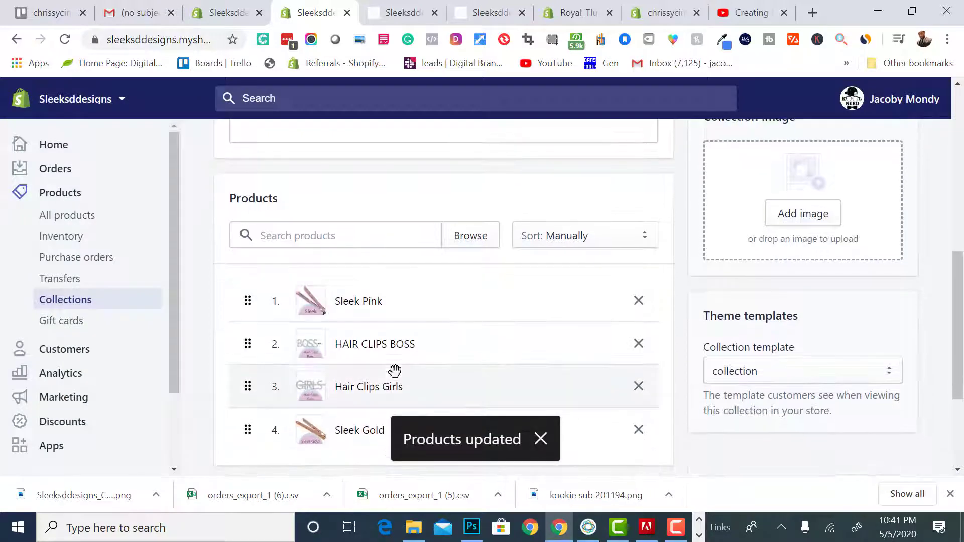
pyautogui.moveTo(261, 357); pyautogui.dragTo(254, 301)
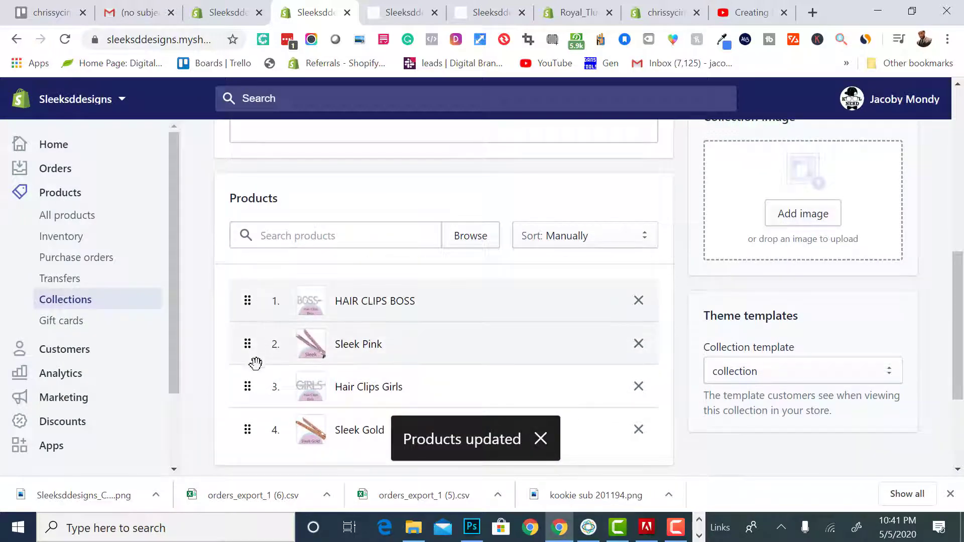
pyautogui.moveTo(251, 384); pyautogui.dragTo(247, 301)
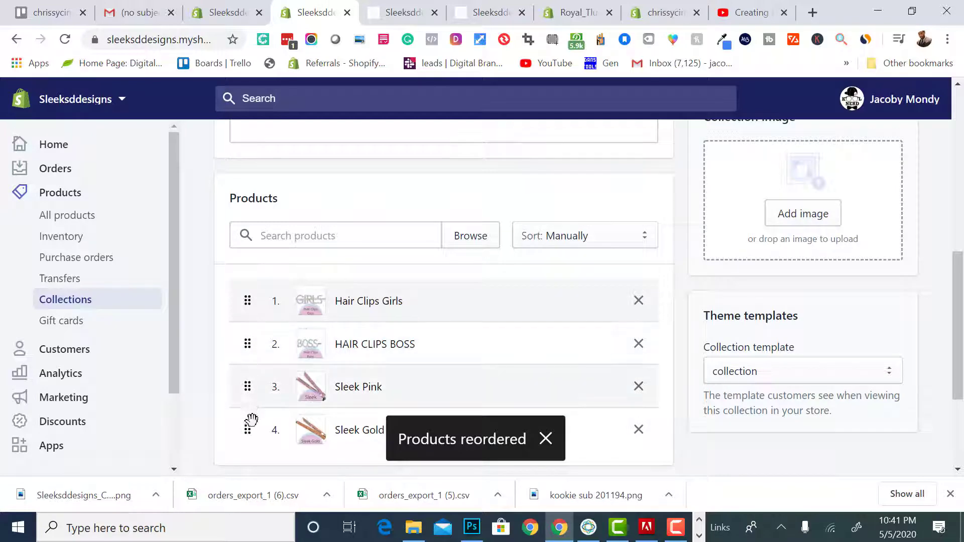
pyautogui.moveTo(252, 425); pyautogui.dragTo(243, 293)
# Remove Sleek Gold, Hair Clips Girls, HAIR CLIPS BOSS and Sleek Pink from the Blow Dryers collection.
pyautogui.scroll(1, 377, 276)
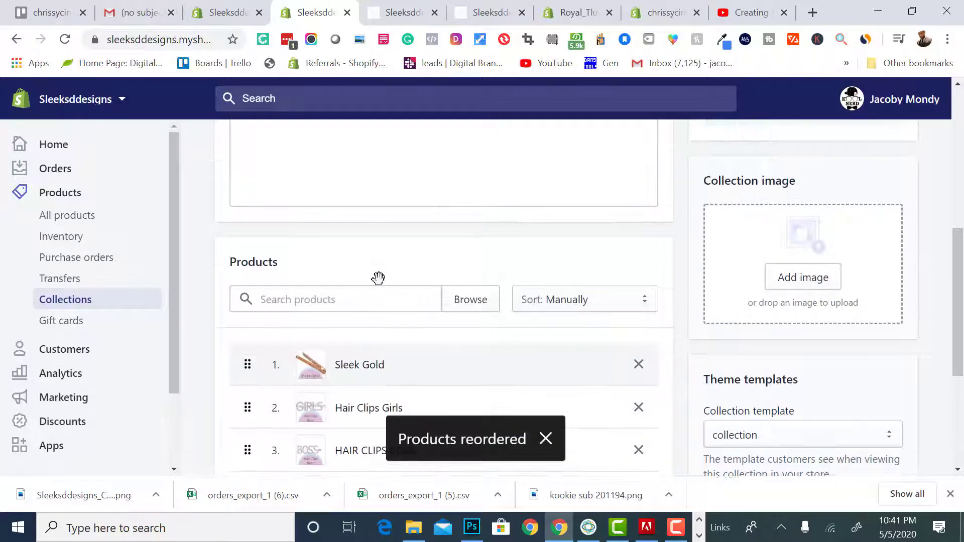
pyautogui.scroll(6, 570, 300)
pyautogui.scroll(-7, 570, 301)
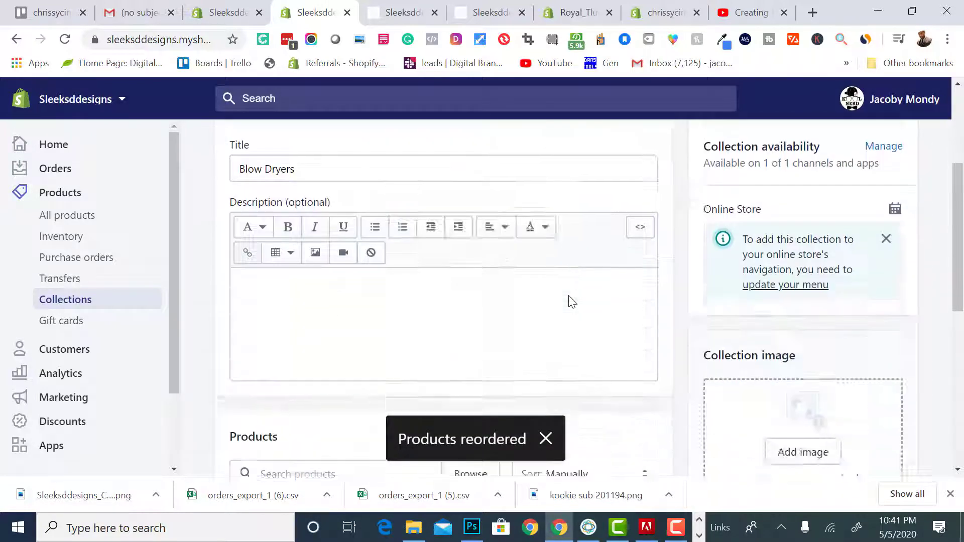
pyautogui.scroll(1, 447, 296)
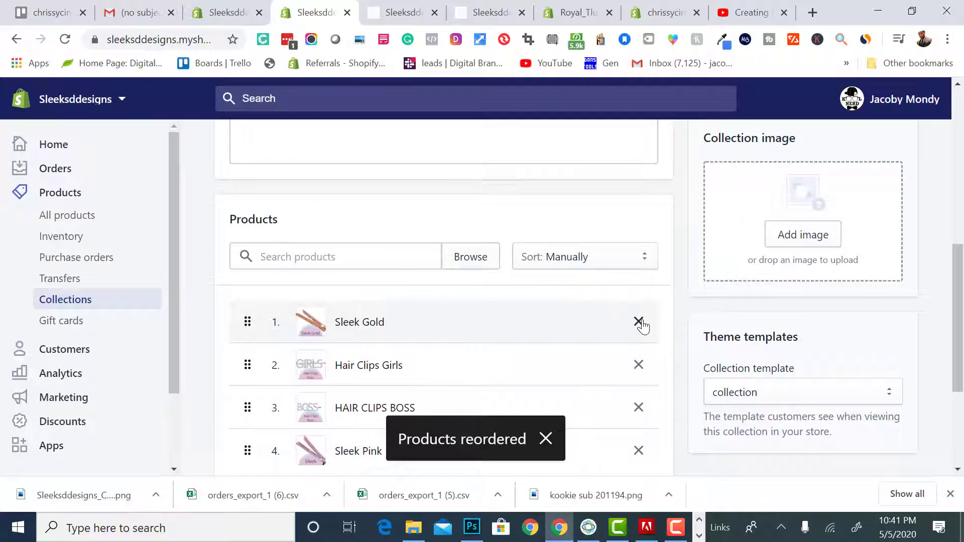
pyautogui.click(639, 321)
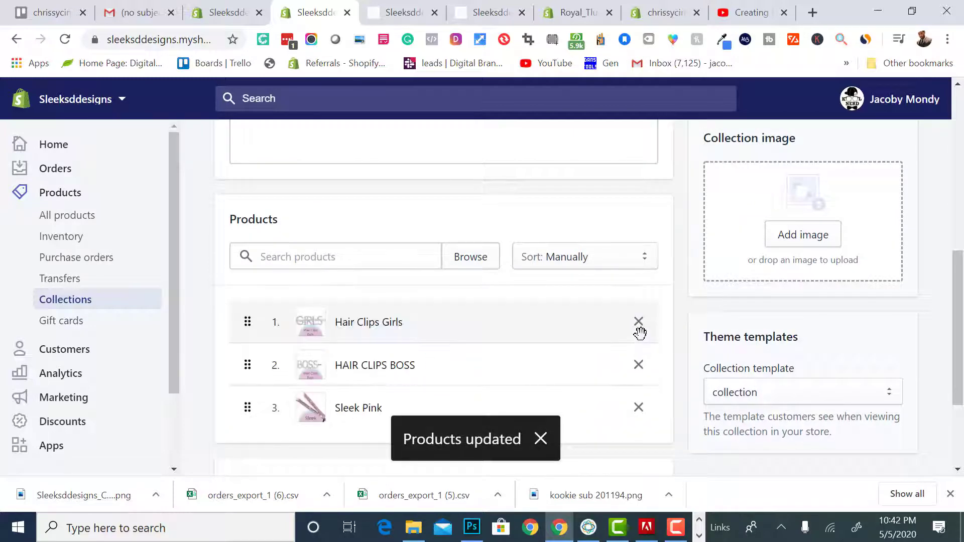
pyautogui.click(641, 332)
pyautogui.click(639, 322)
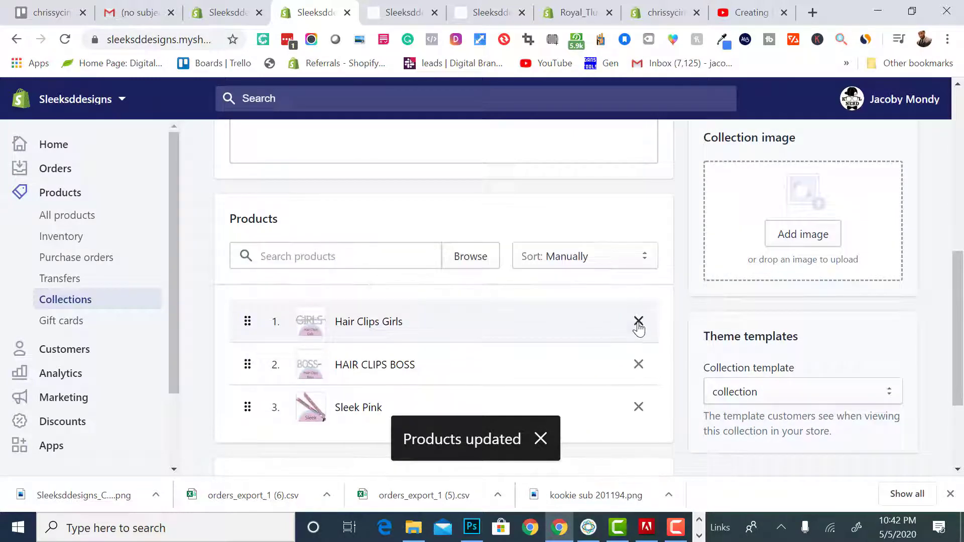
pyautogui.click(638, 322)
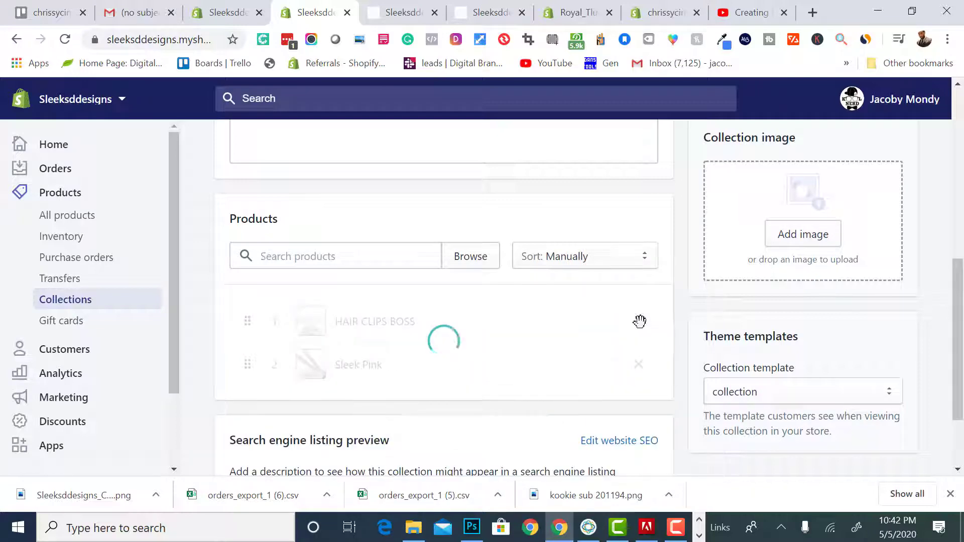
pyautogui.click(639, 322)
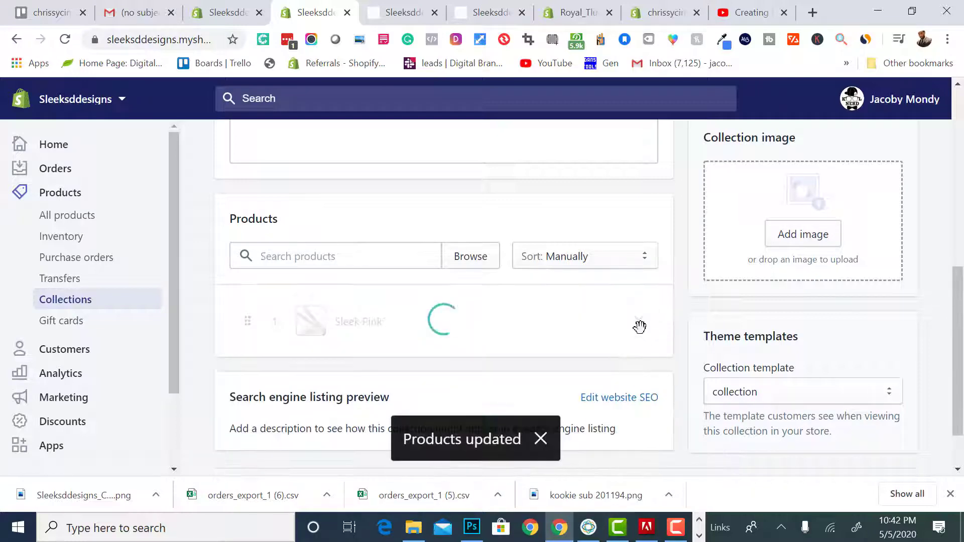
pyautogui.click(638, 323)
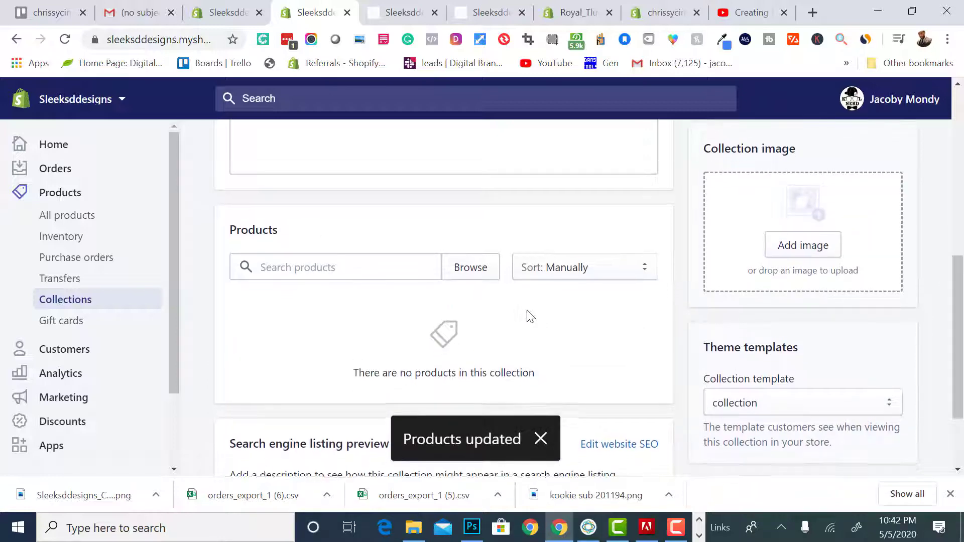
# Create another collection titled "Flat Irons", keep its type as Manual, and save it.
pyautogui.scroll(6, 528, 316)
pyautogui.scroll(1, 528, 314)
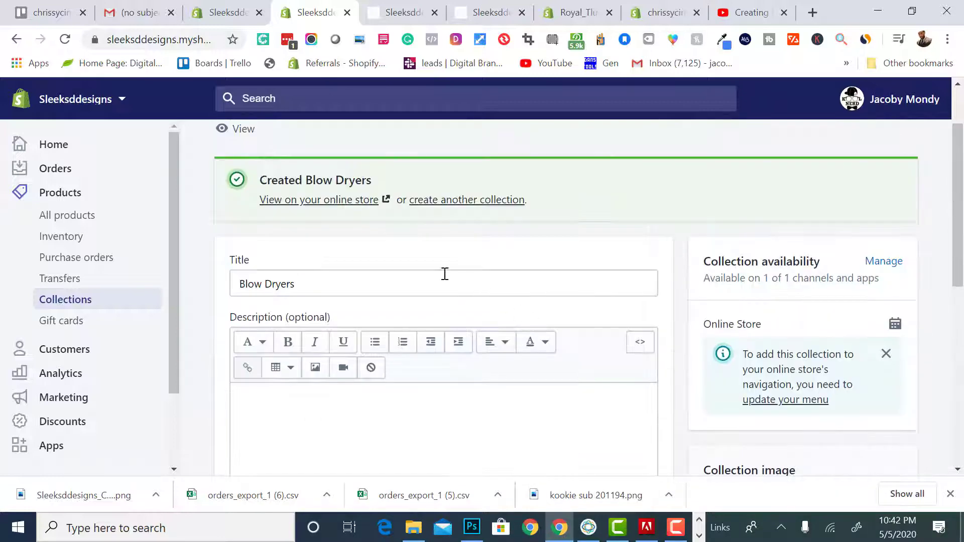
pyautogui.click(472, 200)
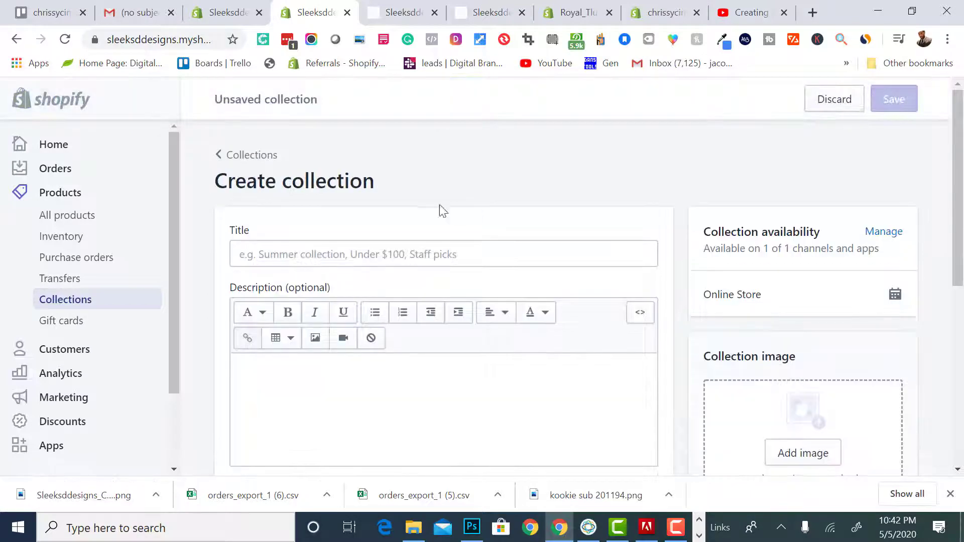
pyautogui.click(285, 252)
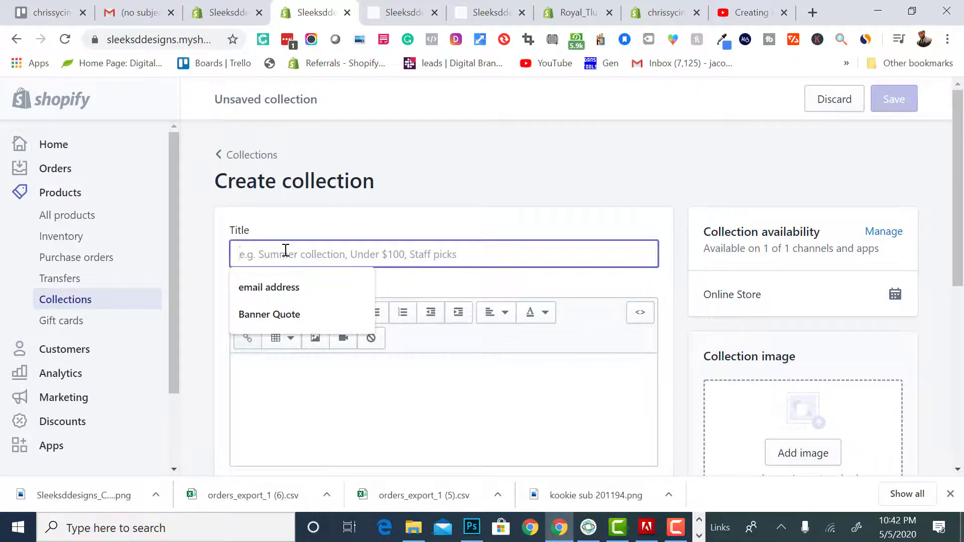
pyautogui.write('Flat Irons')
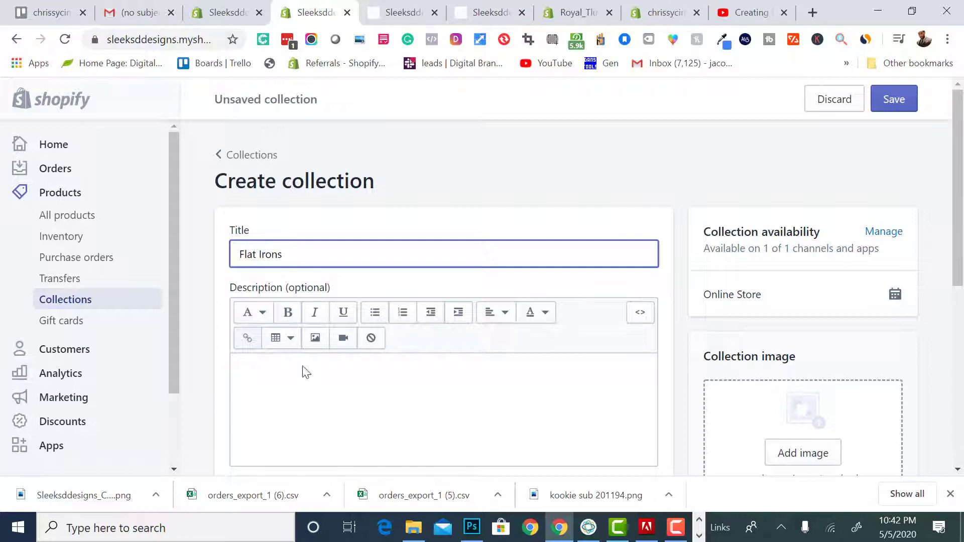
pyautogui.scroll(-6, 315, 422)
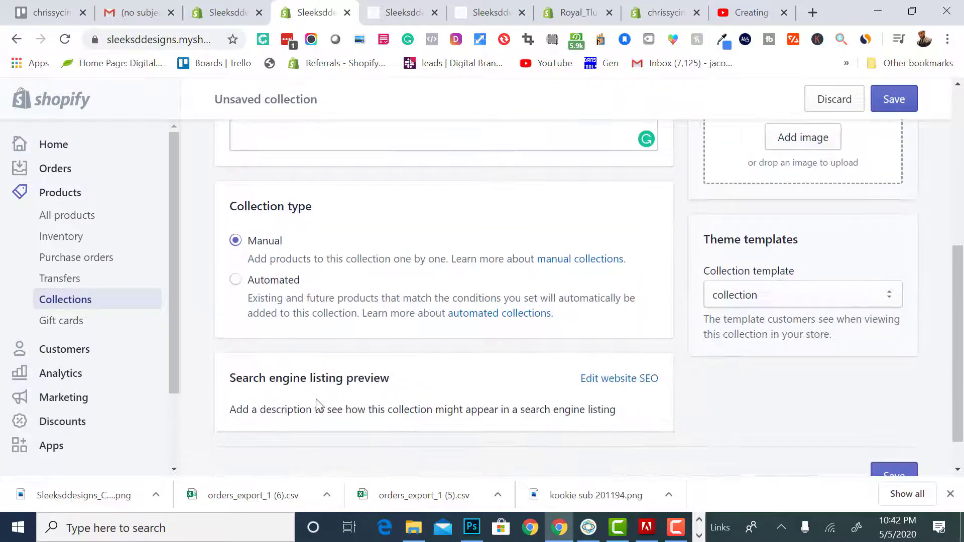
pyautogui.click(912, 100)
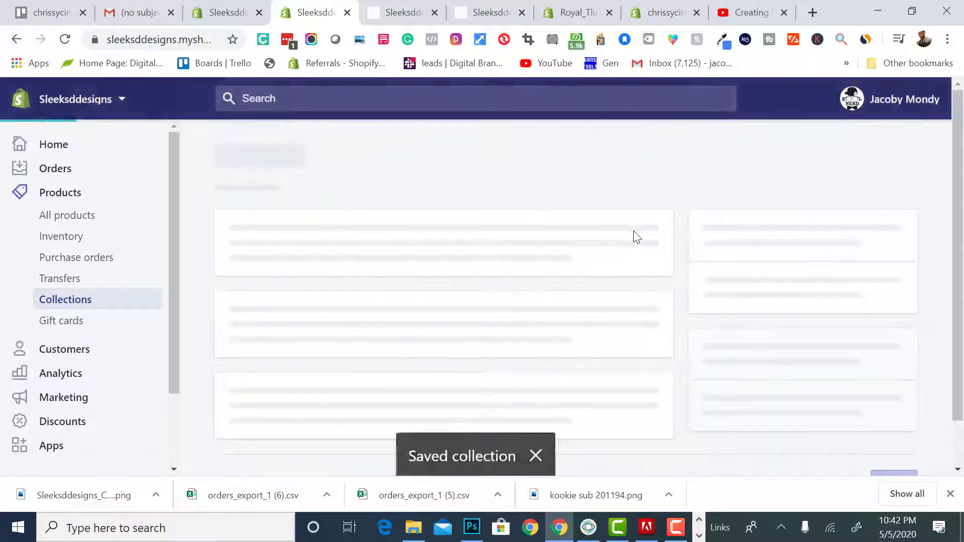
# Review the saved Flat Irons collection page, including its description, products and collection image sections.
pyautogui.scroll(-3, 605, 293)
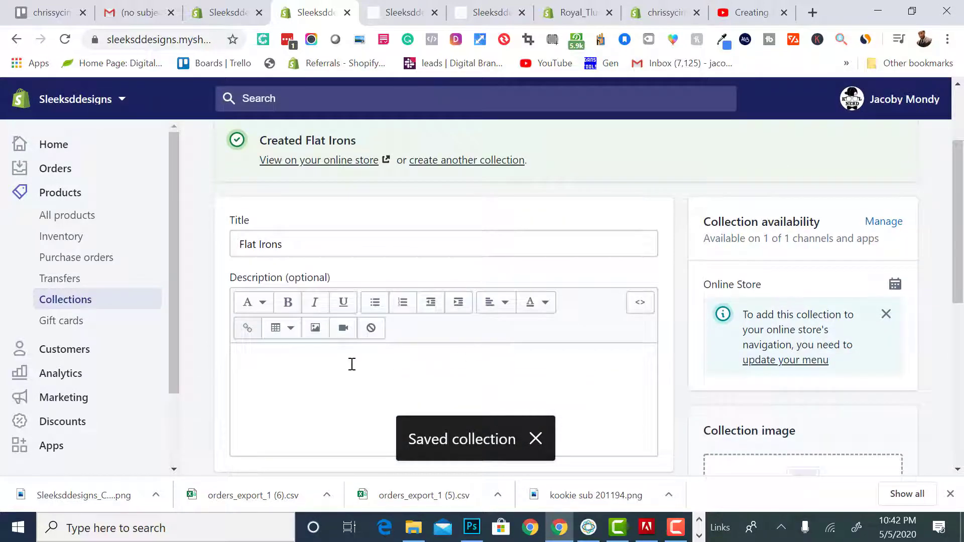
pyautogui.scroll(-4, 569, 360)
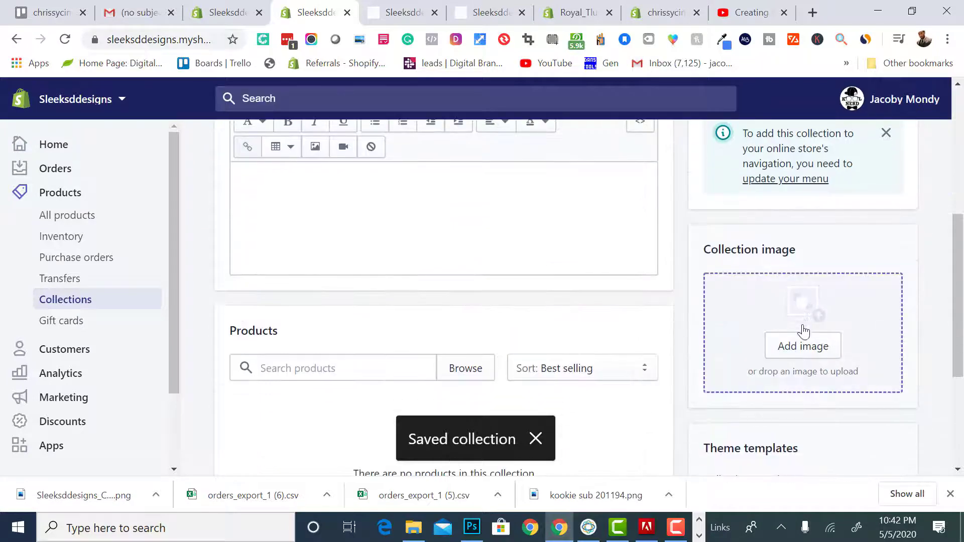
pyautogui.scroll(-1, 802, 331)
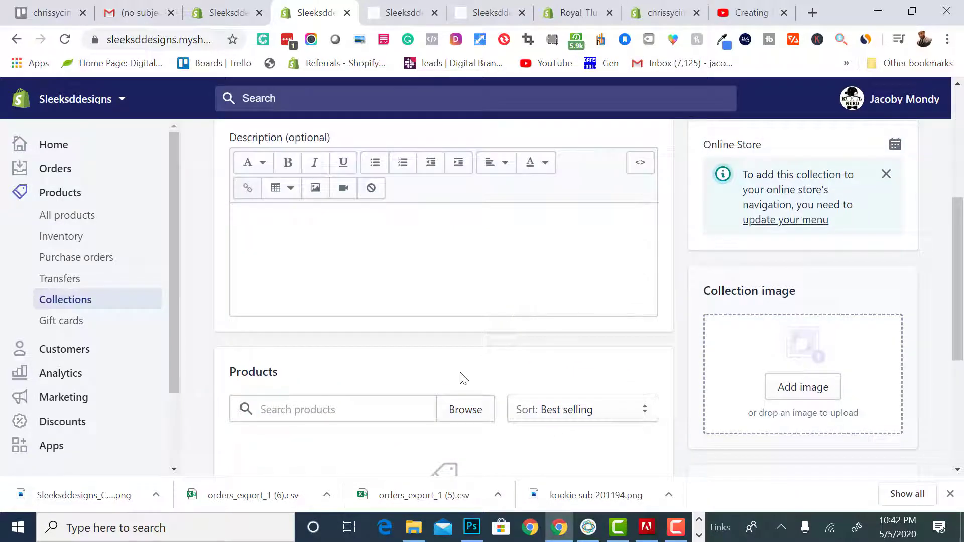
pyautogui.scroll(-1, 459, 379)
pyautogui.scroll(1, 460, 378)
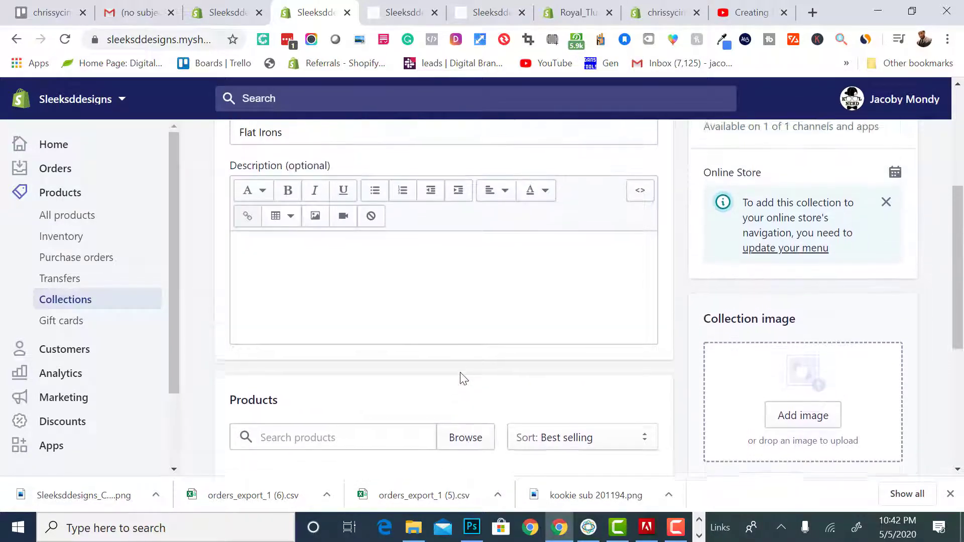
pyautogui.scroll(-2, 460, 399)
pyautogui.scroll(3, 463, 399)
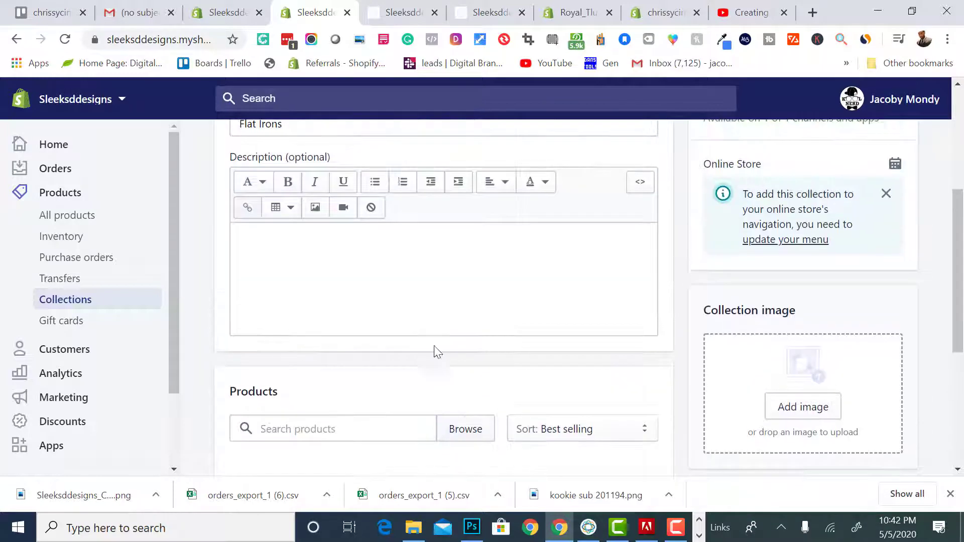
pyautogui.click(315, 318)
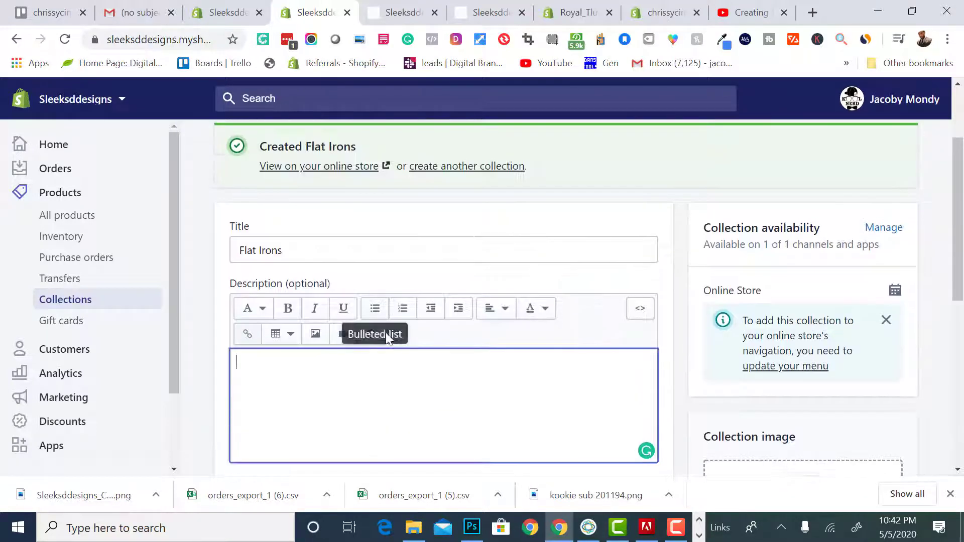
# Create another collection titled "Bonnets", keep its type as Manual, and save it.
pyautogui.click(478, 169)
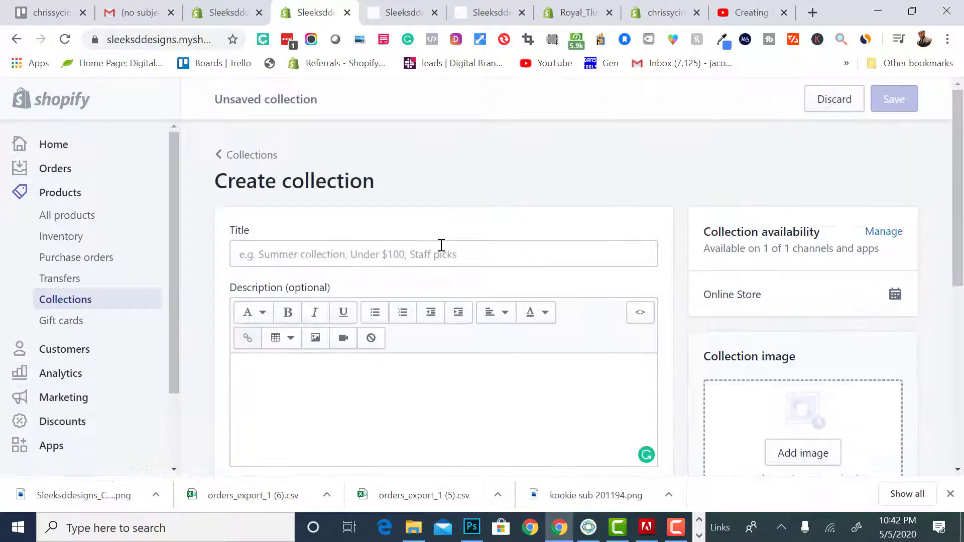
pyautogui.click(401, 249)
pyautogui.write('Bonnets')
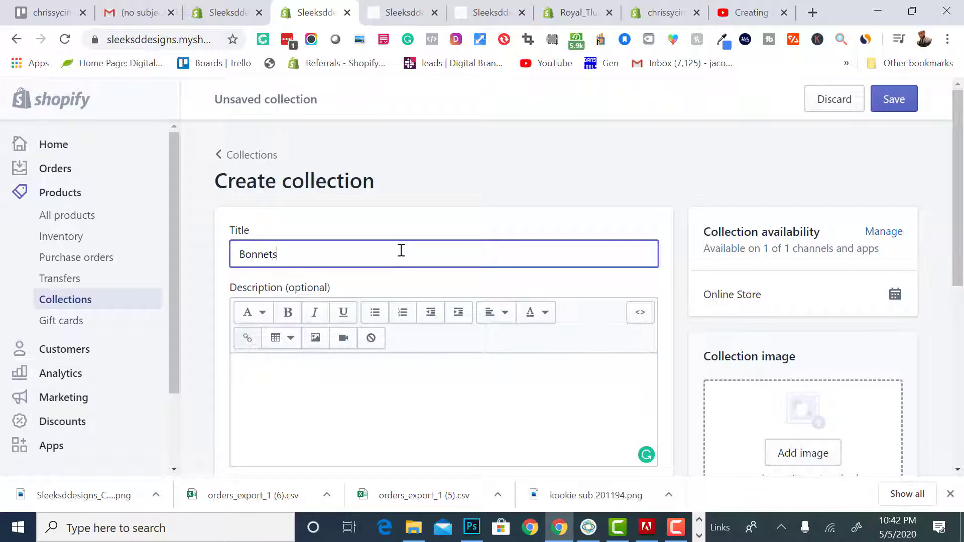
pyautogui.scroll(-5, 400, 250)
pyautogui.scroll(4, 357, 282)
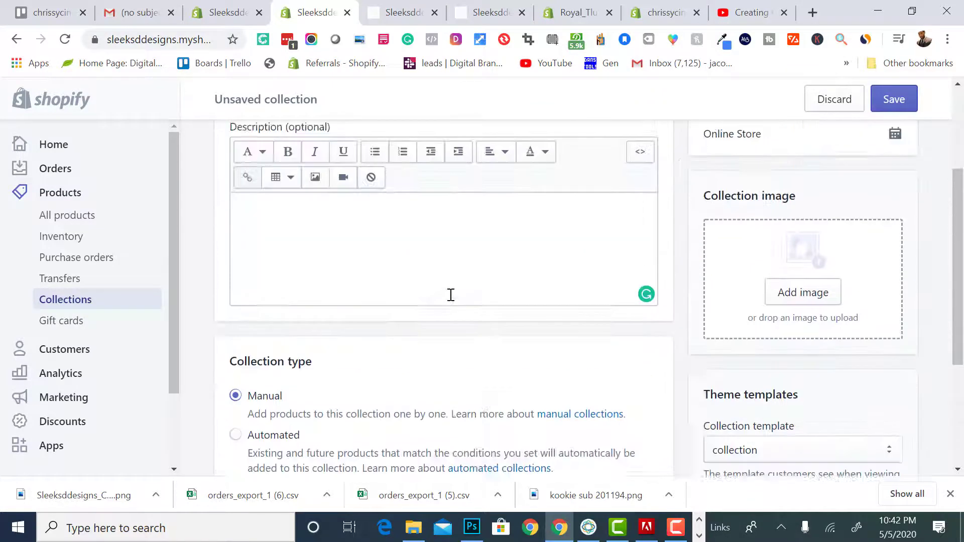
pyautogui.scroll(-3, 773, 294)
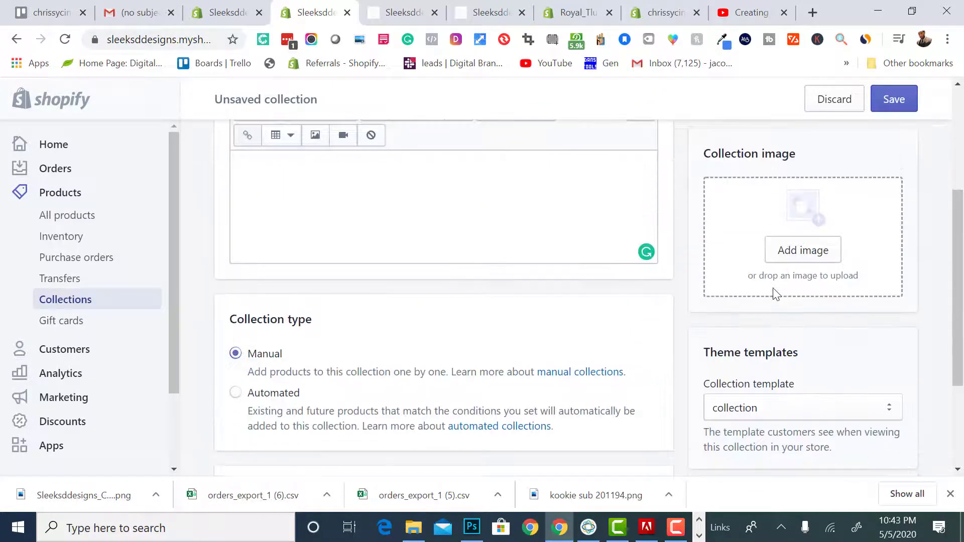
pyautogui.scroll(3, 854, 181)
pyautogui.click(892, 99)
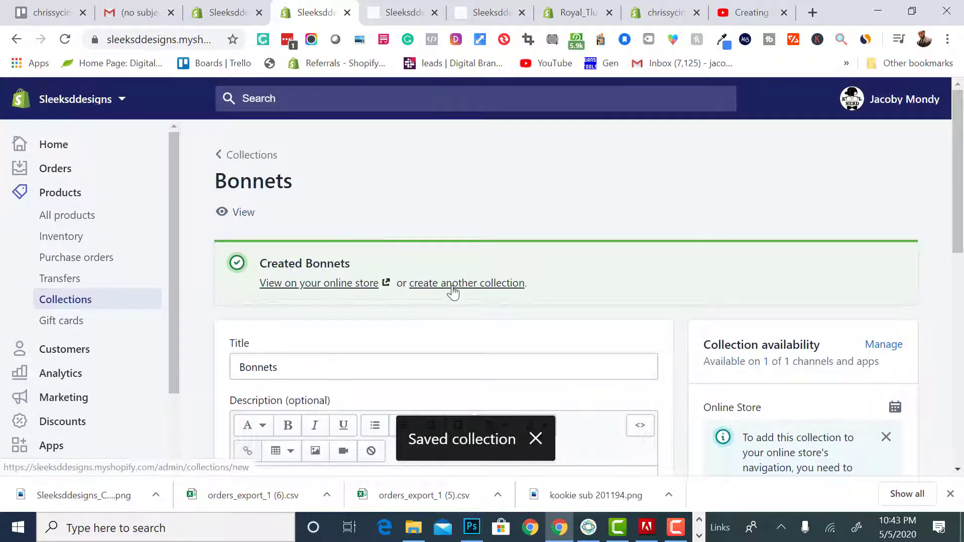
# Create another manual collection titled "Shoes" and save it.
pyautogui.click(316, 287)
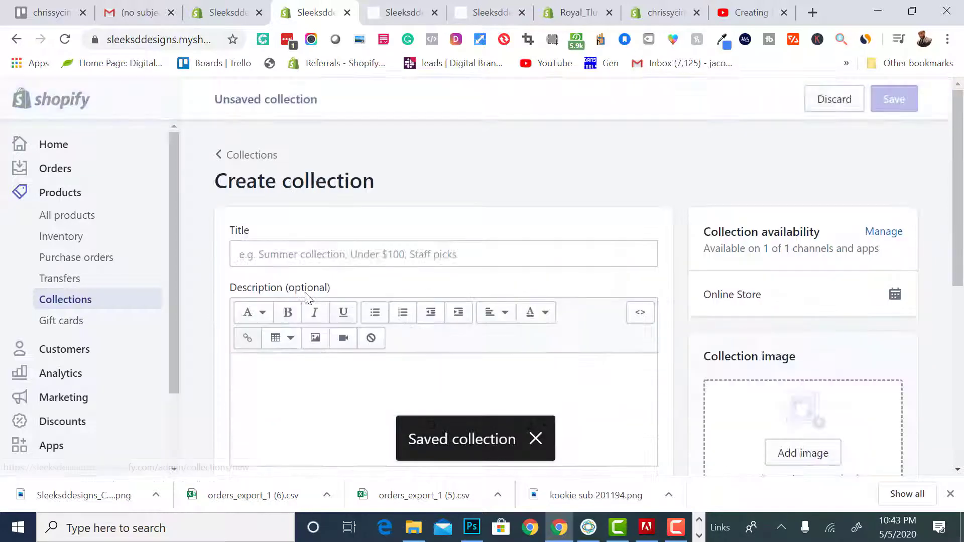
pyautogui.click(307, 255)
pyautogui.write('Shoes')
pyautogui.scroll(-5, 306, 257)
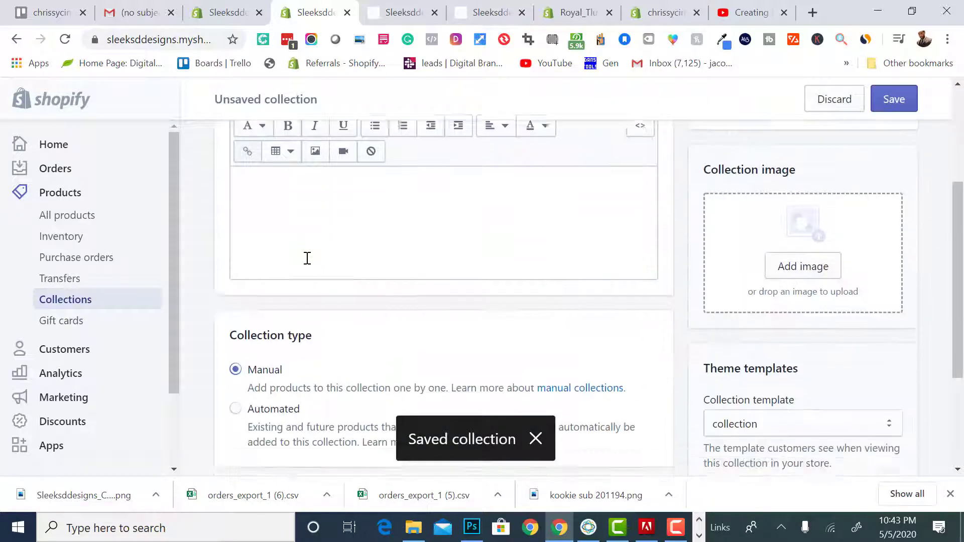
pyautogui.click(882, 93)
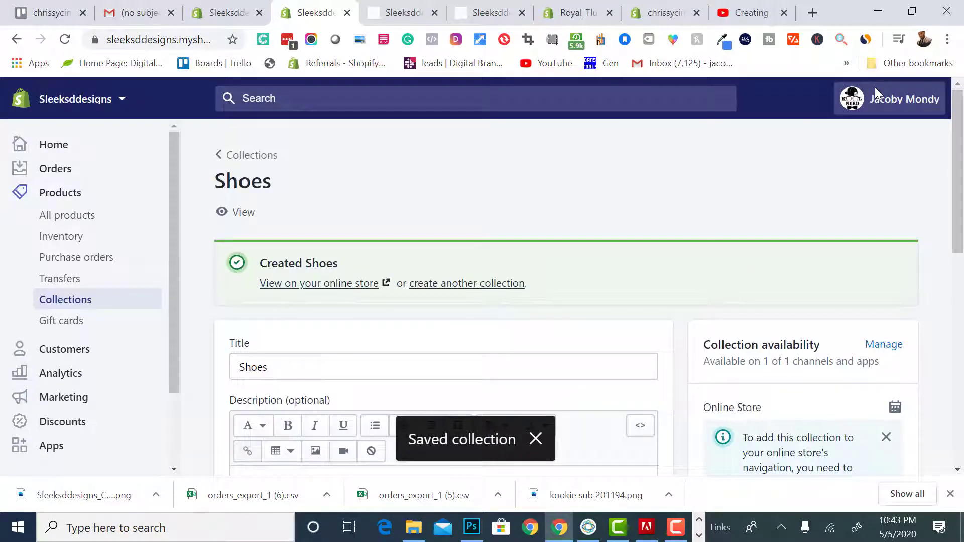
# Create another manual collection titled "Sale Items" and save it.
pyautogui.click(444, 284)
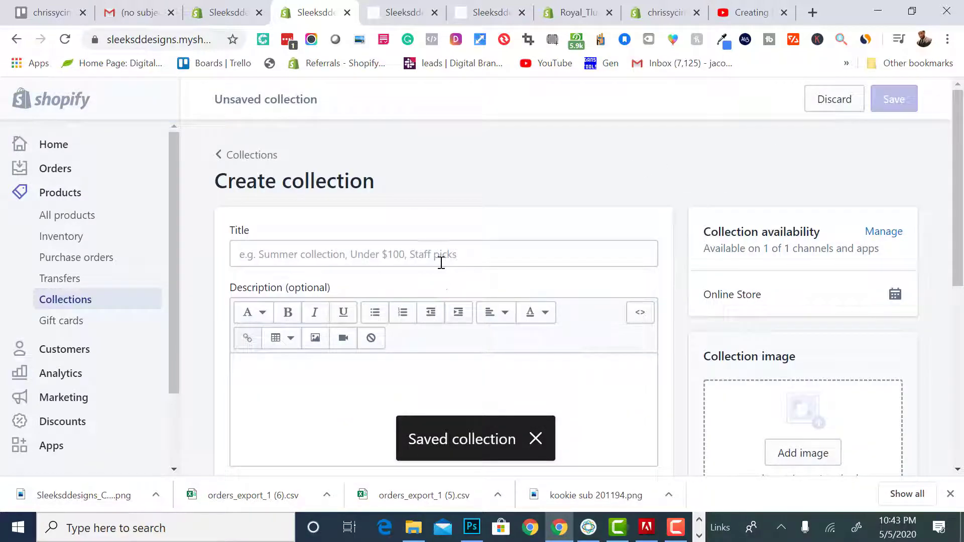
pyautogui.click(441, 261)
pyautogui.write('Sale ')
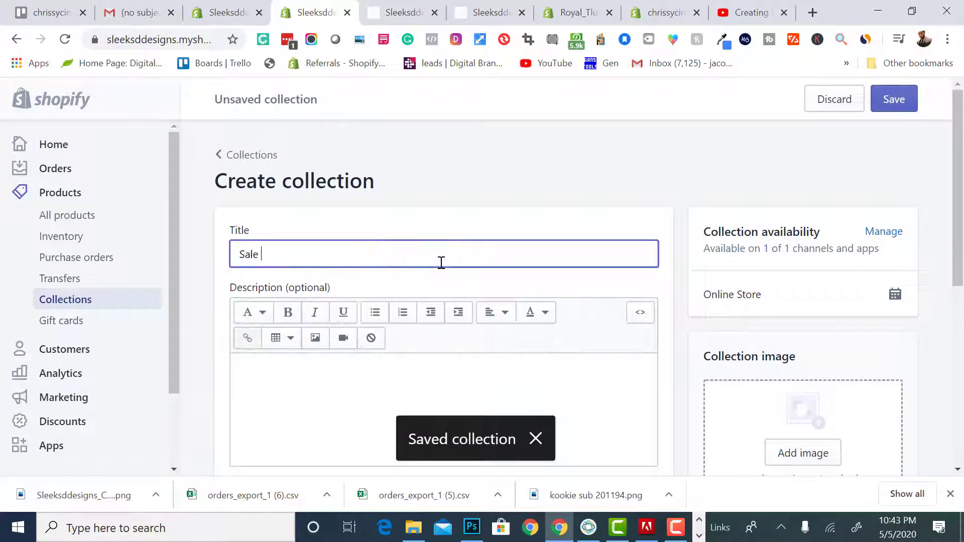
pyautogui.write('Items')
pyautogui.scroll(-4, 441, 263)
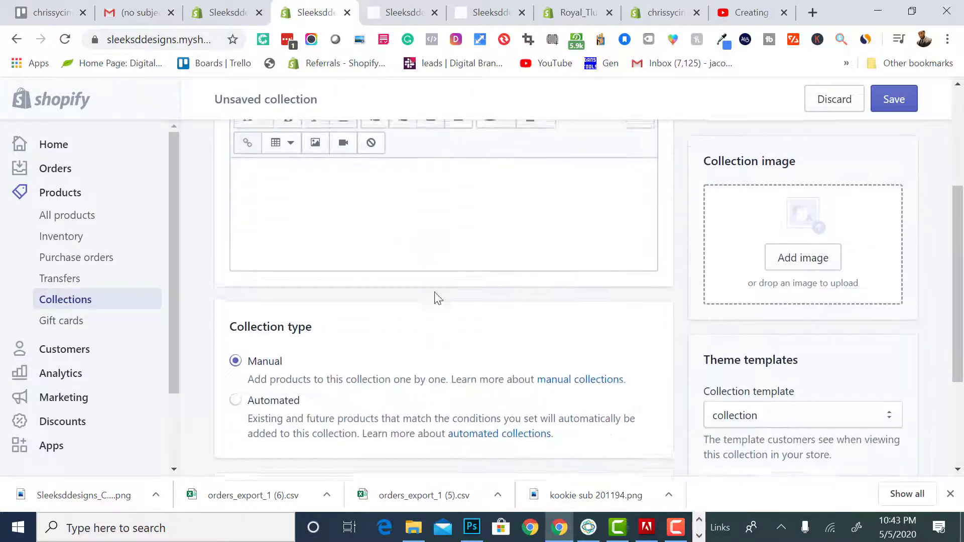
pyautogui.click(894, 99)
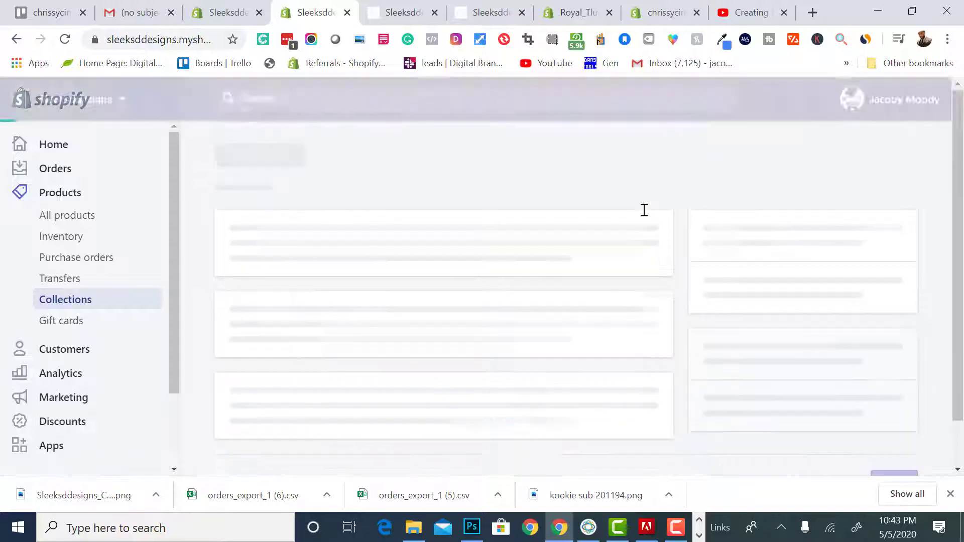
# Replace the title of the Sale Items collection with "Fall Collection".
pyautogui.tripleClick(335, 372)
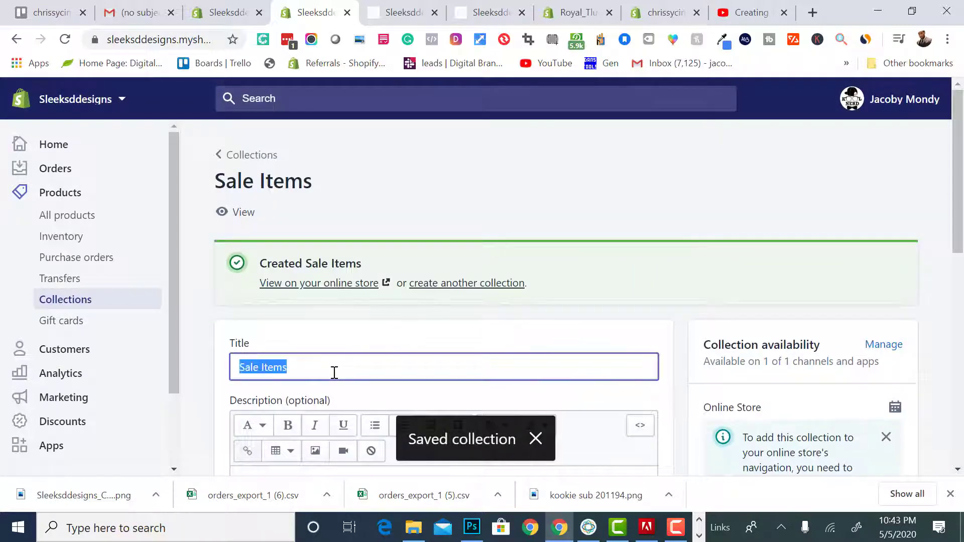
pyautogui.write('Fall')
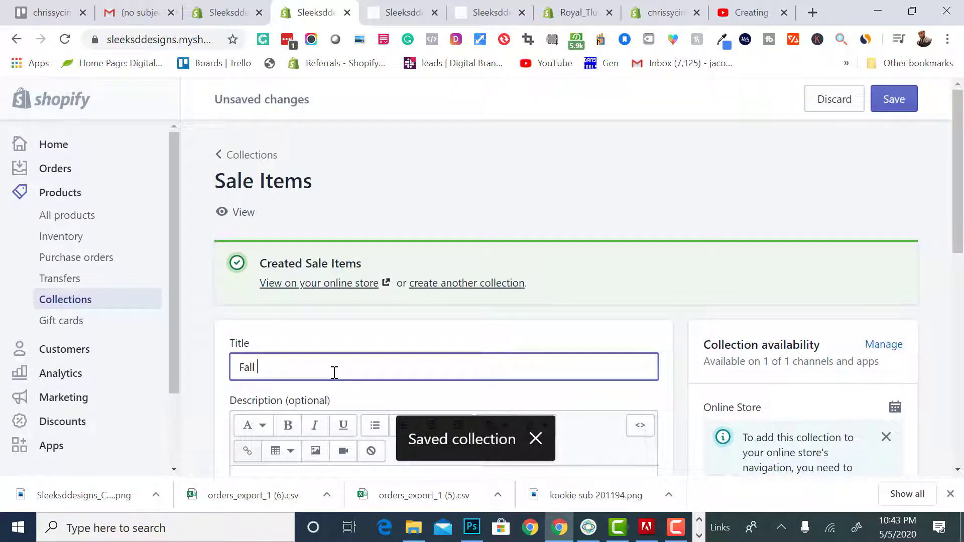
pyautogui.write(' Collection')
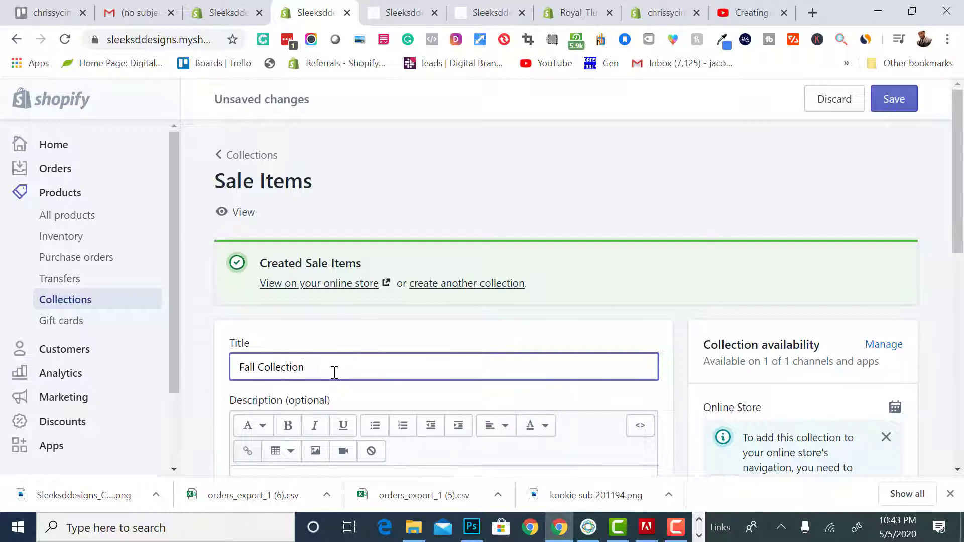
# Try "Summer Collection" as the collection's title instead, and clear the title field.
pyautogui.doubleClick(372, 377)
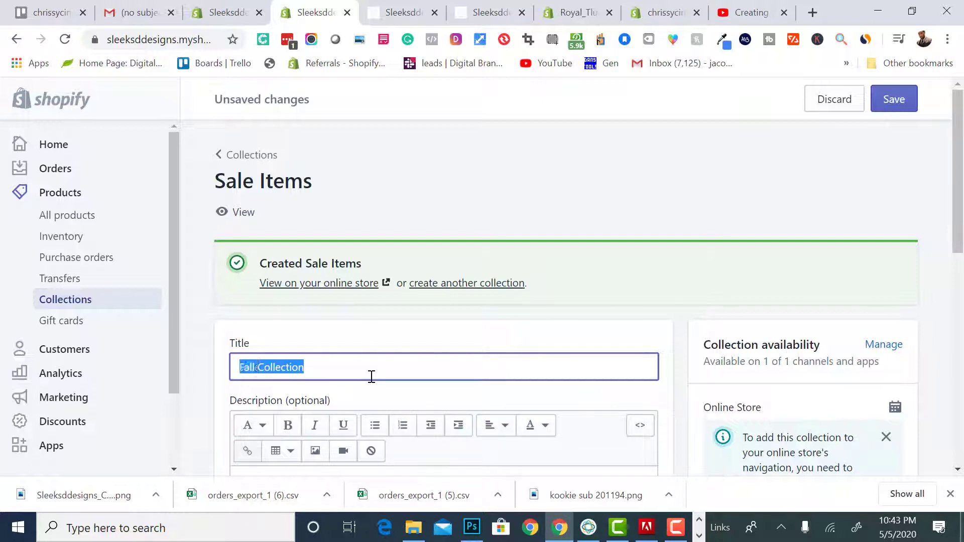
pyautogui.write('Si')
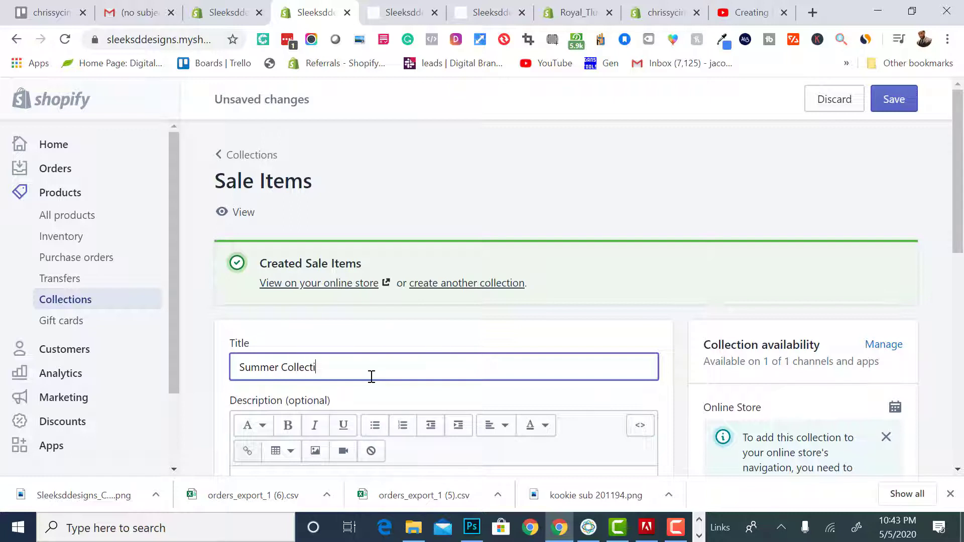
pyautogui.write('n\\')
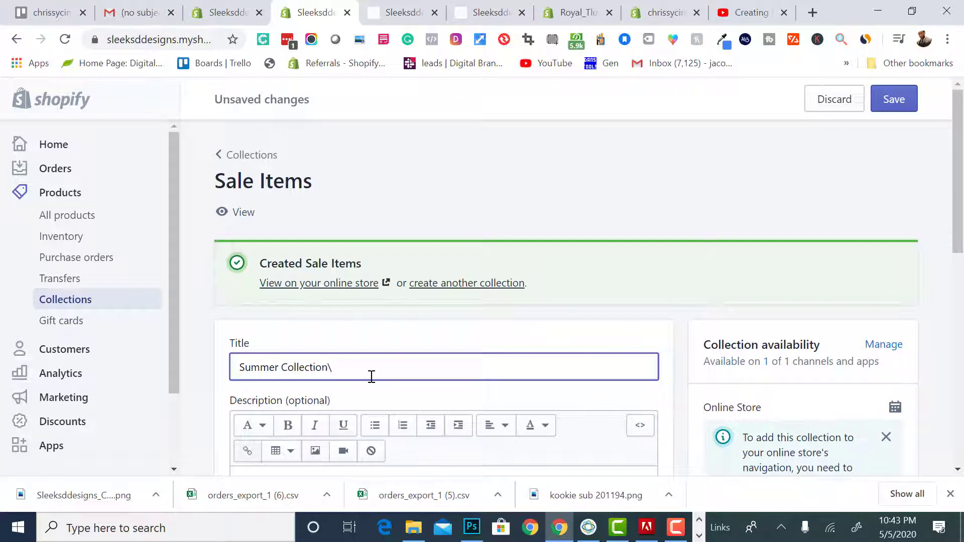
pyautogui.press('BackSpace')
pyautogui.press('BackSpace')
pyautogui.press('BackSpace')
pyautogui.press('BackSpace')
pyautogui.press('BackSpace')
pyautogui.press('BackSpace')
pyautogui.press('BackSpace')
pyautogui.press('BackSpace')
pyautogui.press('BackSpace')
pyautogui.press('BackSpace')
pyautogui.press('BackSpace')
pyautogui.press('BackSpace')
pyautogui.press('BackSpace')
pyautogui.press('BackSpace')
pyautogui.press('BackSpace')
pyautogui.press('BackSpace')
pyautogui.press('BackSpace')
pyautogui.press('BackSpace')
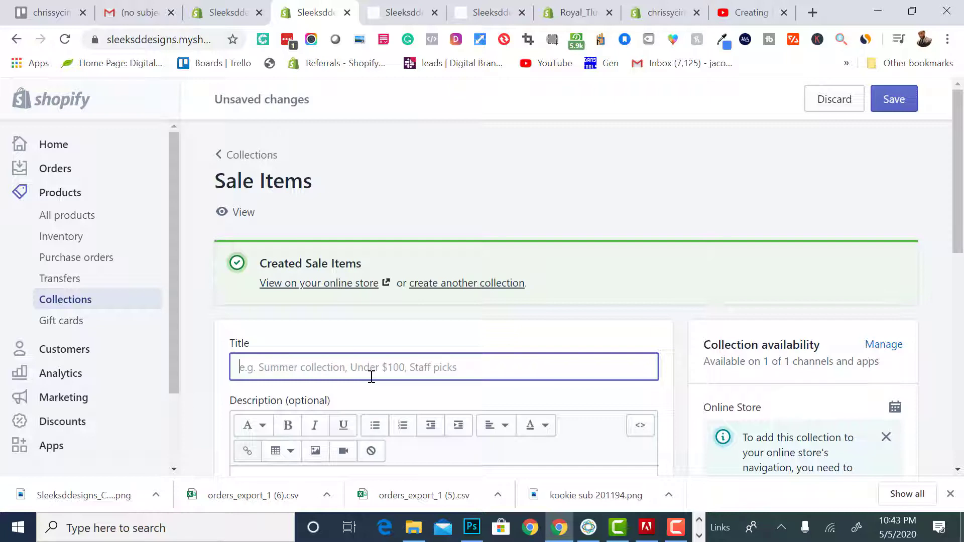
# Enter "Savage" as the collection's title and delete it again.
pyautogui.write('Savage')
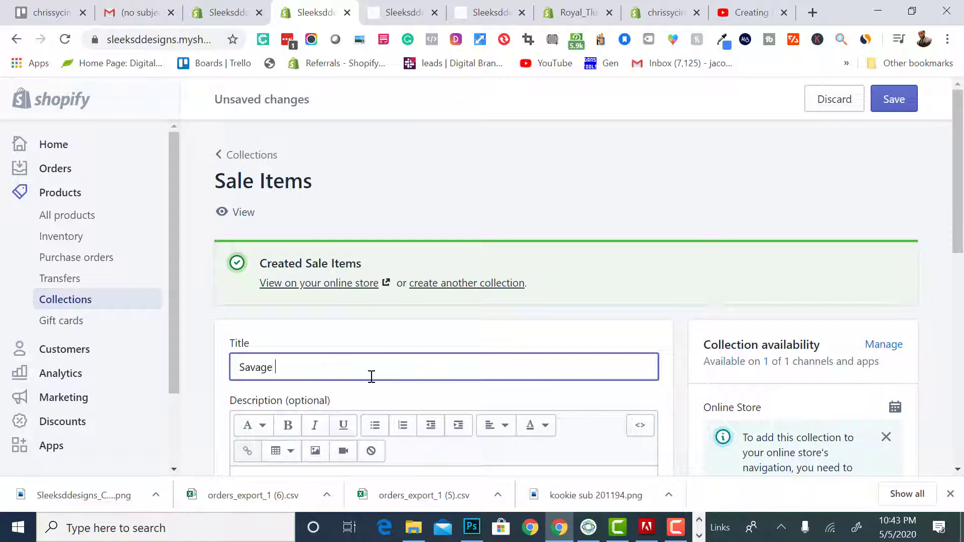
pyautogui.press('BackSpace')
pyautogui.press('BackSpace')
pyautogui.press('BackSpace')
pyautogui.press('BackSpace')
pyautogui.press('BackSpace')
pyautogui.press('BackSpace')
pyautogui.press('BackSpace')
pyautogui.press('BackSpace')
pyautogui.press('BackSpace')
pyautogui.press('BackSpace')
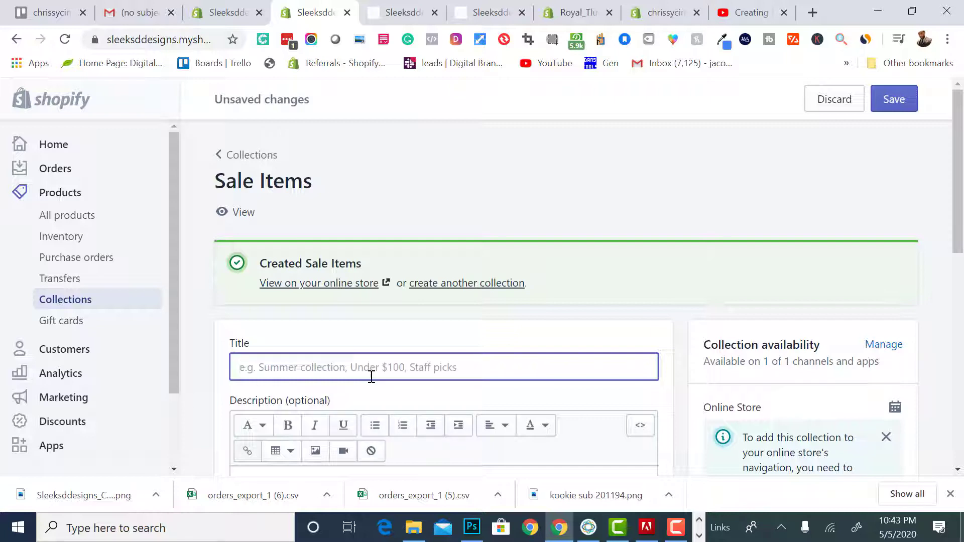
# Set the collection's title to "Under 100s".
pyautogui.scroll(-1, 341, 377)
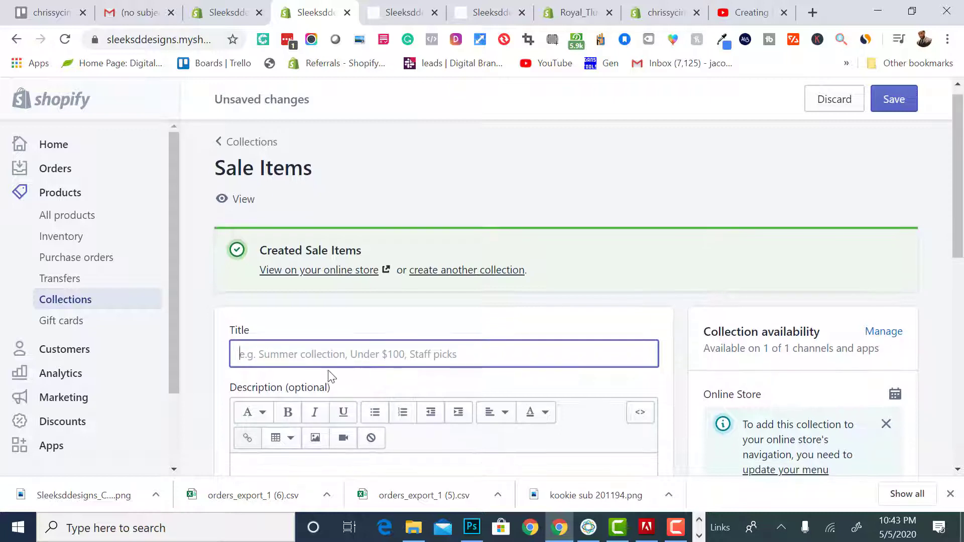
pyautogui.click(366, 358)
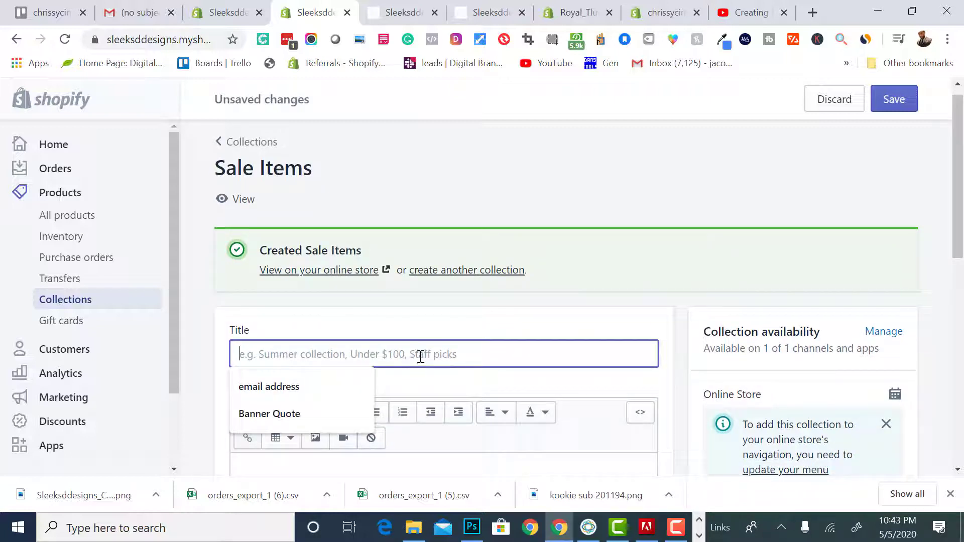
pyautogui.write('Under 100s')
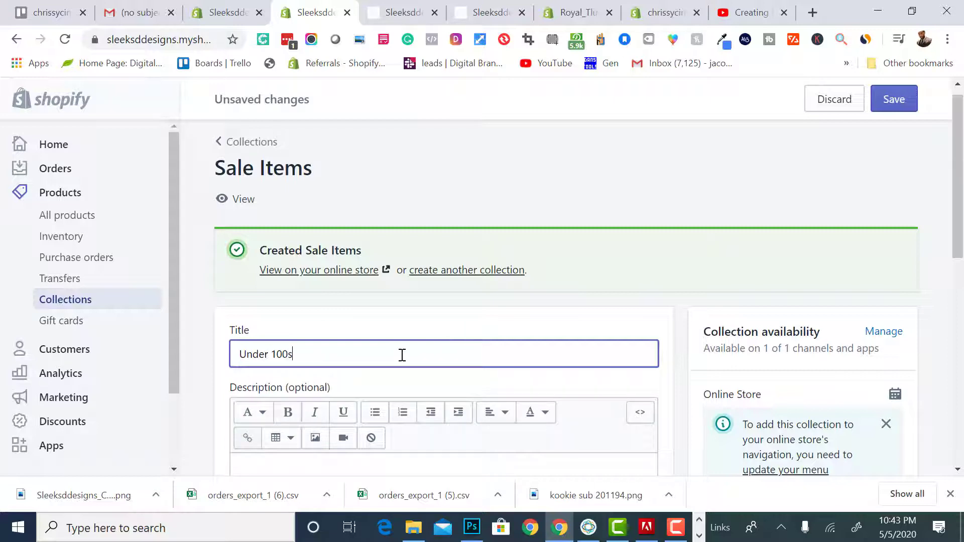
pyautogui.scroll(-6, 402, 356)
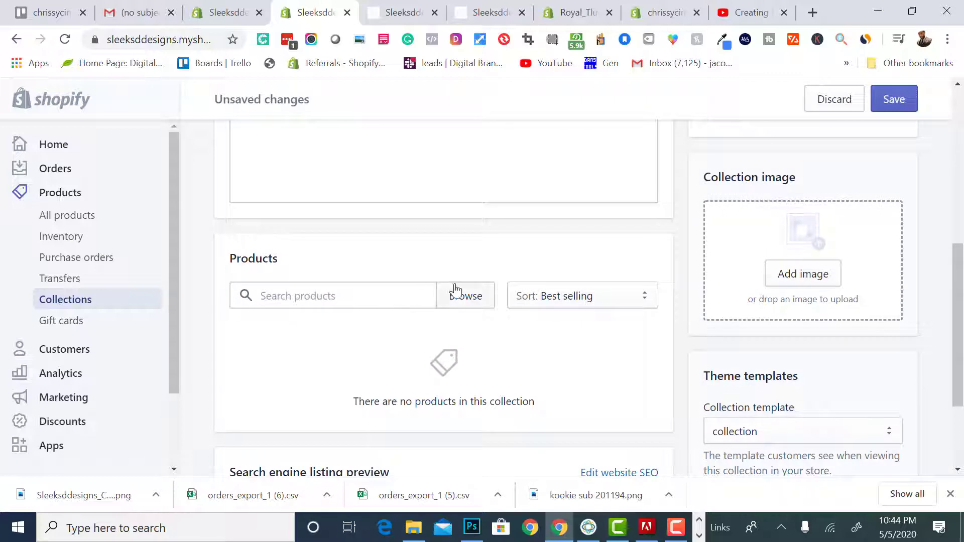
pyautogui.click(457, 294)
pyautogui.click(363, 310)
pyautogui.click(411, 314)
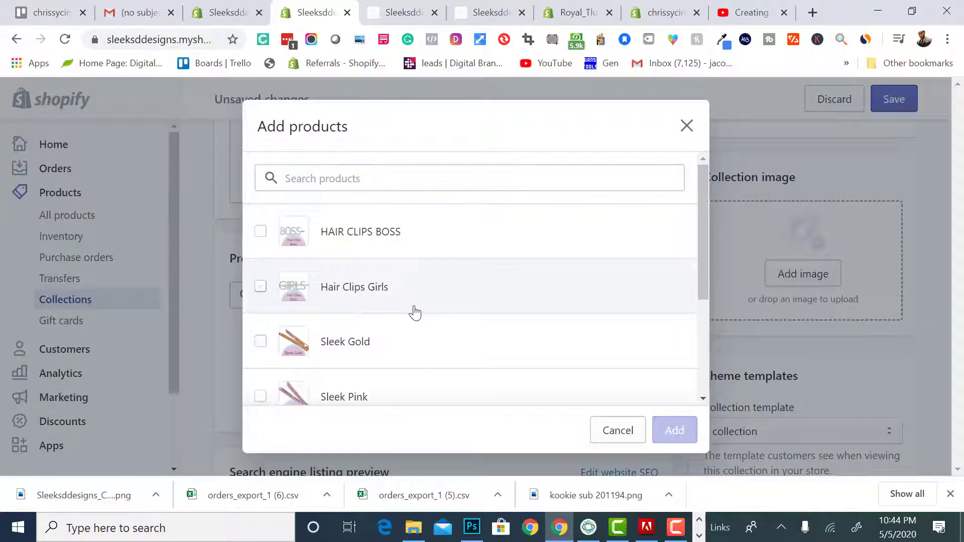
pyautogui.click(601, 435)
pyautogui.scroll(3, 601, 434)
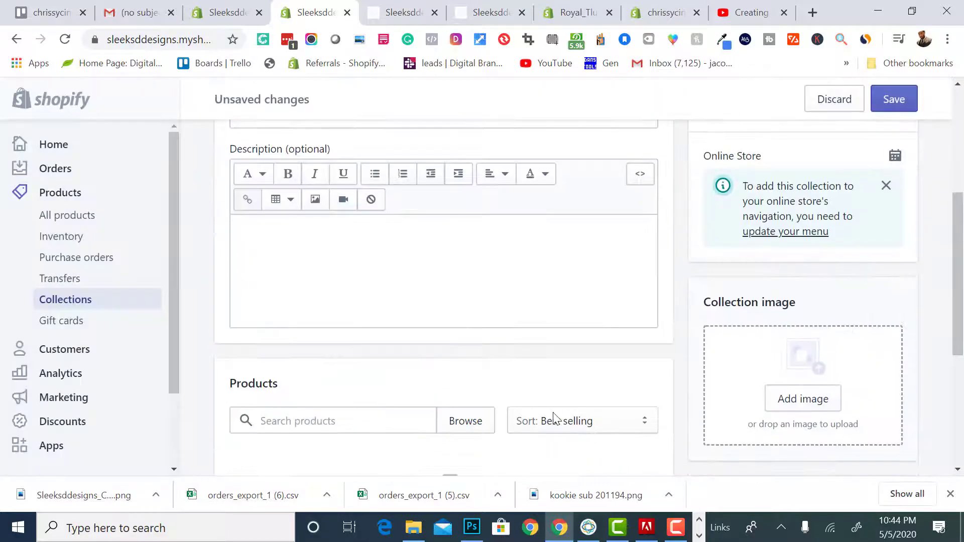
# Change the collection's title to "Under 15s".
pyautogui.scroll(2, 555, 418)
pyautogui.click(289, 233)
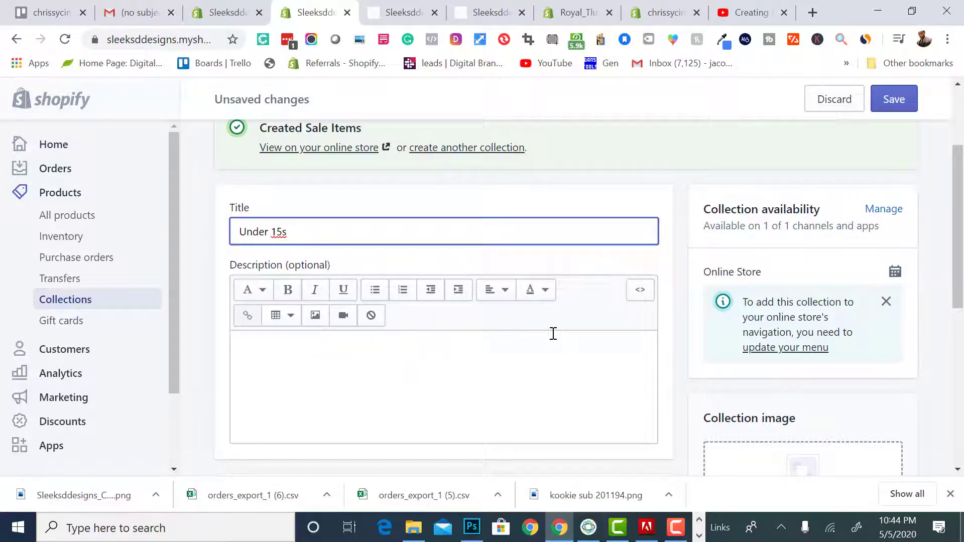
pyautogui.scroll(2, 553, 335)
pyautogui.scroll(1, 425, 308)
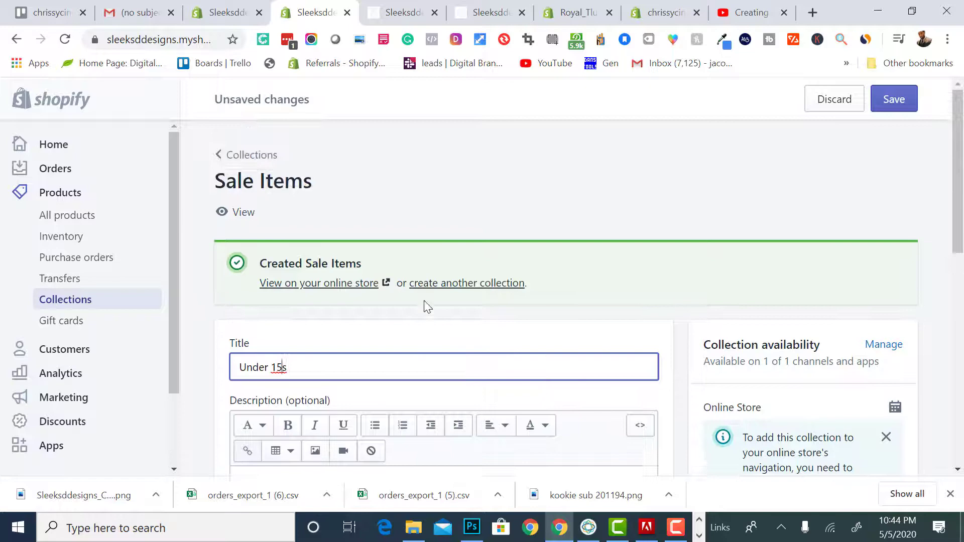
# Leave the Sale Items page without saving the title change and review the list of collections.
pyautogui.click(251, 160)
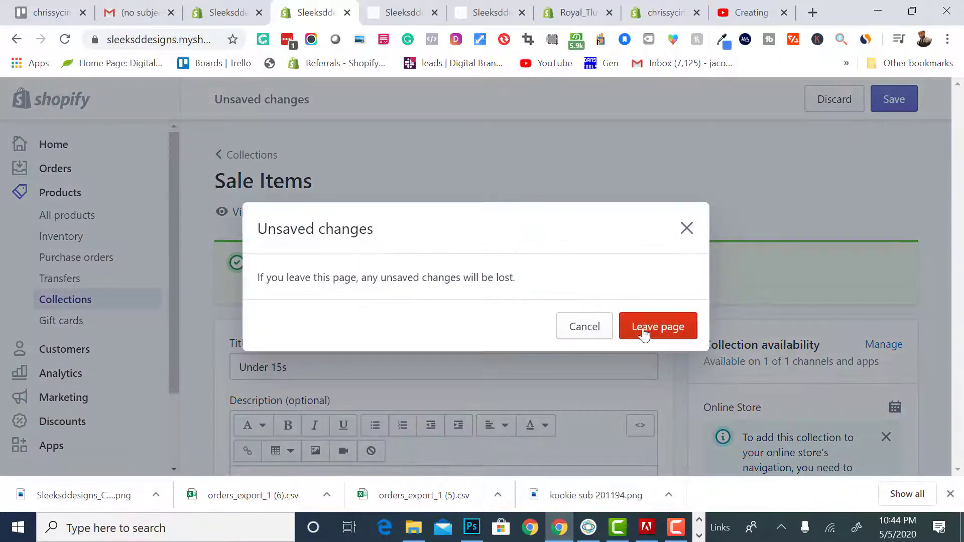
pyautogui.click(649, 338)
pyautogui.scroll(-4, 471, 330)
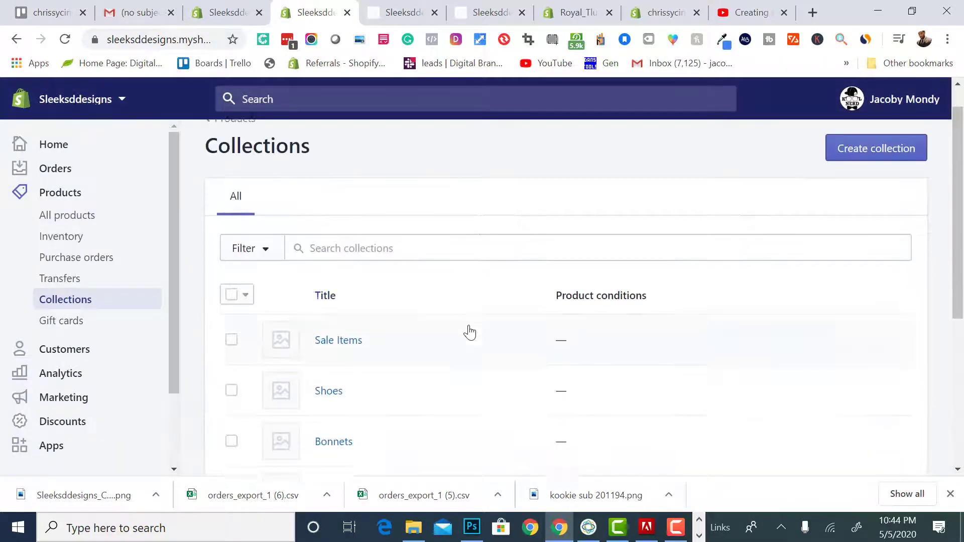
pyautogui.scroll(2, 468, 329)
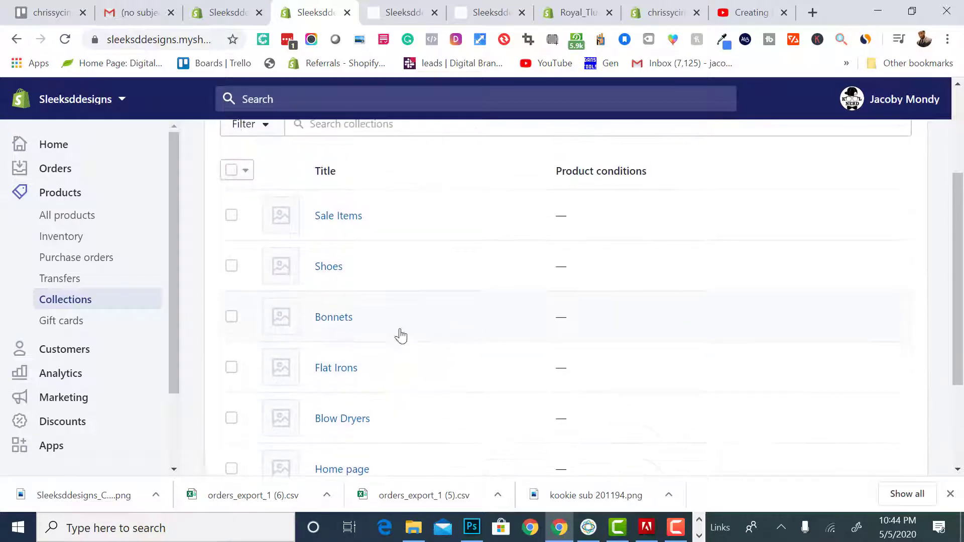
# Check the storefront's side menu, including the Contact Us entry's submenu, and return to the store admin's collections list.
pyautogui.click(397, 12)
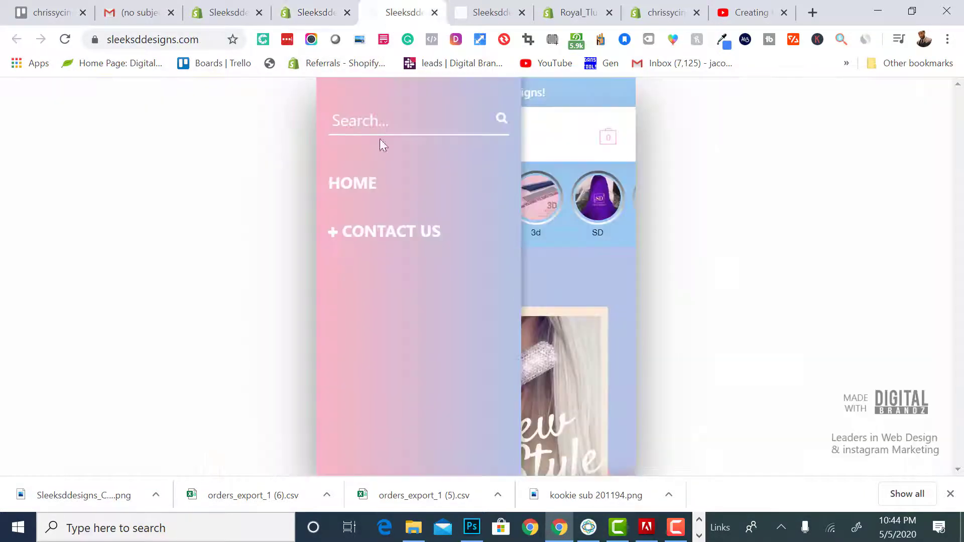
pyautogui.click(335, 235)
pyautogui.click(335, 235)
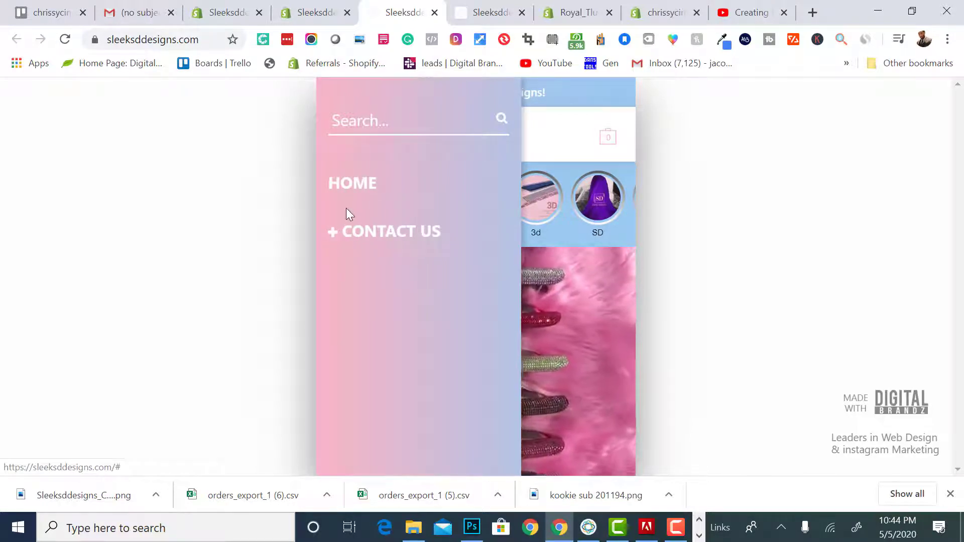
pyautogui.click(317, 13)
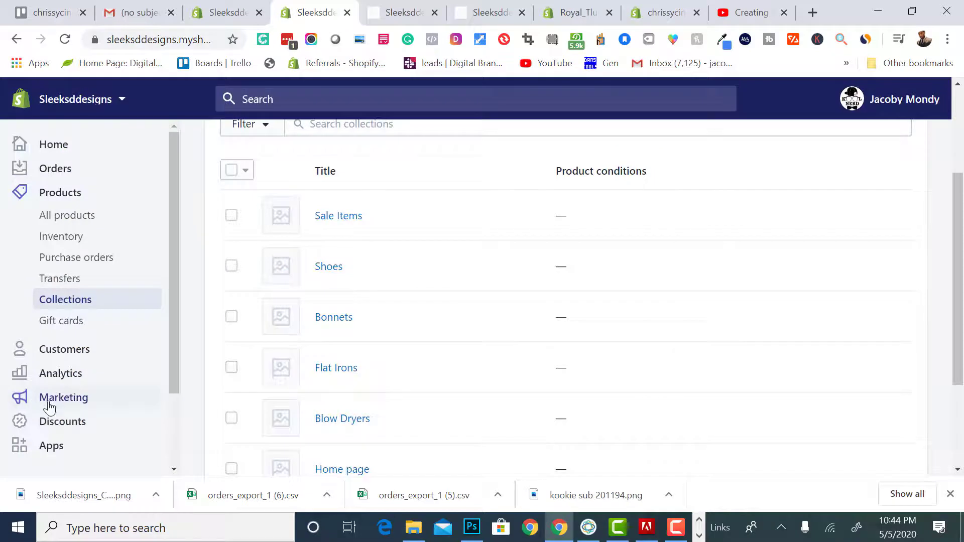
# Open the online store's Navigation settings and examine which items the Main menu contains.
pyautogui.scroll(-3, 62, 427)
pyautogui.scroll(-1, 65, 402)
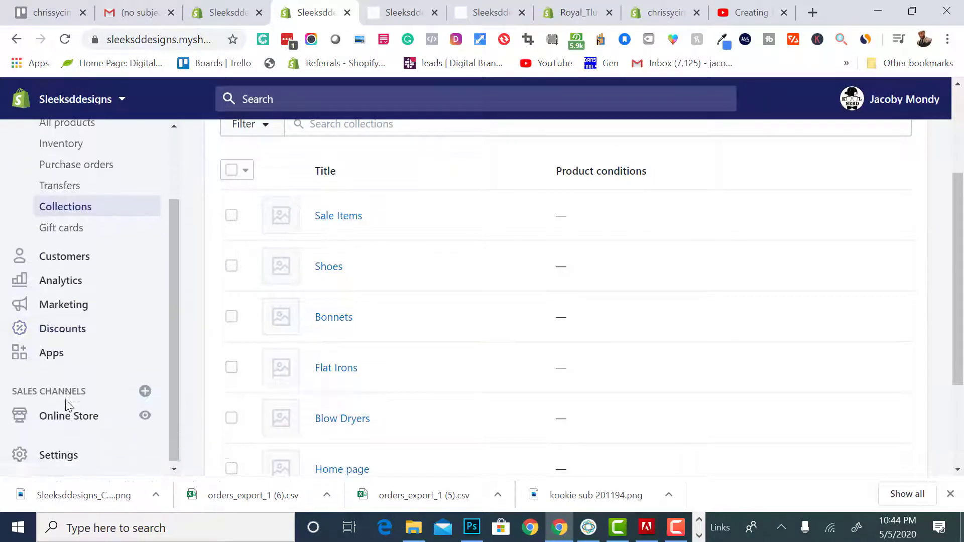
pyautogui.scroll(-1, 65, 400)
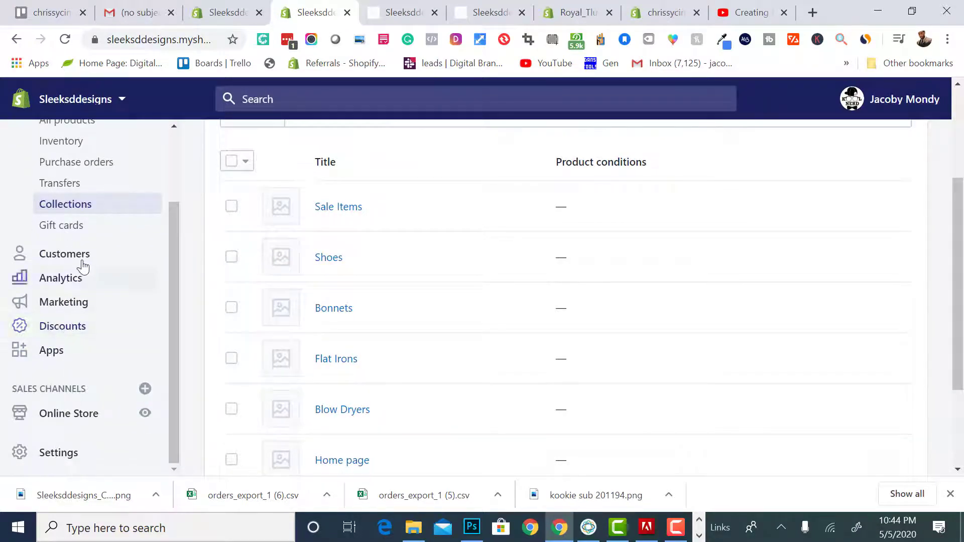
pyautogui.scroll(2, 75, 259)
pyautogui.scroll(-2, 77, 260)
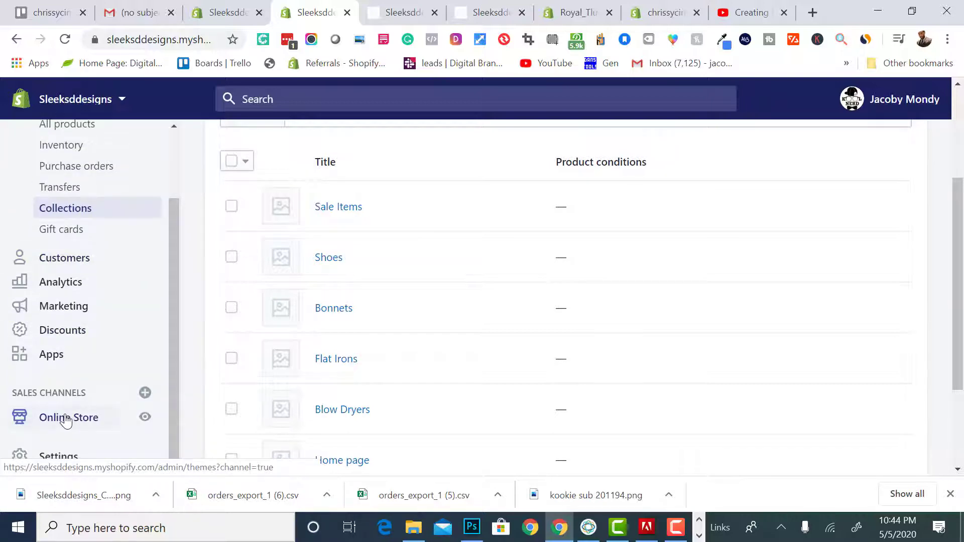
pyautogui.click(67, 420)
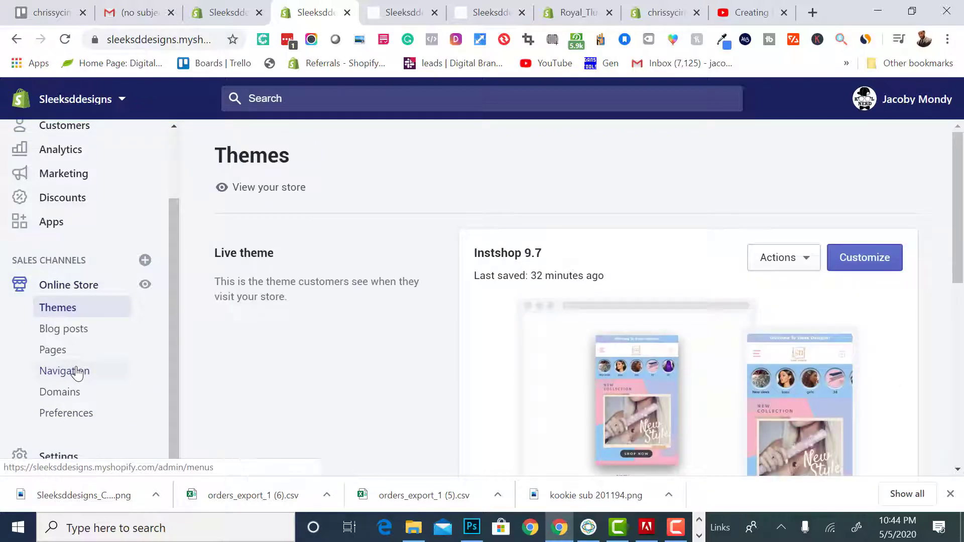
pyautogui.click(65, 371)
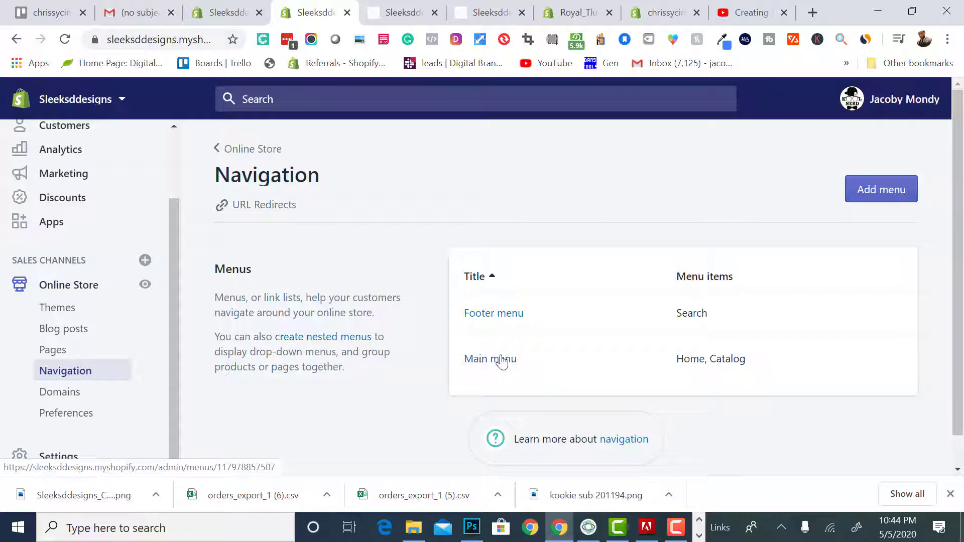
pyautogui.moveTo(755, 366); pyautogui.dragTo(676, 358)
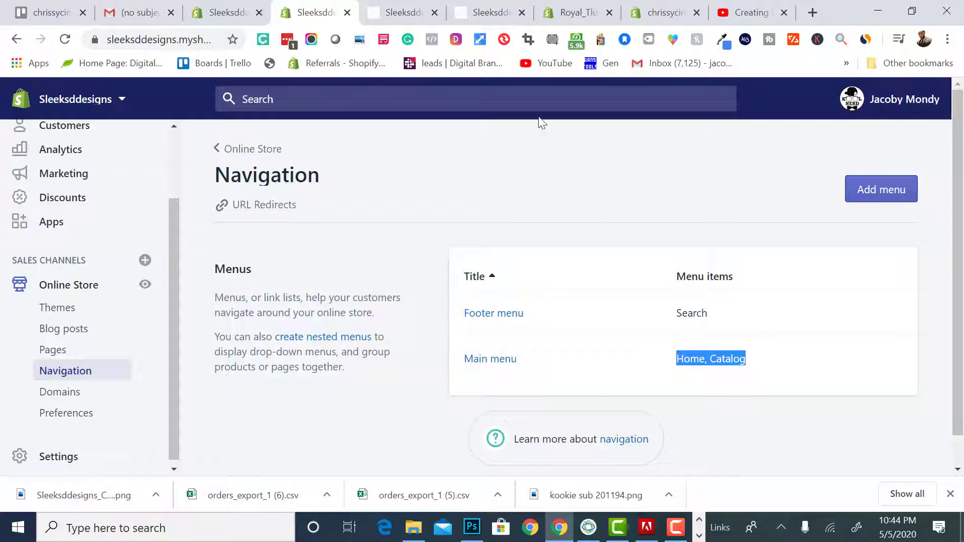
# Switch to the storefront and expand and collapse the Contact Us entry in its side menu.
pyautogui.click(403, 15)
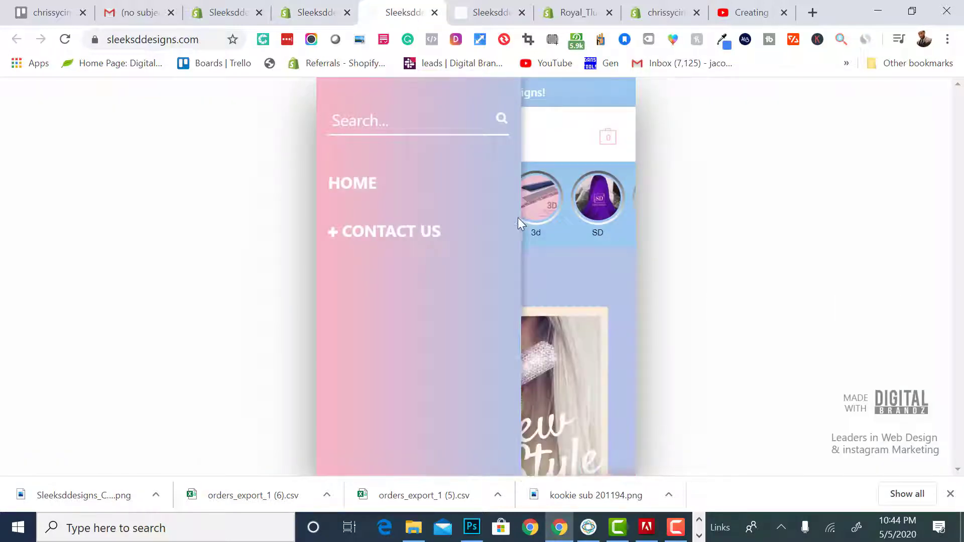
pyautogui.click(333, 234)
pyautogui.click(333, 234)
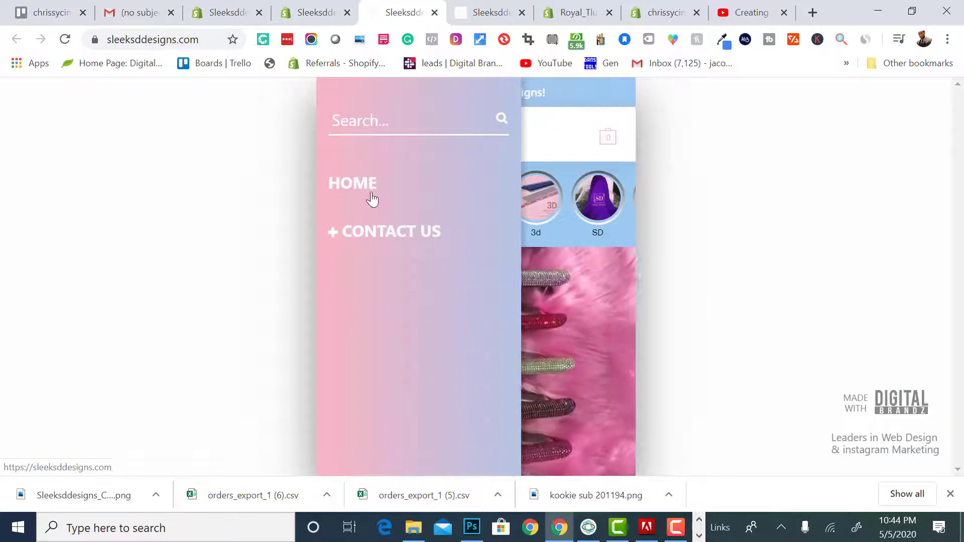
pyautogui.click(334, 236)
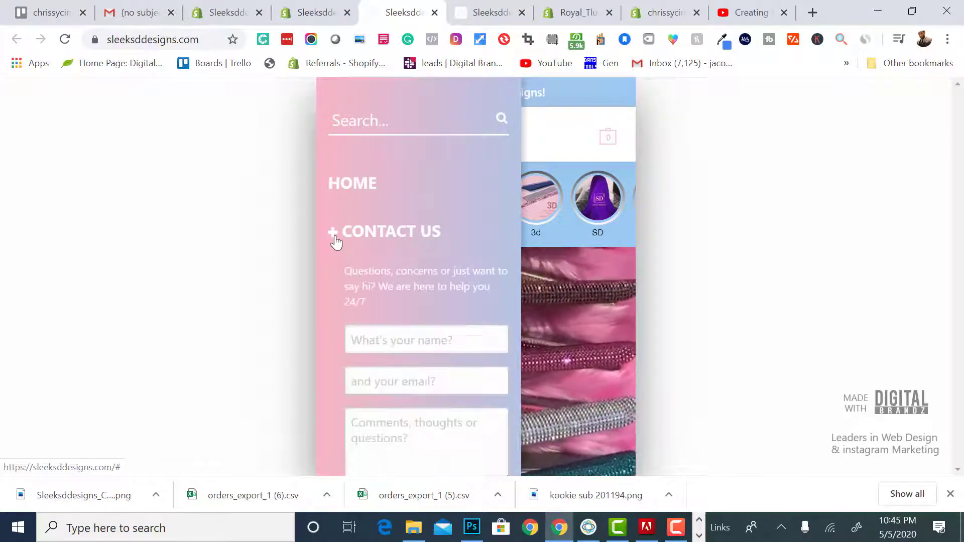
pyautogui.click(334, 236)
pyautogui.click(334, 236)
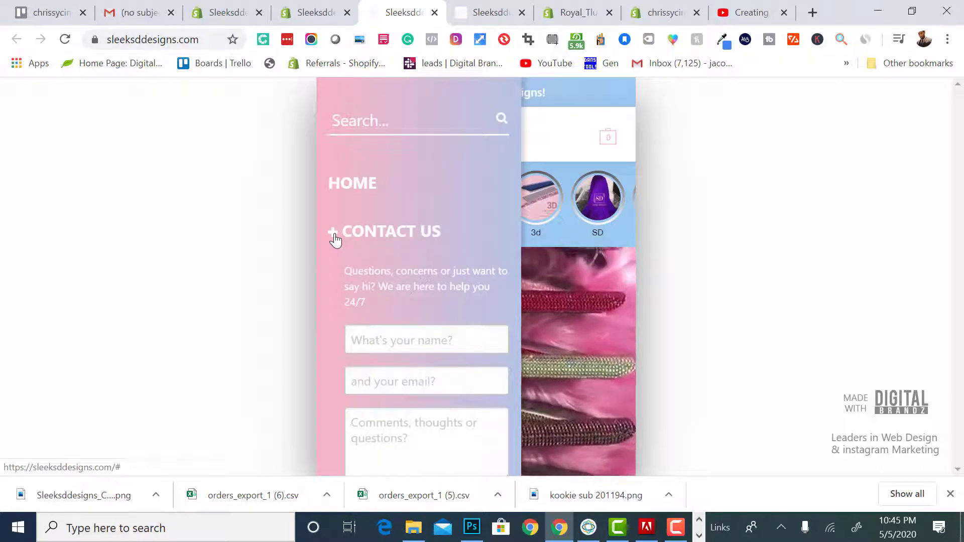
pyautogui.click(334, 236)
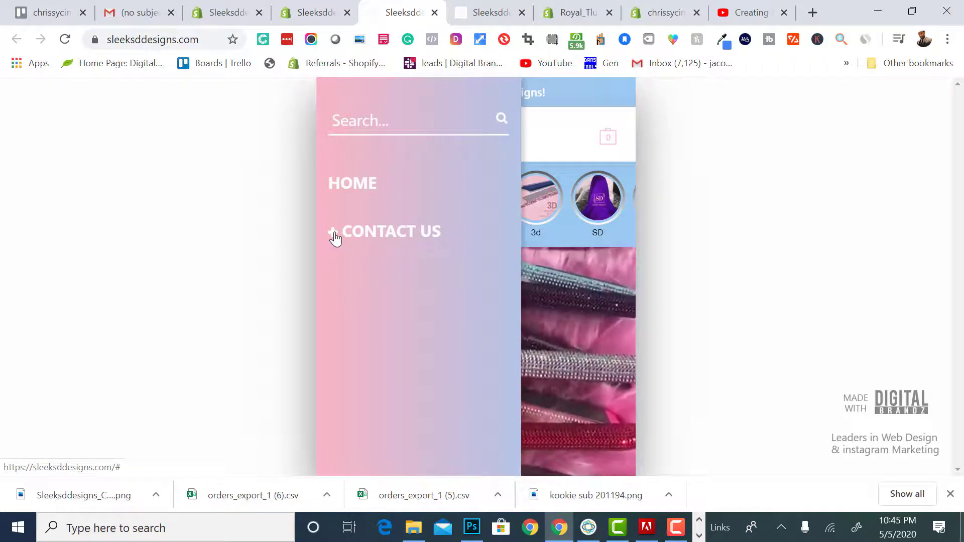
pyautogui.click(336, 238)
pyautogui.click(336, 238)
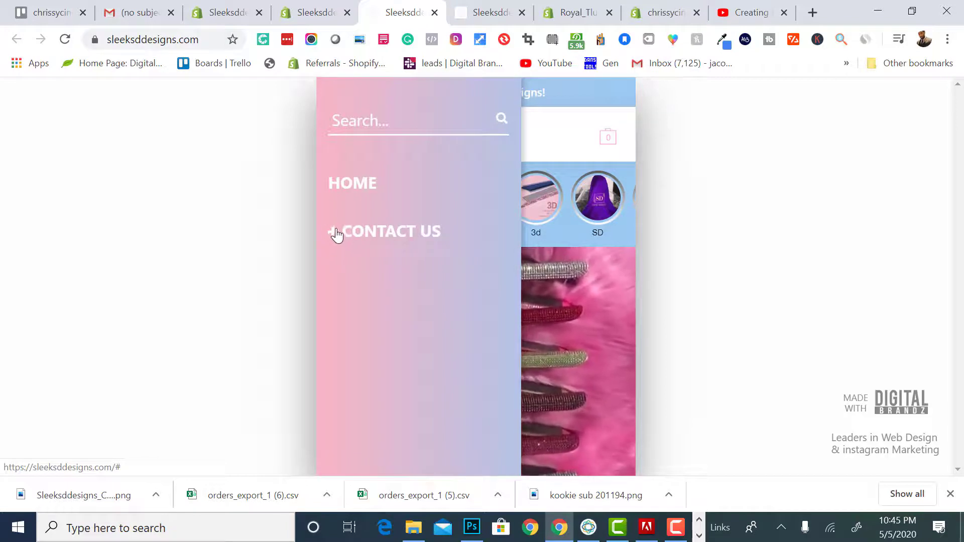
# Reload the storefront and reopen its side menu to review the listed collections.
pyautogui.click(68, 43)
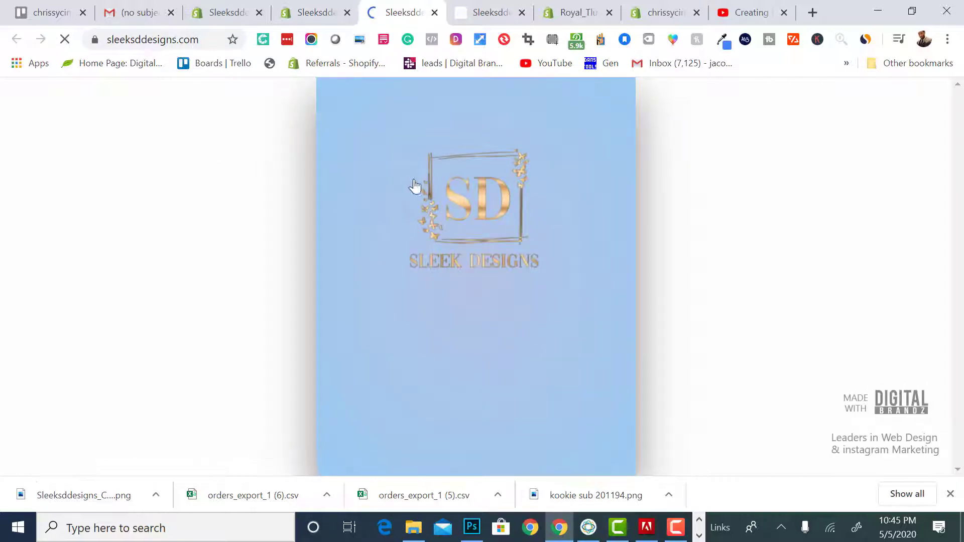
pyautogui.click(338, 134)
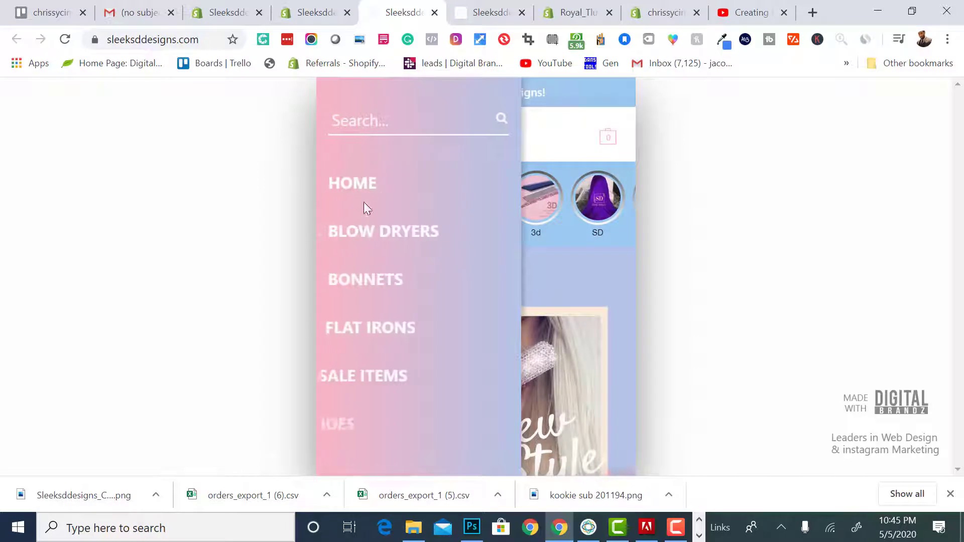
pyautogui.scroll(-1, 366, 250)
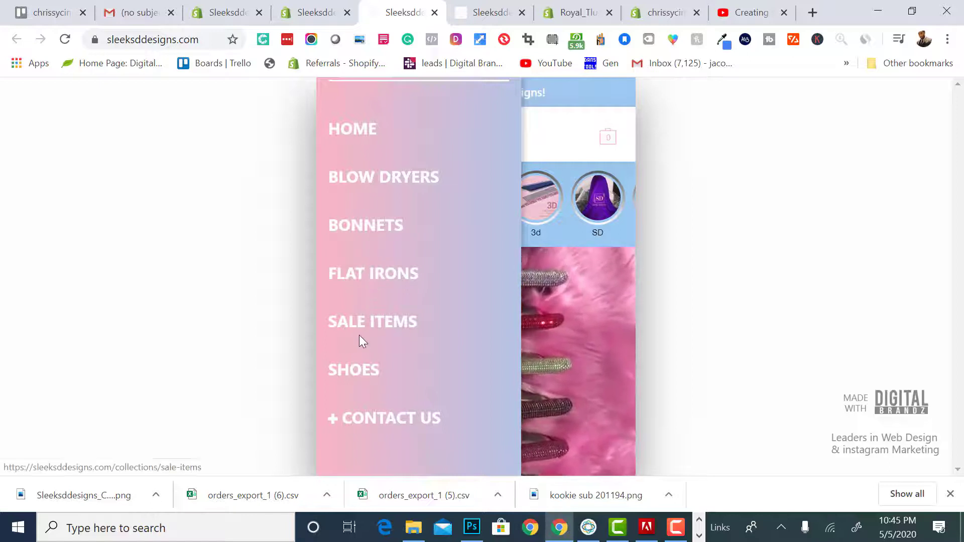
pyautogui.scroll(1, 352, 332)
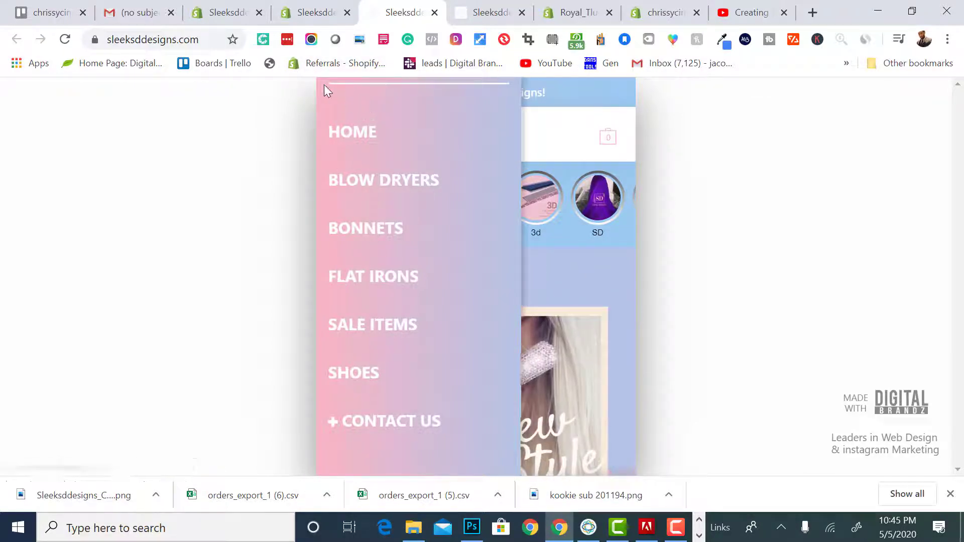
# Return to the store admin and open the HAIR CLIPS BOSS product from the list of all products.
pyautogui.click(309, 15)
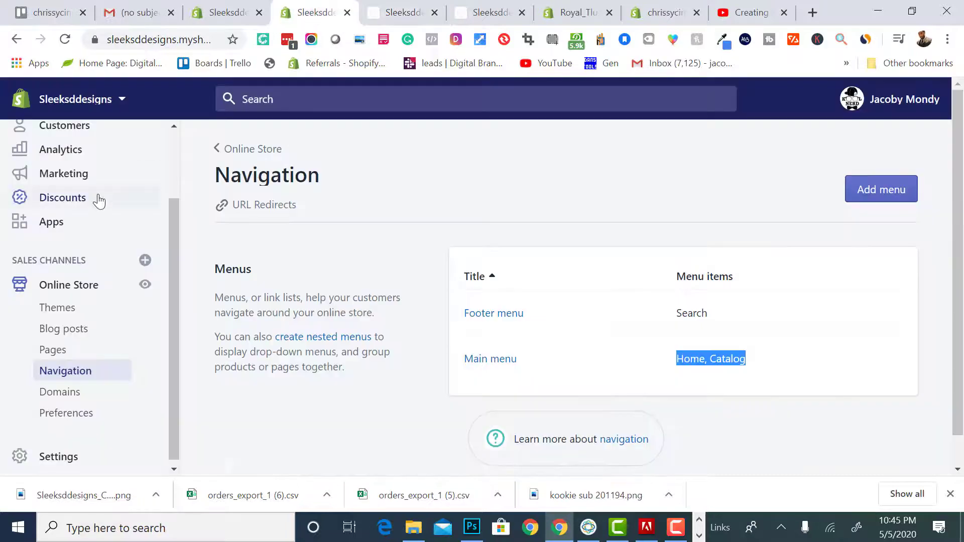
pyautogui.scroll(1, 97, 199)
pyautogui.scroll(1, 95, 204)
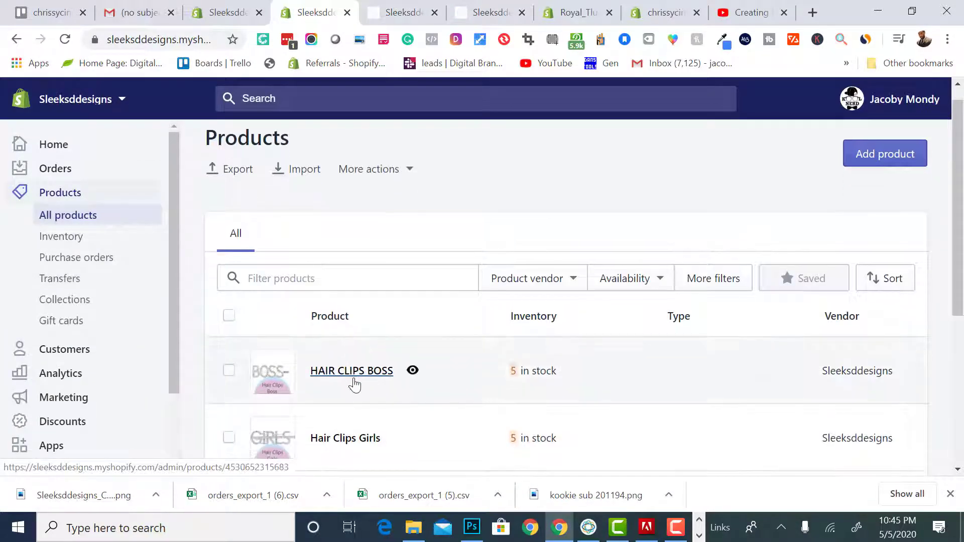
pyautogui.click(354, 379)
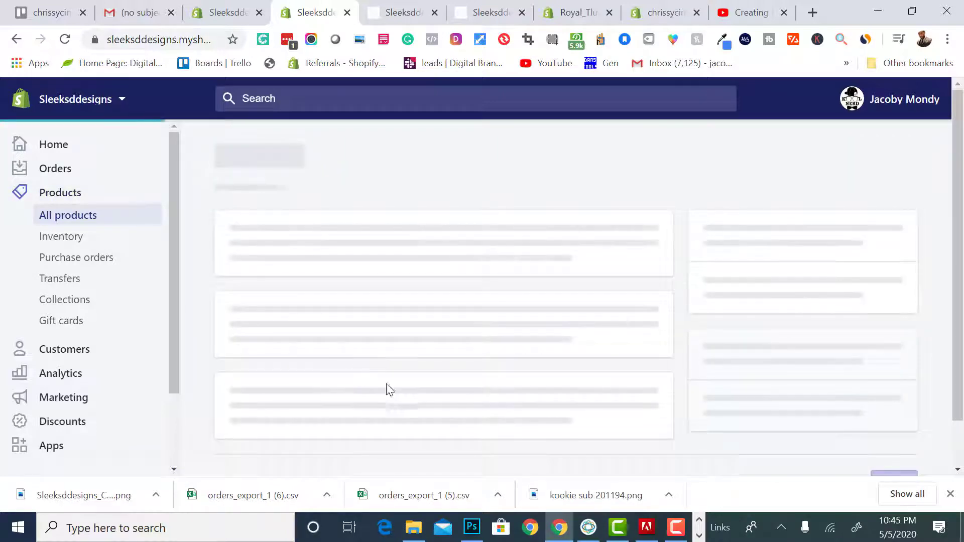
pyautogui.scroll(-4, 475, 387)
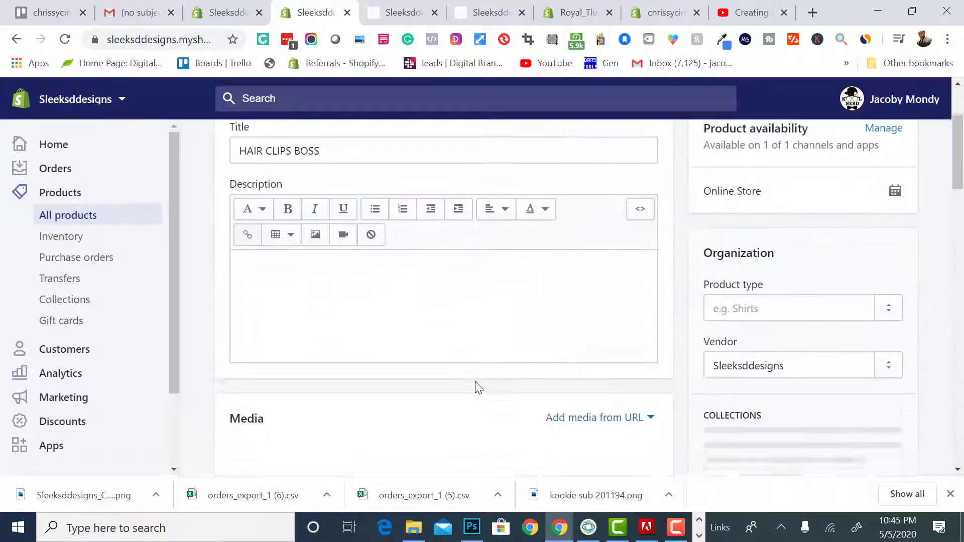
pyautogui.scroll(1, 664, 307)
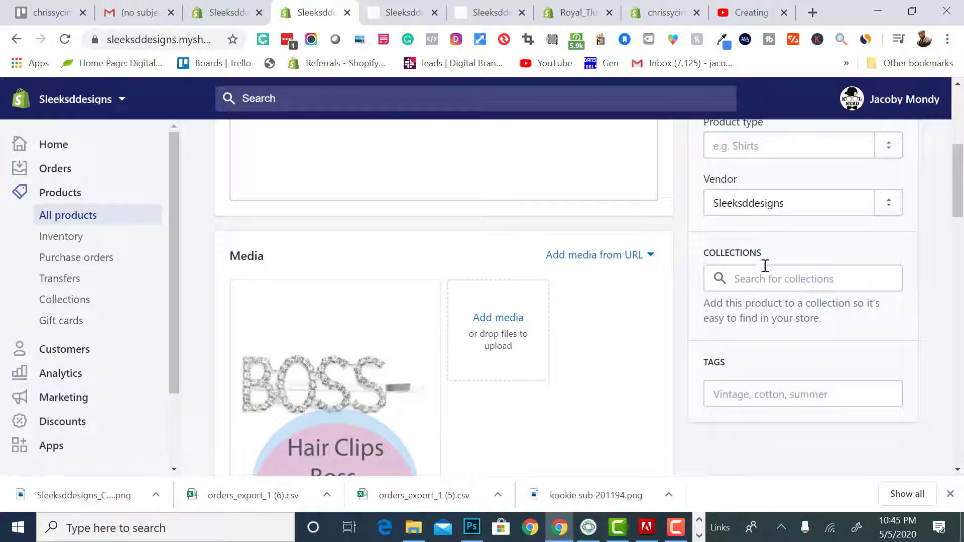
# Add the HAIR CLIPS BOSS product to the Sale Items collection and save the product.
pyautogui.moveTo(762, 253); pyautogui.dragTo(702, 256)
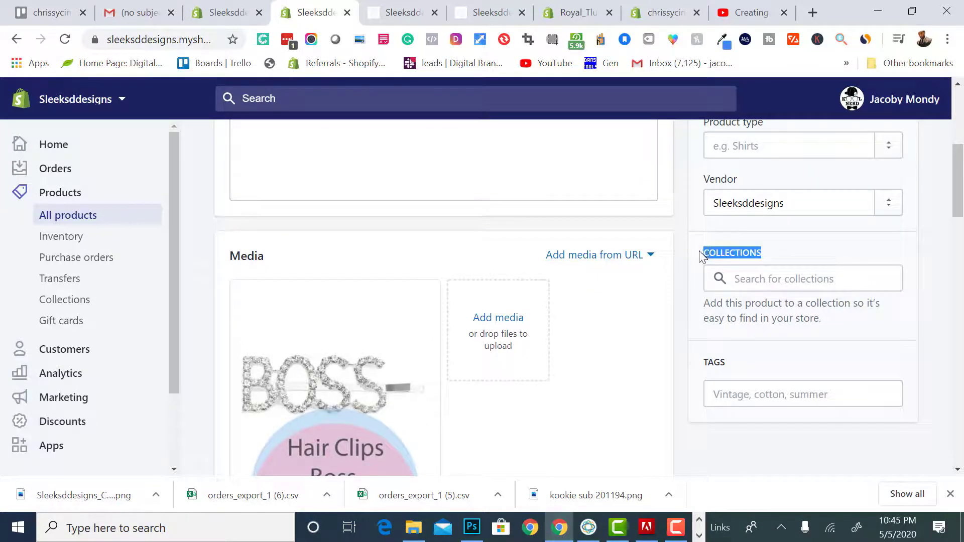
pyautogui.click(769, 278)
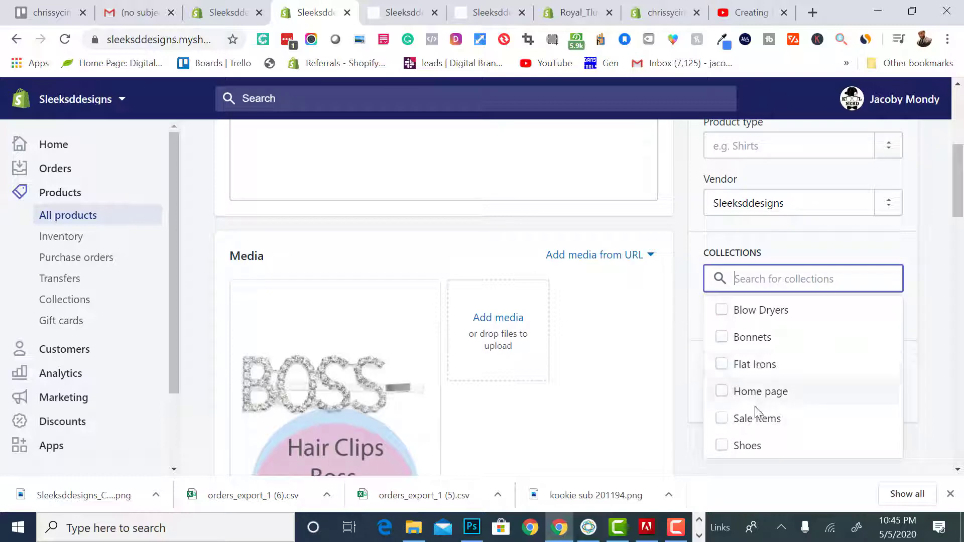
pyautogui.click(761, 419)
pyautogui.click(779, 464)
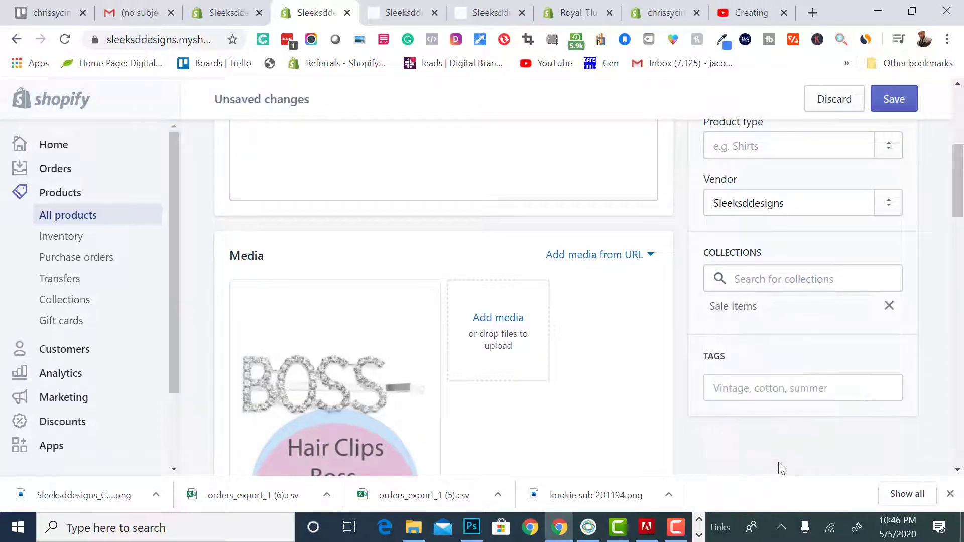
pyautogui.click(898, 111)
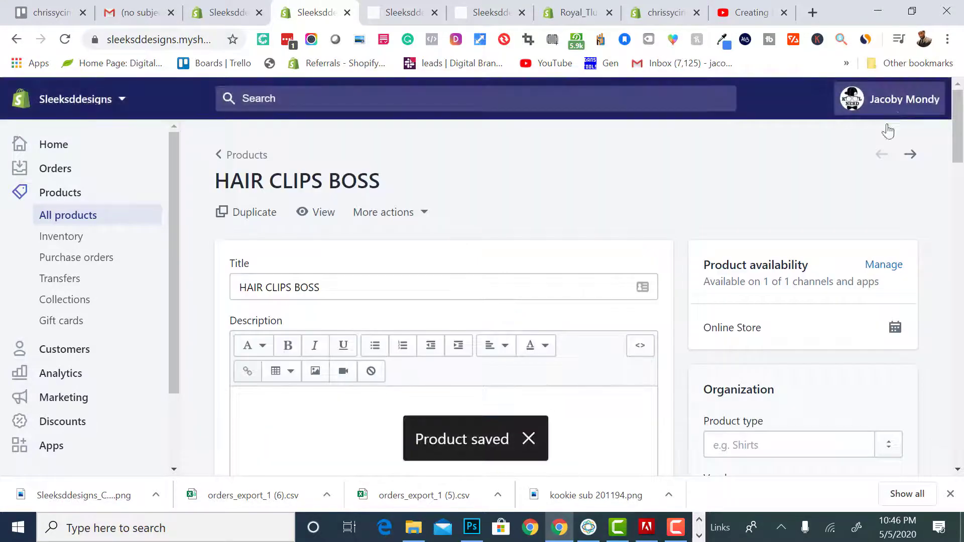
# Open the Sale Items collection, browse the products available for it, and close the product picker without changes.
pyautogui.click(84, 299)
pyautogui.scroll(-3, 267, 318)
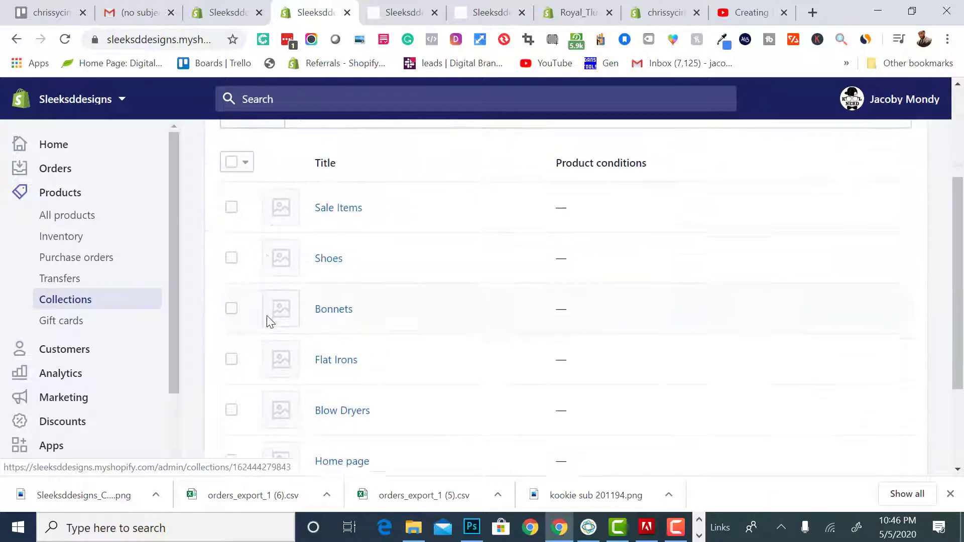
pyautogui.click(324, 217)
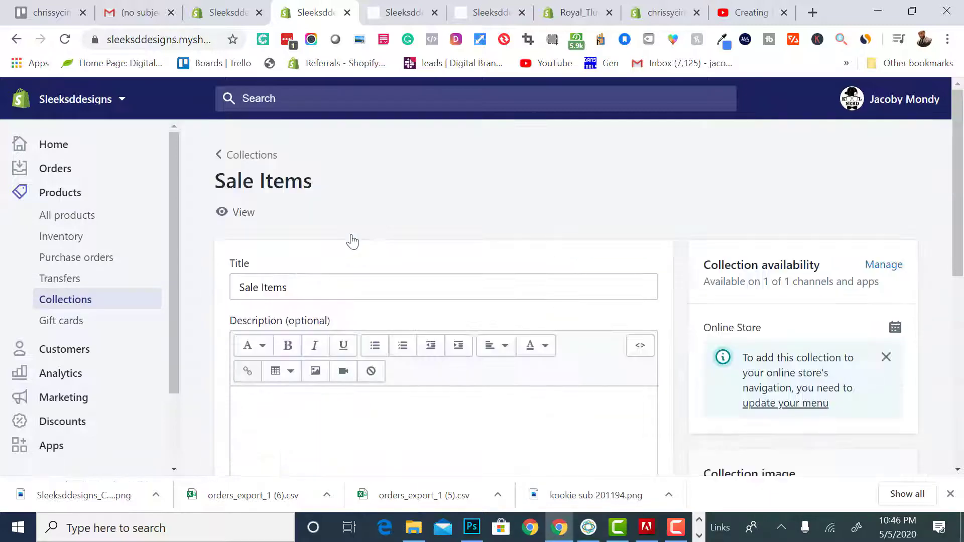
pyautogui.scroll(-4, 412, 296)
pyautogui.scroll(-1, 426, 320)
pyautogui.click(465, 332)
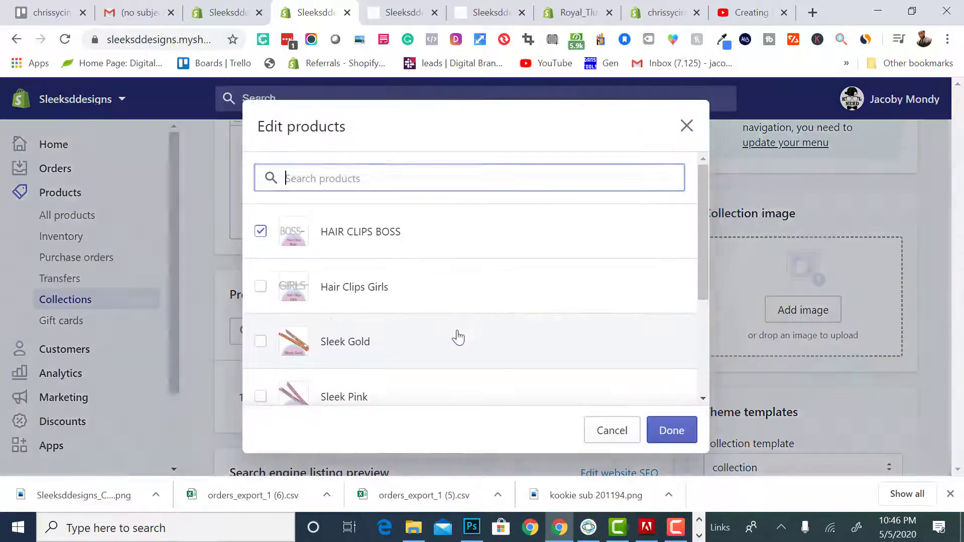
pyautogui.scroll(-1, 347, 341)
pyautogui.scroll(-1, 347, 342)
pyautogui.scroll(3, 347, 341)
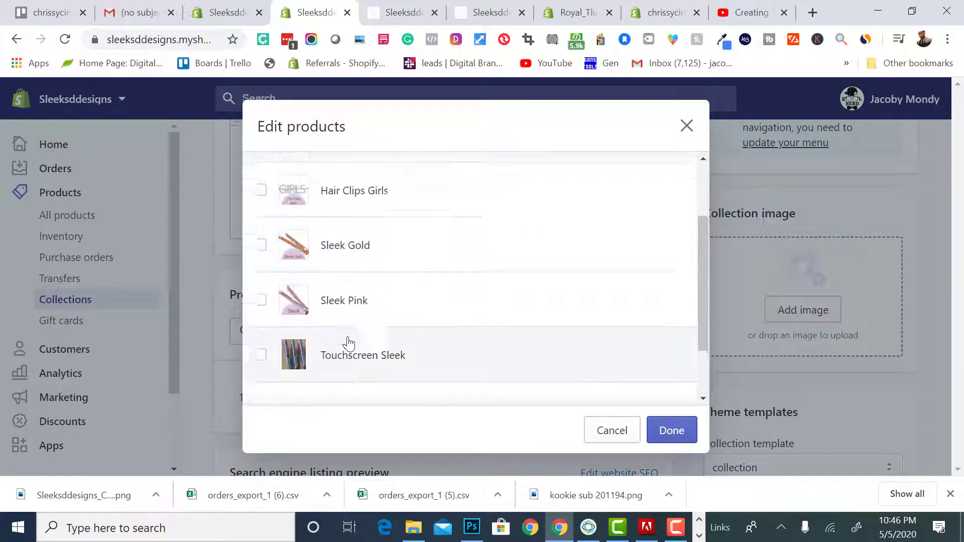
pyautogui.click(612, 429)
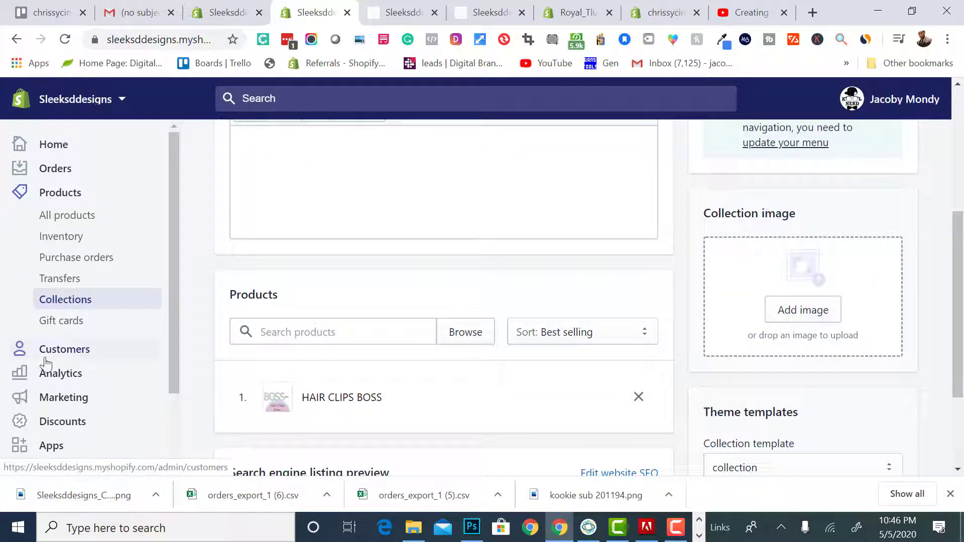
# Leave the collection and return to the online store's Navigation settings to check the Main menu's items again.
pyautogui.click(86, 302)
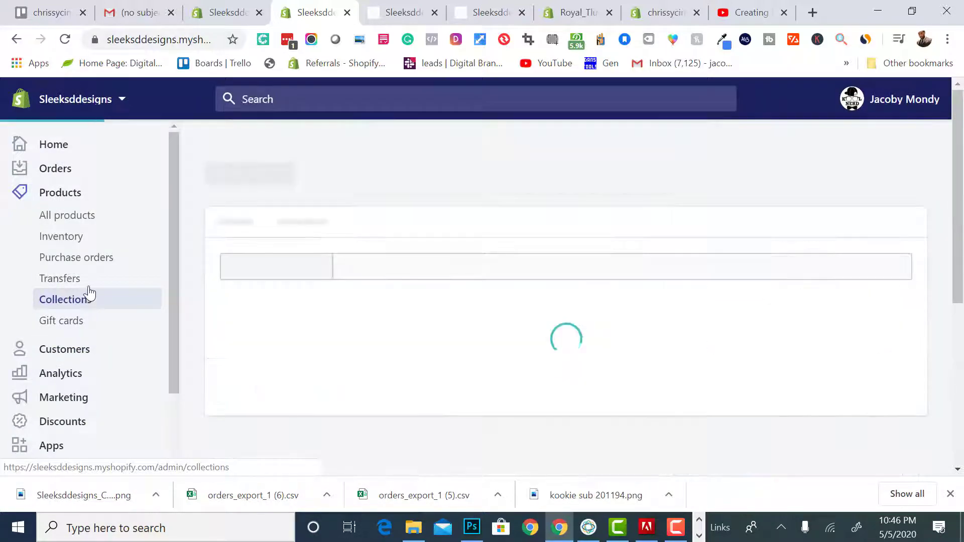
pyautogui.scroll(-2, 88, 347)
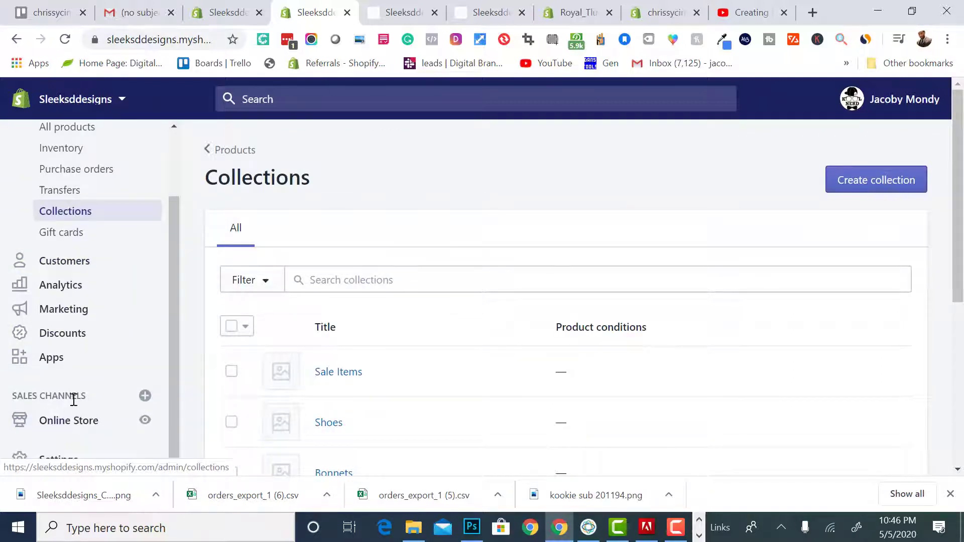
pyautogui.click(80, 414)
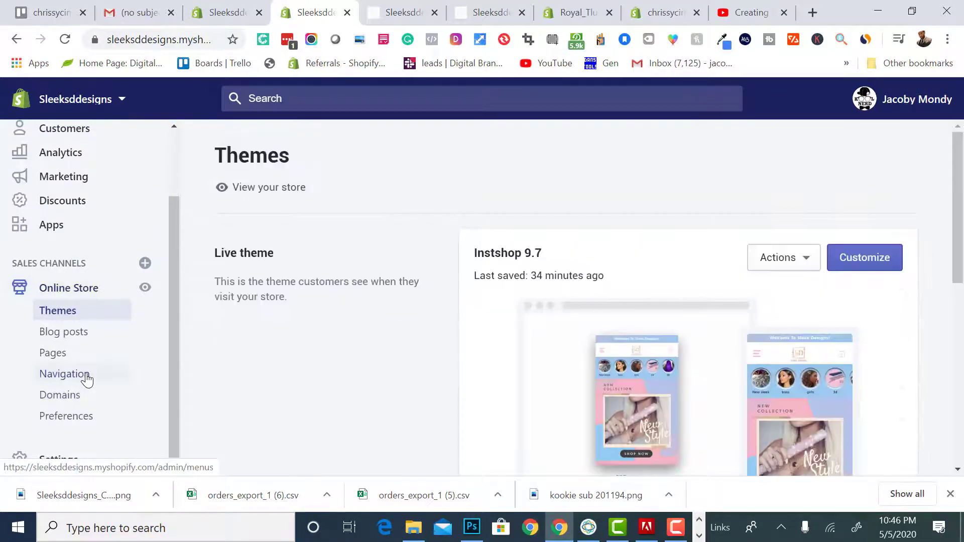
pyautogui.click(86, 377)
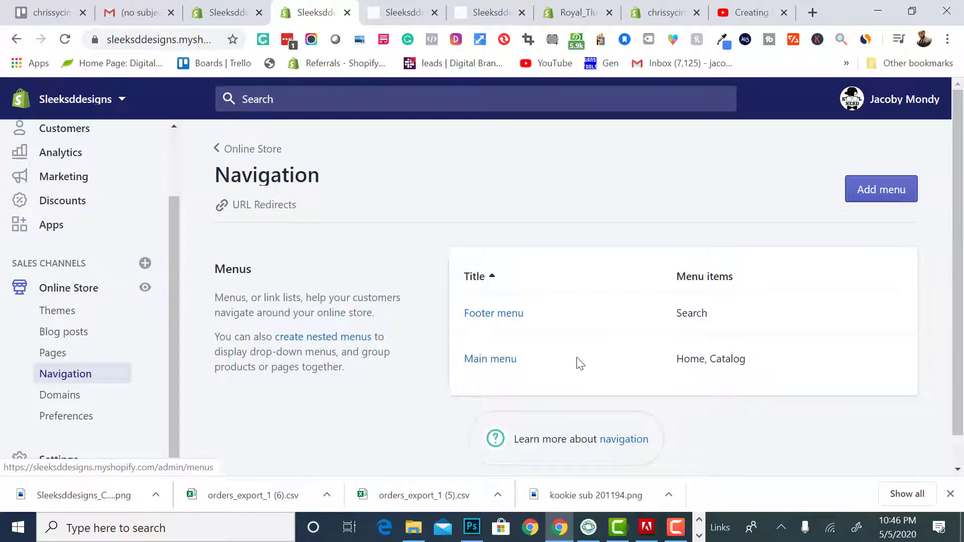
pyautogui.moveTo(675, 353); pyautogui.dragTo(702, 358)
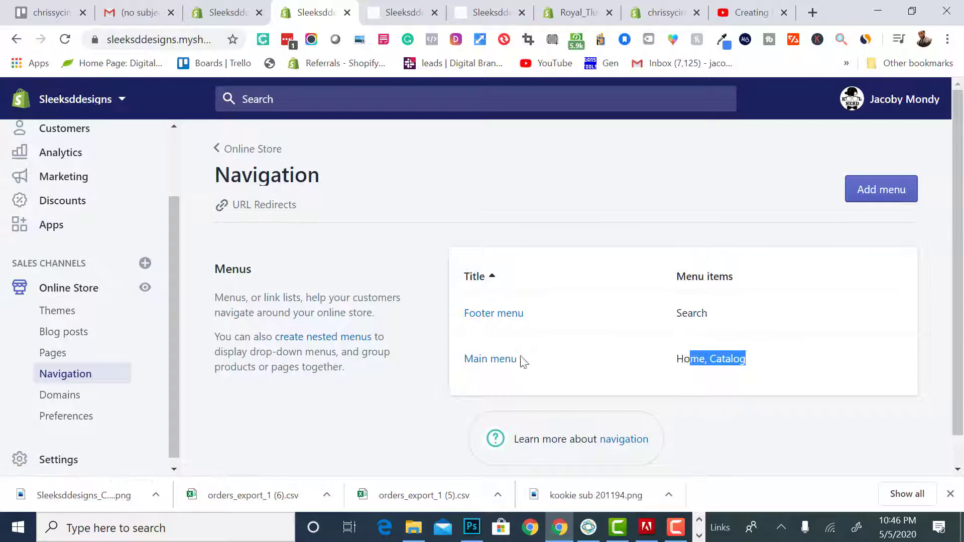
# Open the Main menu and compare its items with the links in the storefront's slide-out menu.
pyautogui.click(502, 360)
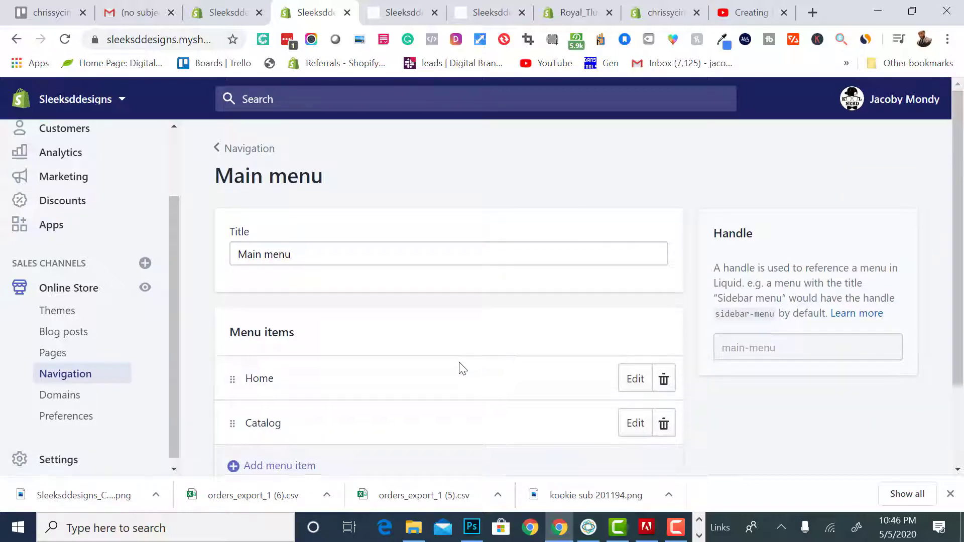
pyautogui.scroll(-2, 463, 370)
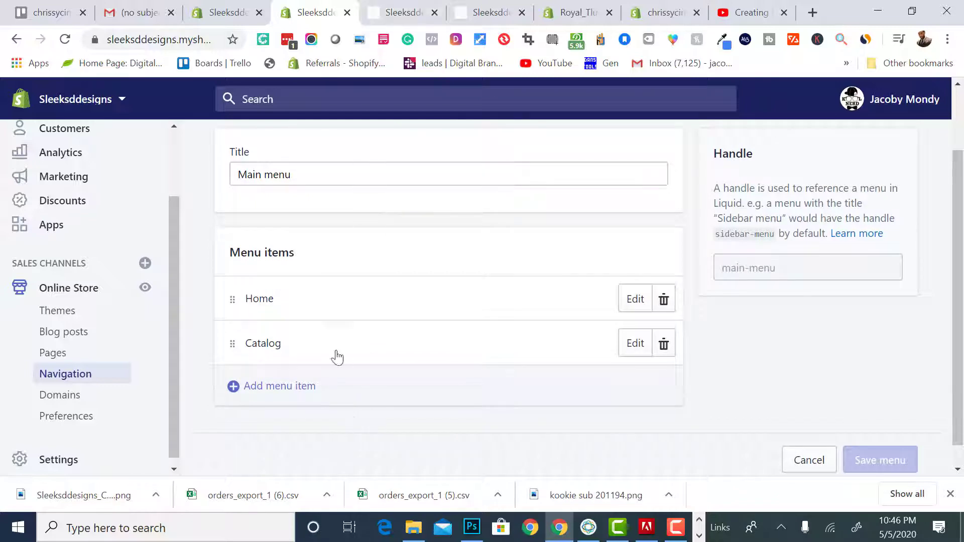
pyautogui.click(402, 7)
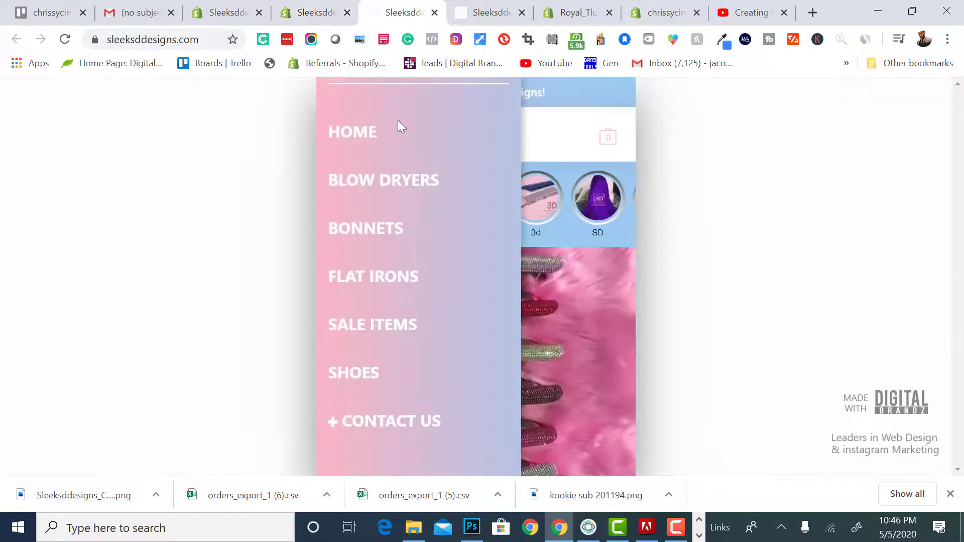
pyautogui.click(352, 7)
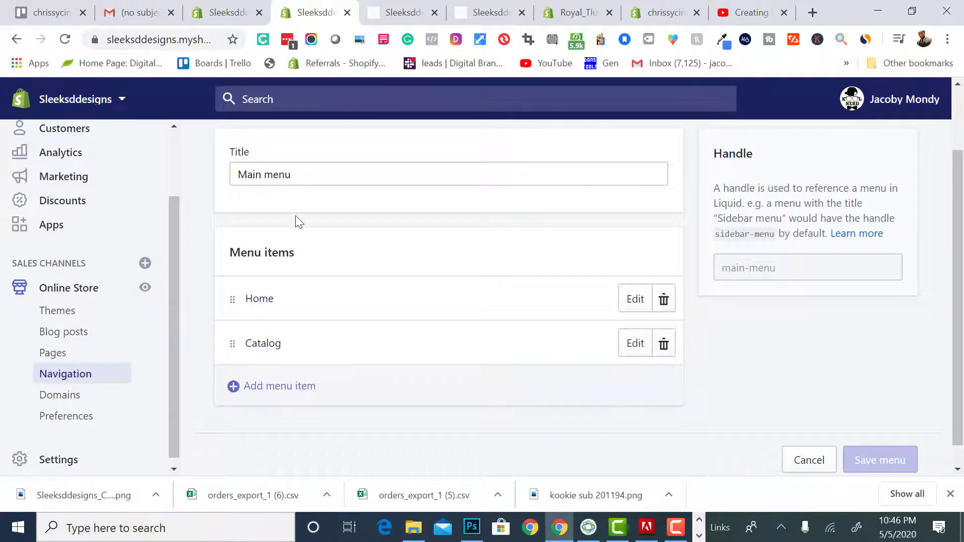
pyautogui.click(379, 10)
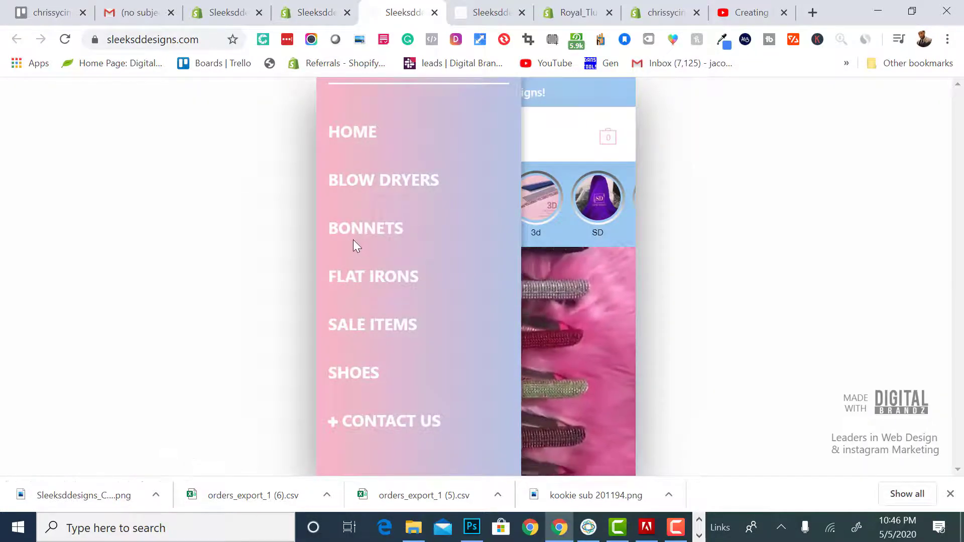
pyautogui.click(311, 20)
pyautogui.click(392, 20)
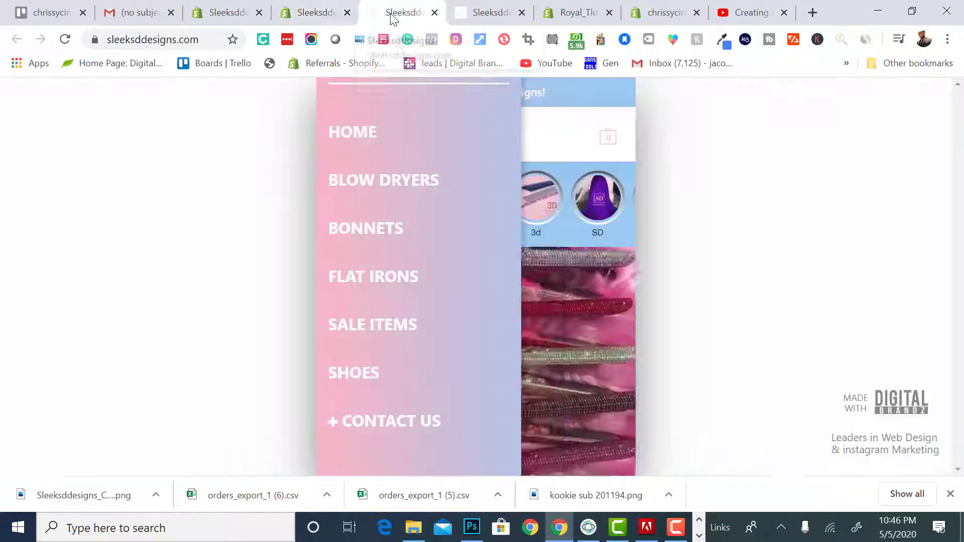
pyautogui.click(313, 20)
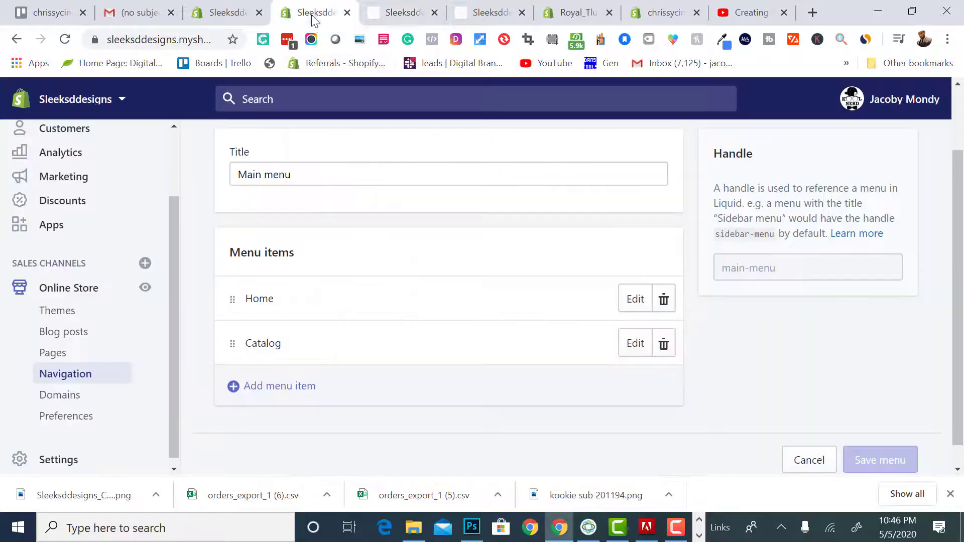
# Open the live Instshop 9.7 theme for customizing, expand the preview's menu, and open the Slide Out Menu section settings.
pyautogui.click(95, 285)
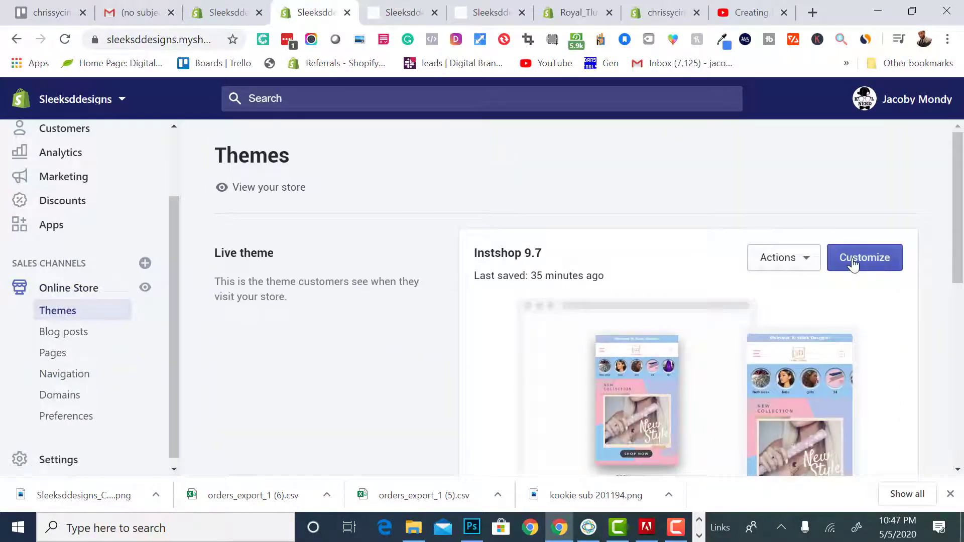
pyautogui.click(854, 263)
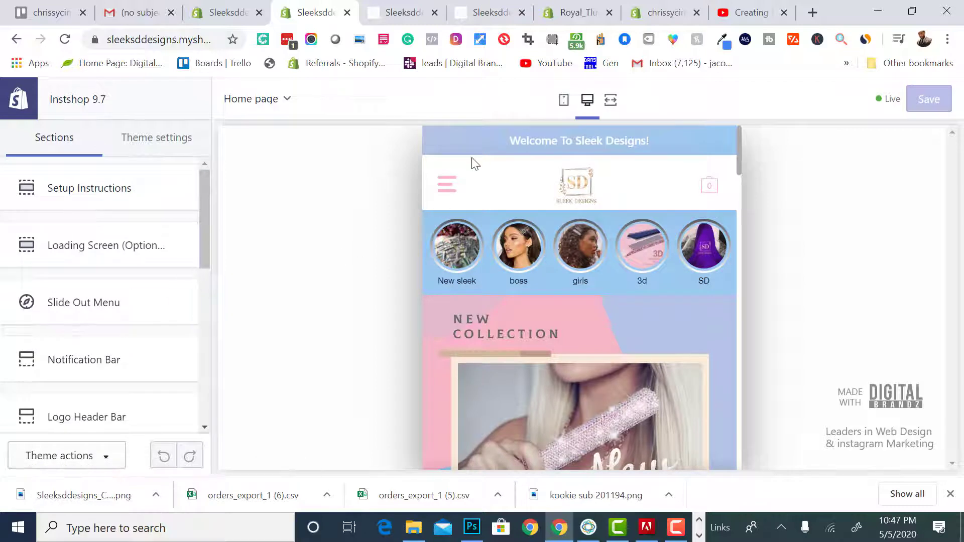
pyautogui.click(449, 181)
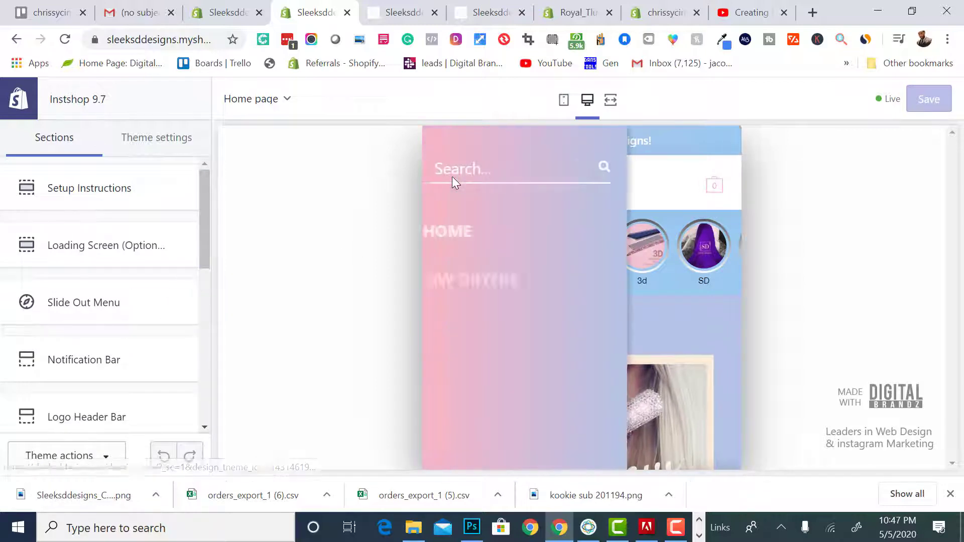
pyautogui.click(101, 306)
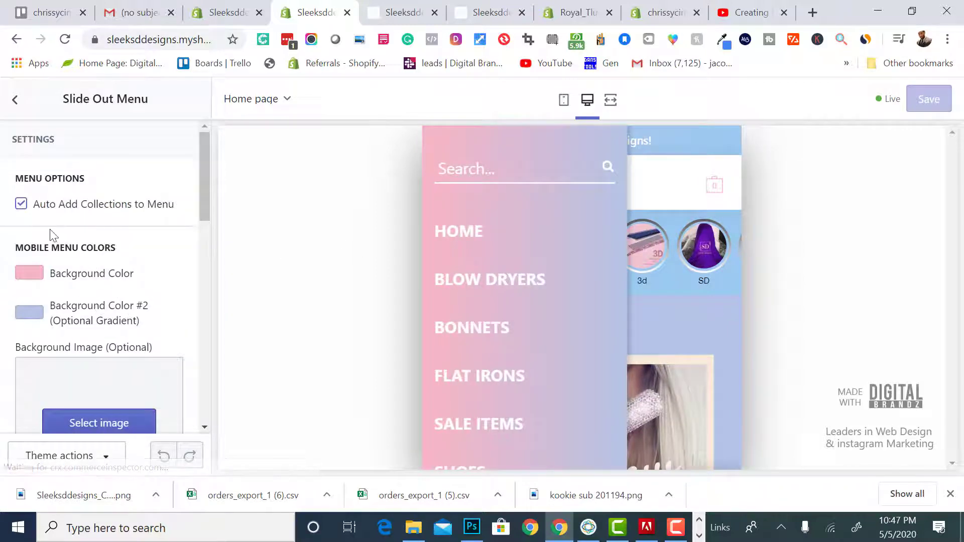
# Turn off Auto Add Collections to Menu to preview the menu without collections, and turn it back on.
pyautogui.moveTo(53, 207); pyautogui.dragTo(186, 212)
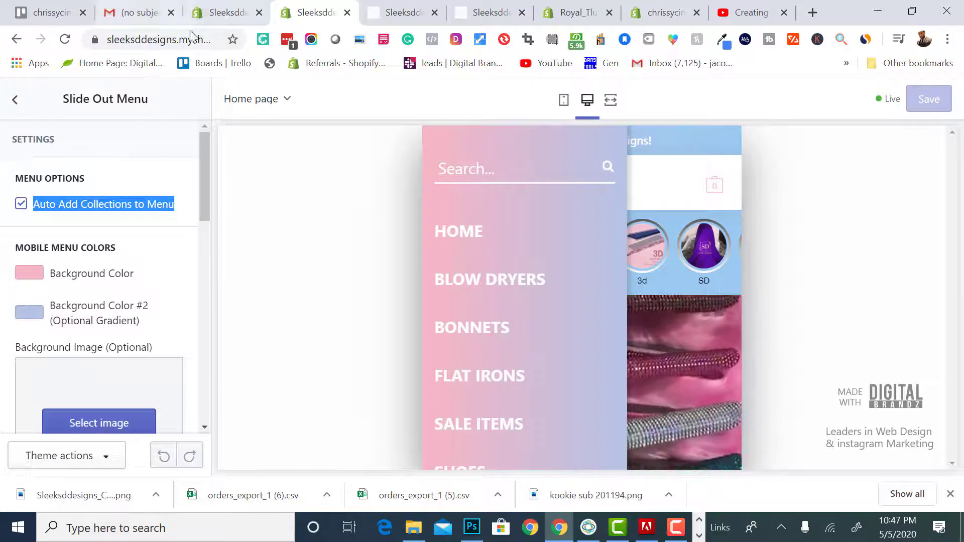
pyautogui.click(21, 206)
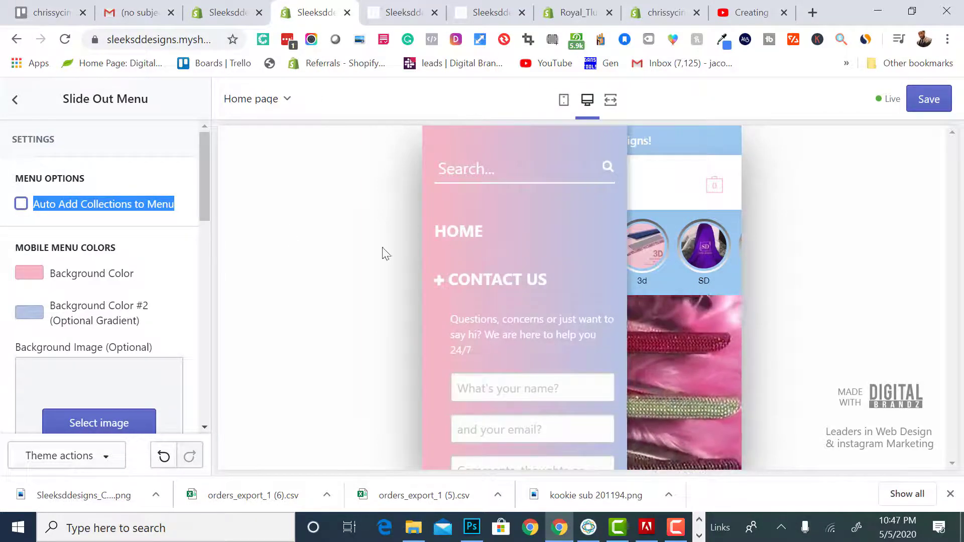
pyautogui.click(34, 206)
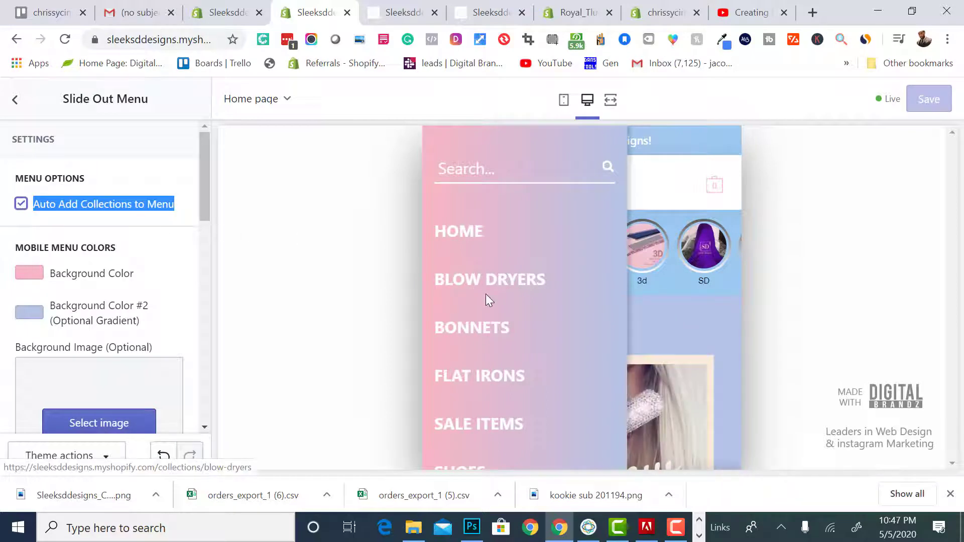
# Set the slide-out menu's link spacing to 2 and its link size to 54%.
pyautogui.scroll(-2, 161, 335)
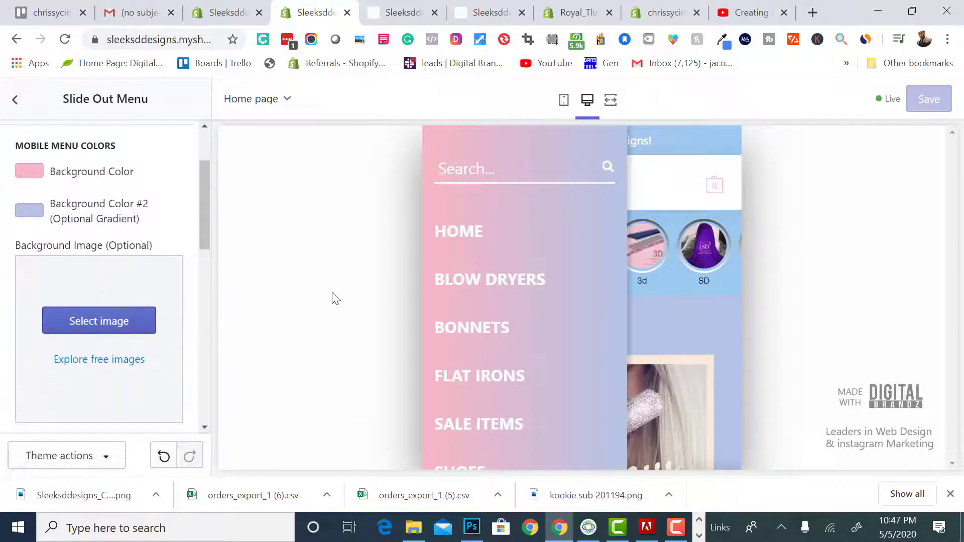
pyautogui.scroll(-2, 479, 313)
pyautogui.scroll(-5, 96, 369)
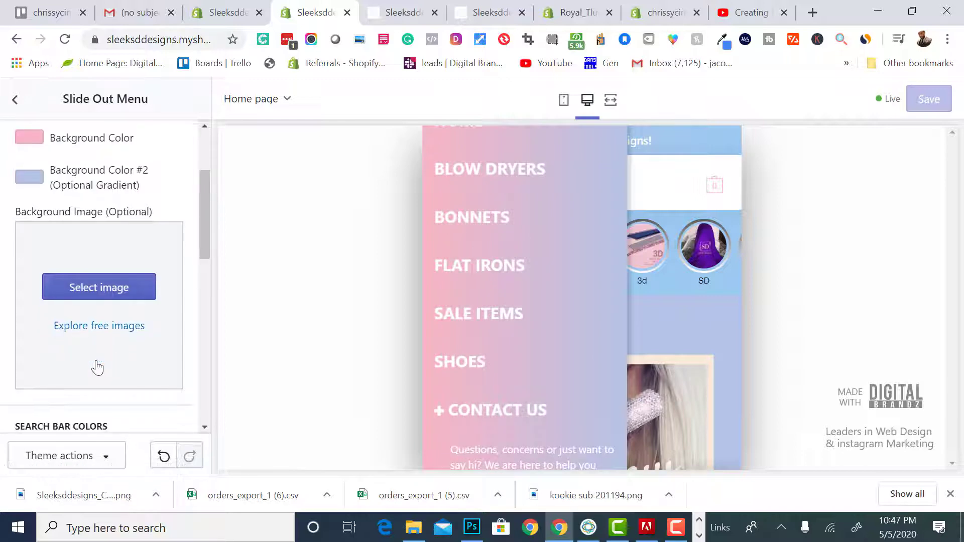
pyautogui.scroll(-1, 95, 362)
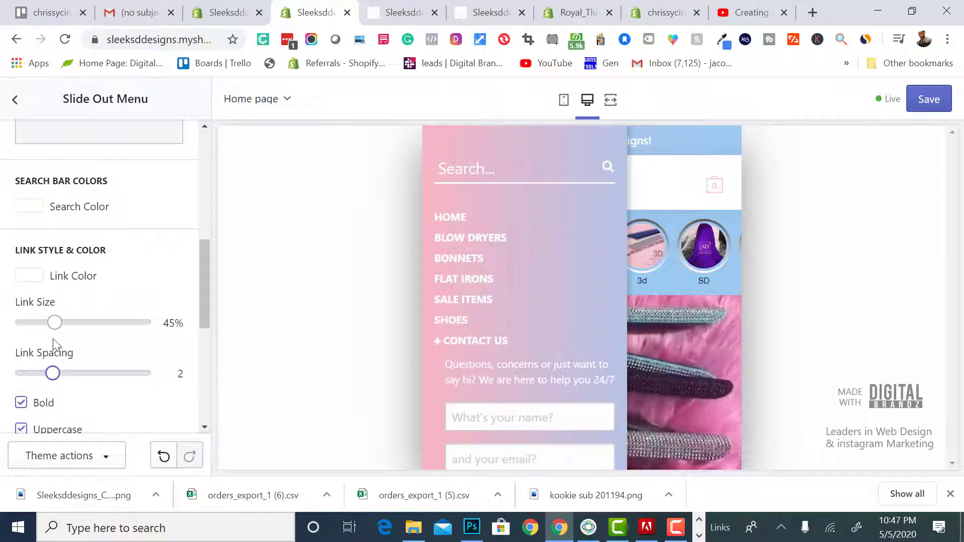
pyautogui.moveTo(53, 322); pyautogui.dragTo(58, 323)
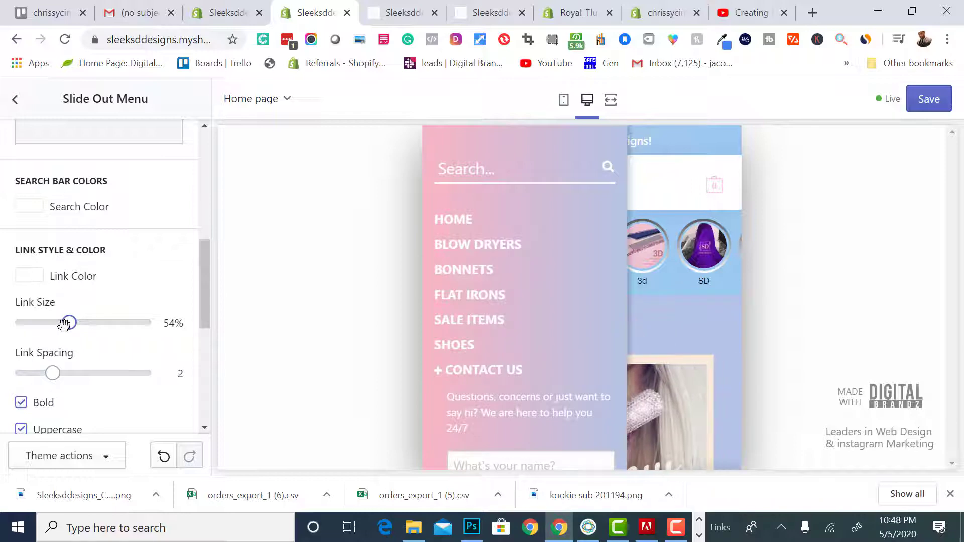
# Change the contact form's button color in the slide-out menu to the light lavender-blue swatch from the currently used colors.
pyautogui.scroll(-4, 465, 360)
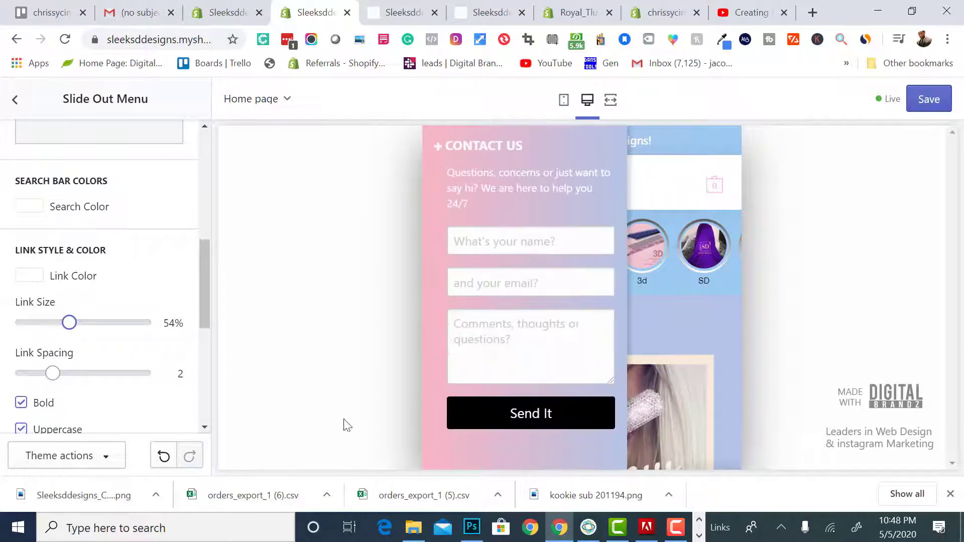
pyautogui.scroll(-2, 179, 402)
pyautogui.scroll(-5, 178, 402)
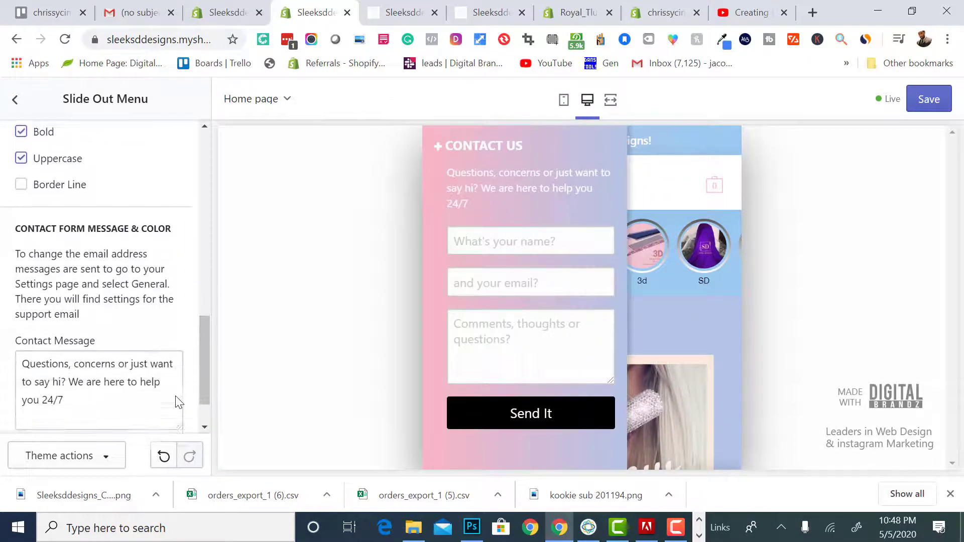
pyautogui.click(44, 397)
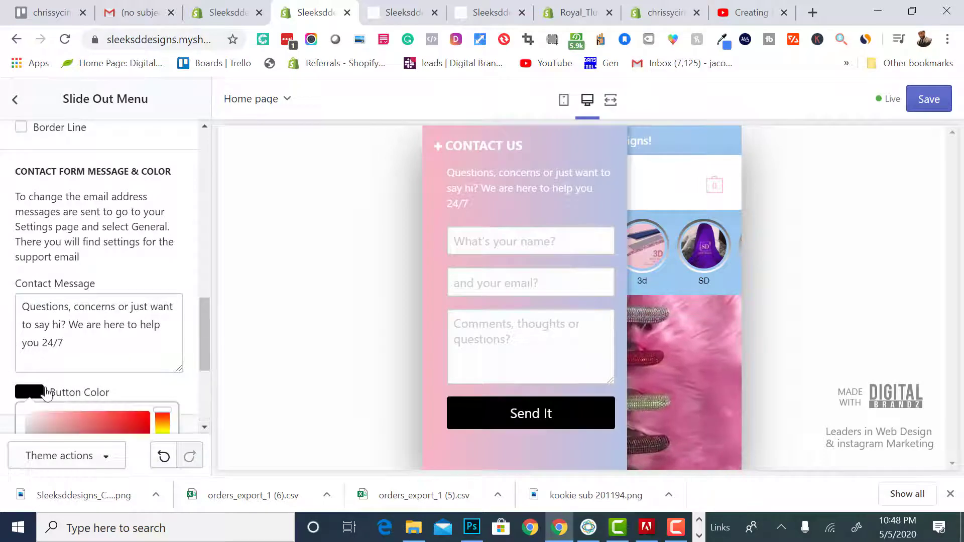
pyautogui.scroll(-4, 58, 384)
pyautogui.scroll(-1, 107, 405)
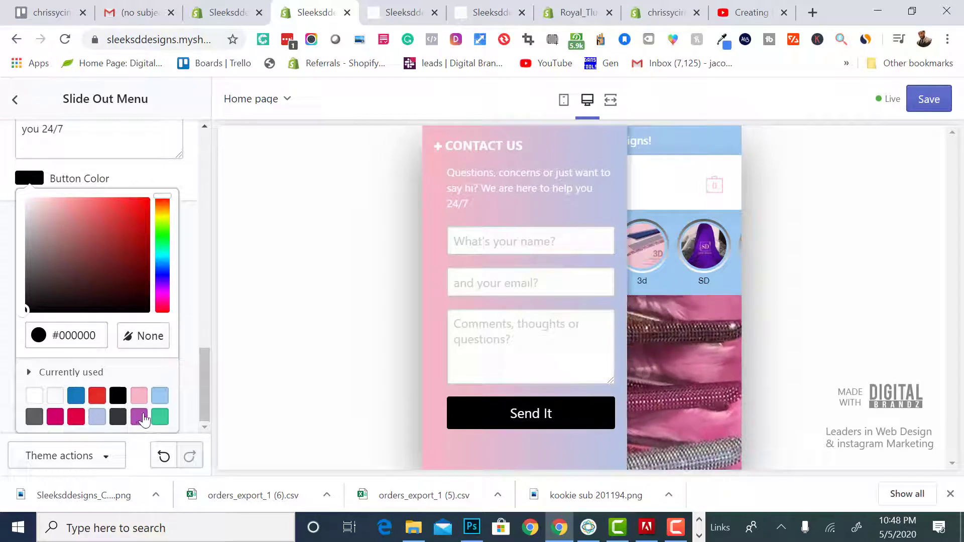
pyautogui.click(98, 417)
pyautogui.click(156, 175)
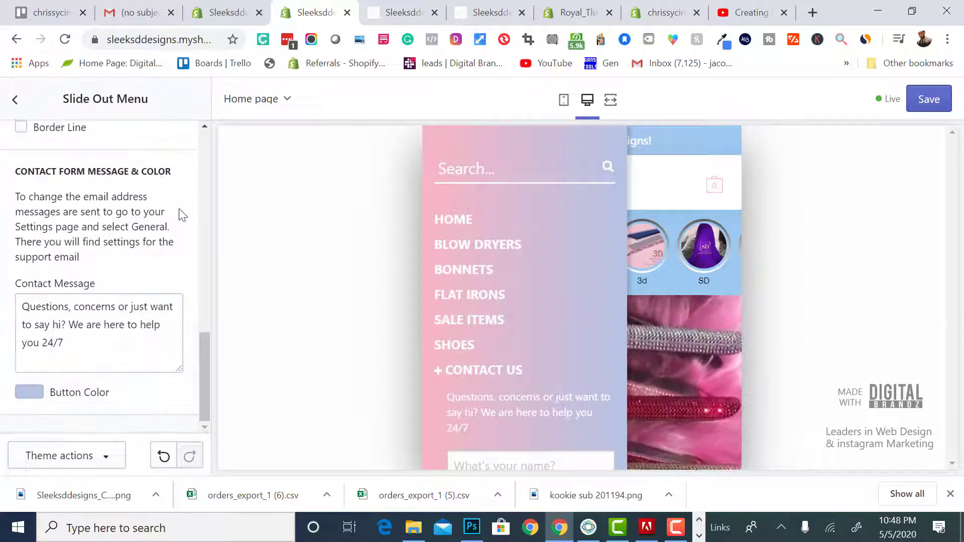
# Review the slide-out menu from its links to the contact form in the preview and save the theme changes.
pyautogui.moveTo(147, 289); pyautogui.dragTo(169, 242)
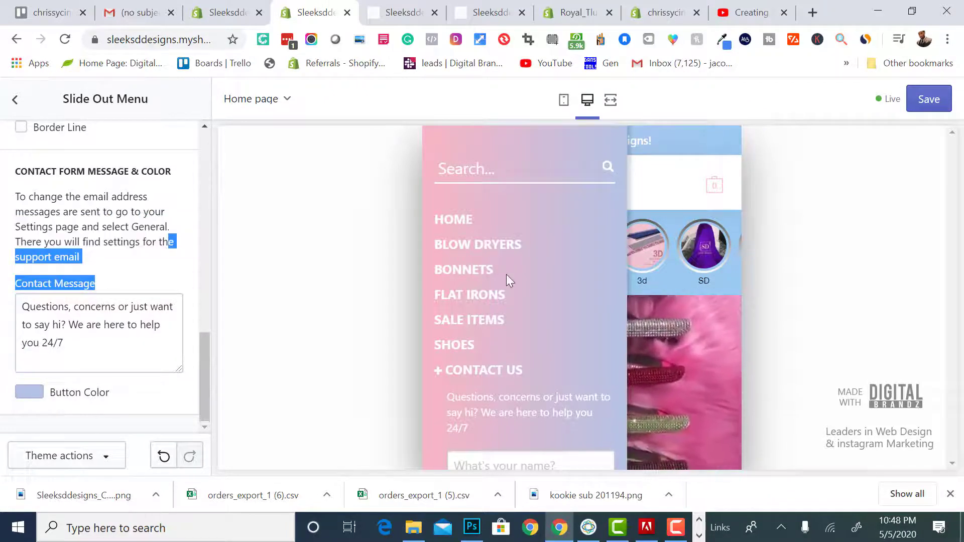
pyautogui.scroll(-5, 507, 274)
pyautogui.scroll(5, 508, 277)
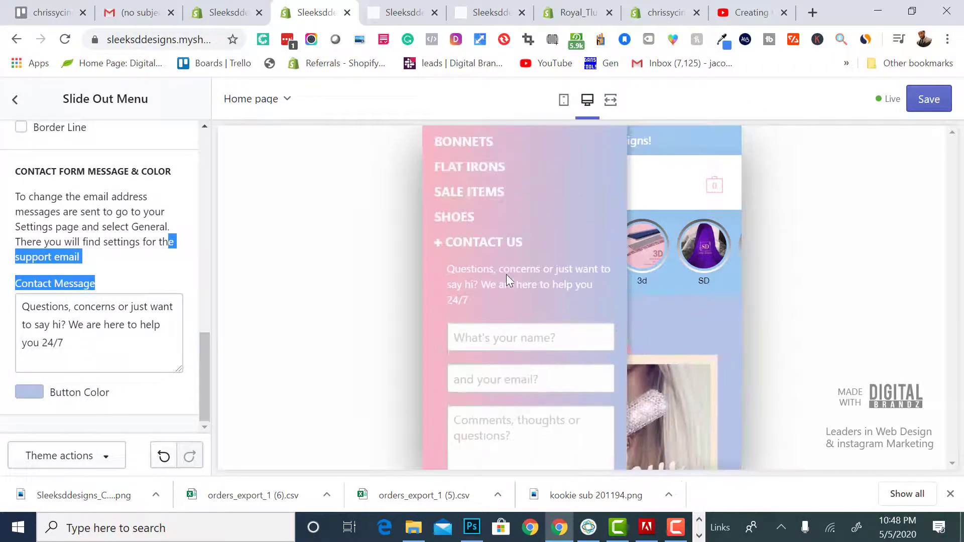
pyautogui.click(912, 107)
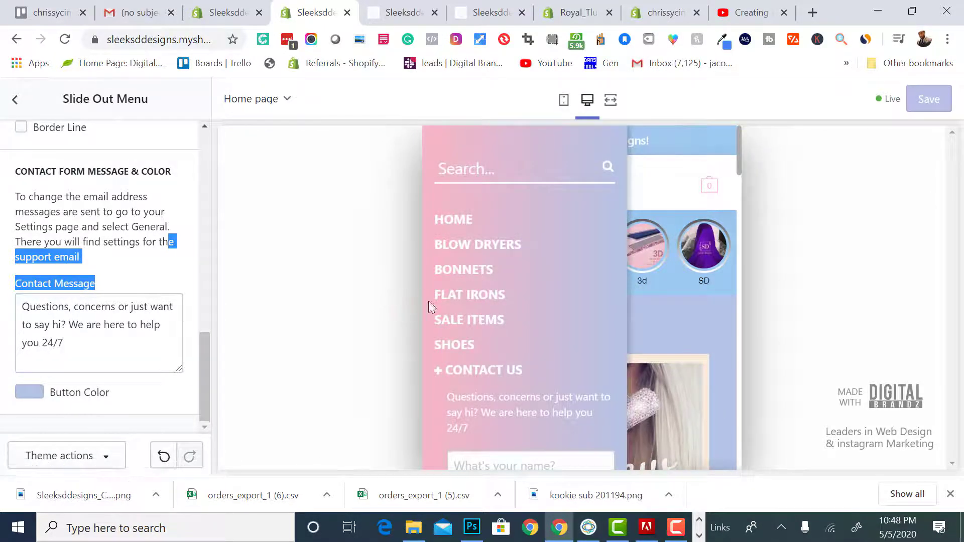
pyautogui.click(122, 242)
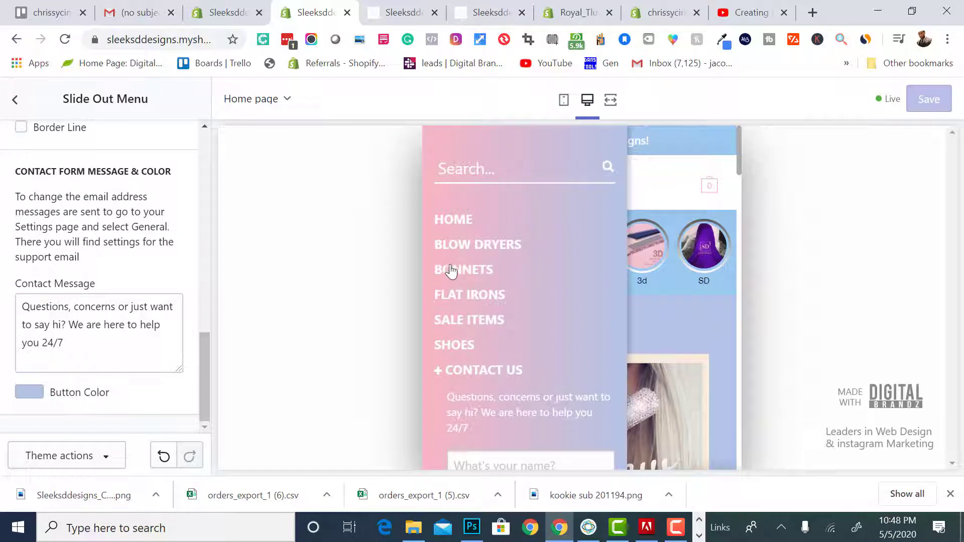
# Leave the theme editor and open the Main menu in the online store's Navigation settings.
pyautogui.scroll(4, 98, 213)
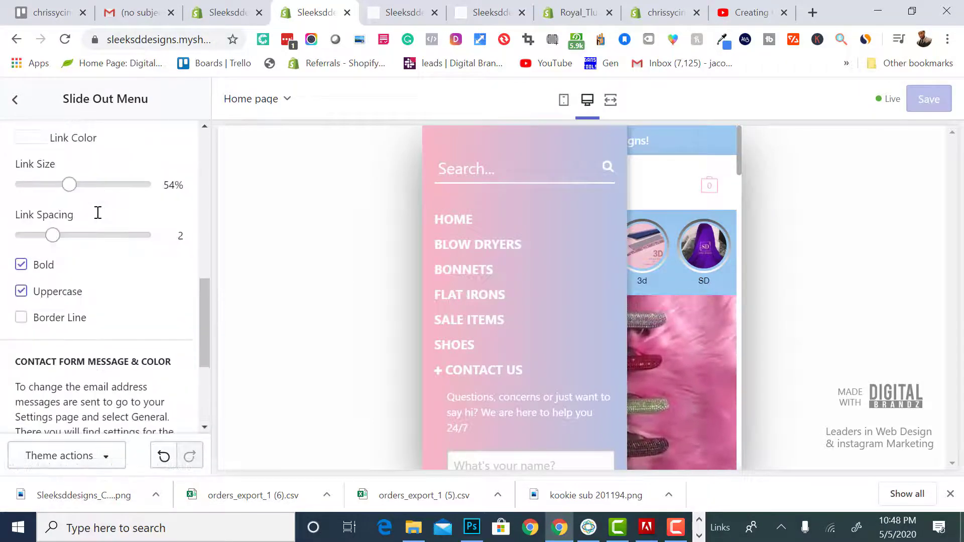
pyautogui.scroll(5, 98, 211)
pyautogui.click(18, 103)
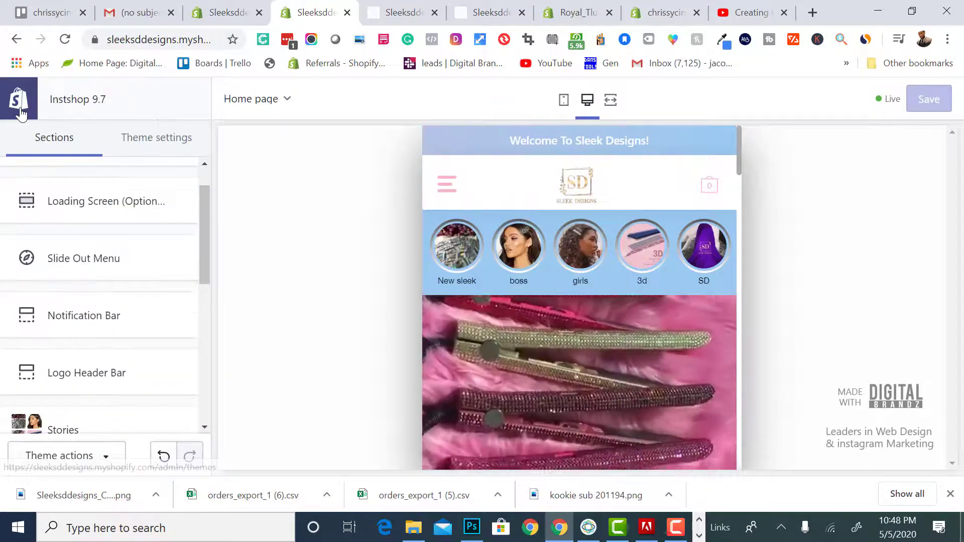
pyautogui.click(20, 112)
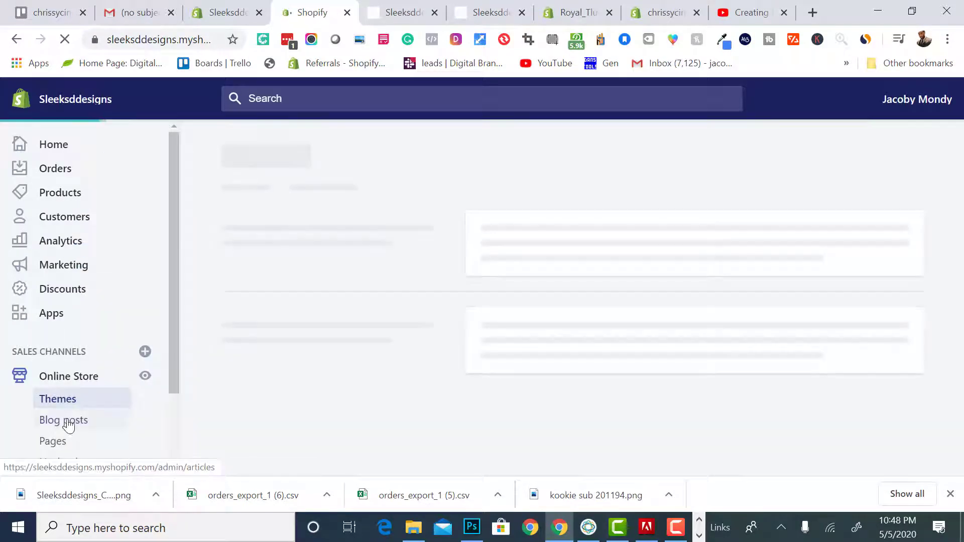
pyautogui.scroll(-2, 68, 417)
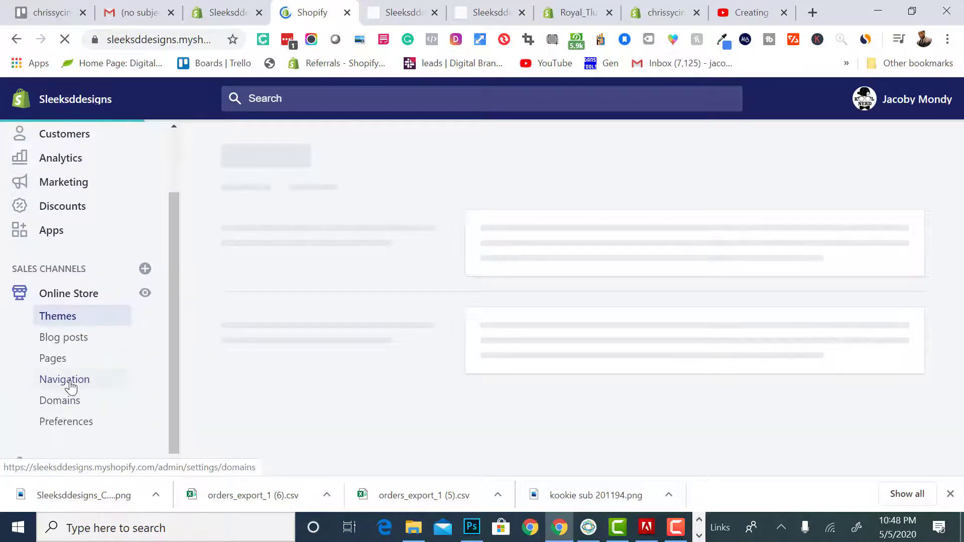
pyautogui.click(71, 385)
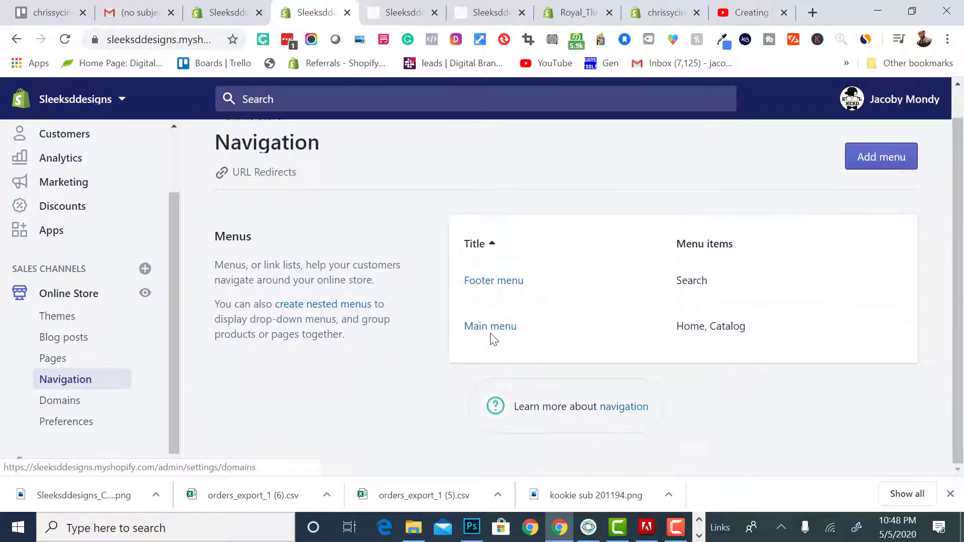
pyautogui.click(485, 328)
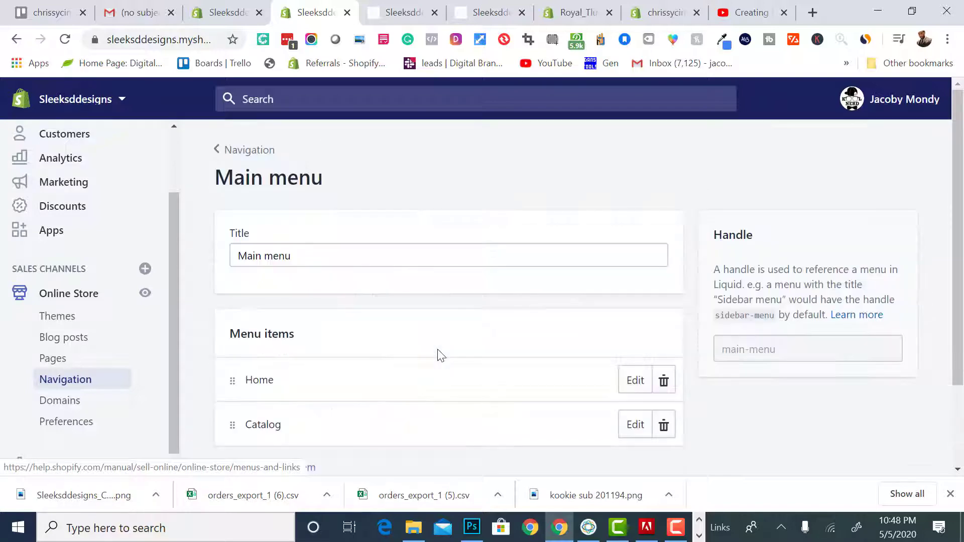
# Add a menu item named Blow Dryers to the Main menu, linked to the Blow Dryers collection without tag filters.
pyautogui.scroll(-2, 439, 356)
pyautogui.click(326, 370)
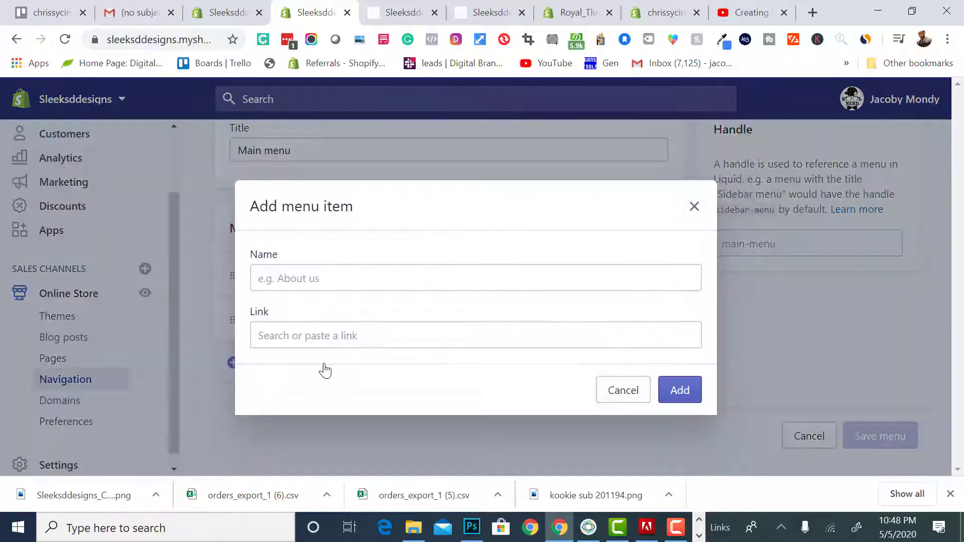
pyautogui.click(371, 337)
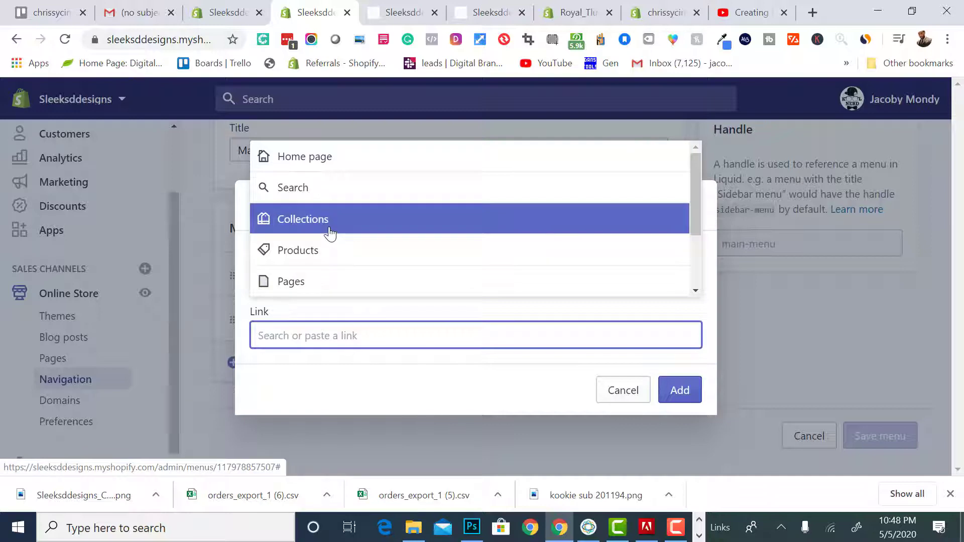
pyautogui.scroll(-2, 318, 282)
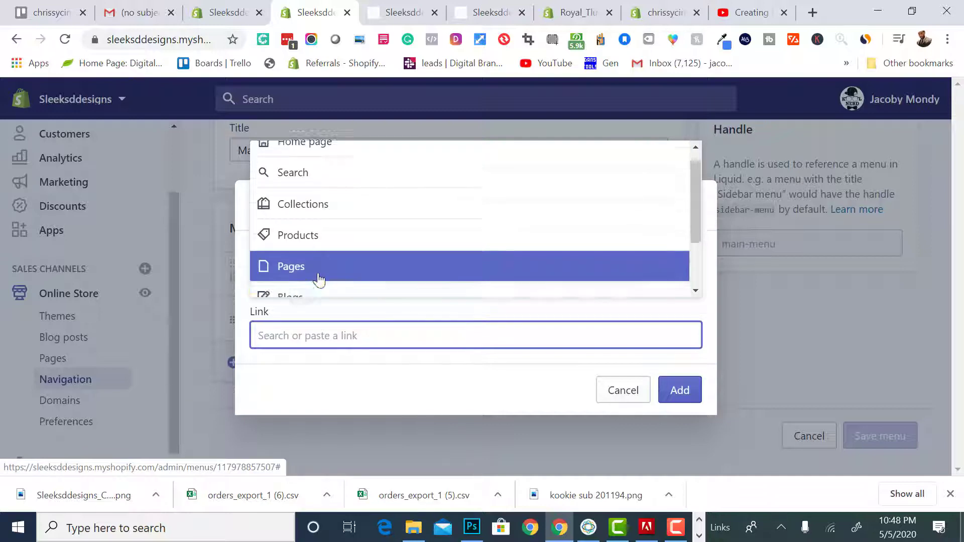
pyautogui.scroll(2, 318, 281)
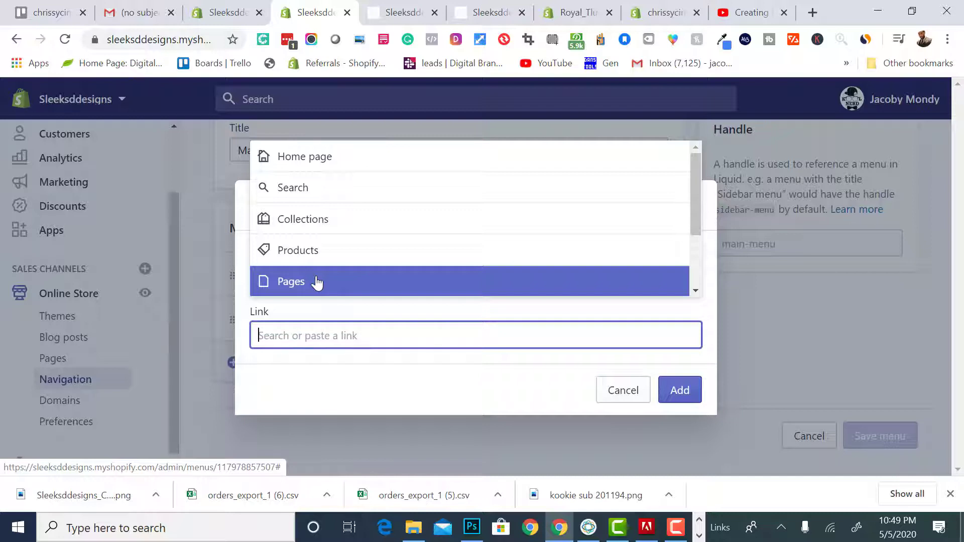
pyautogui.click(318, 231)
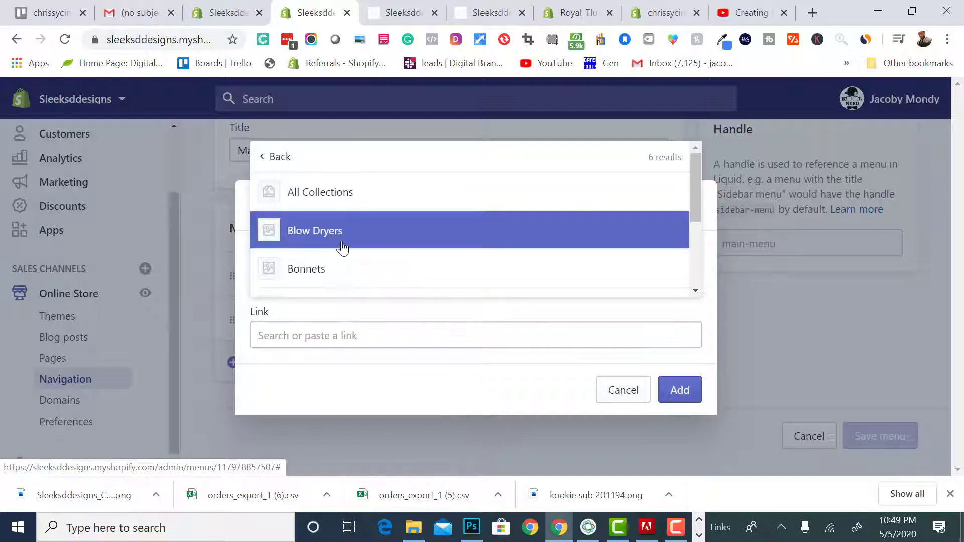
pyautogui.click(342, 247)
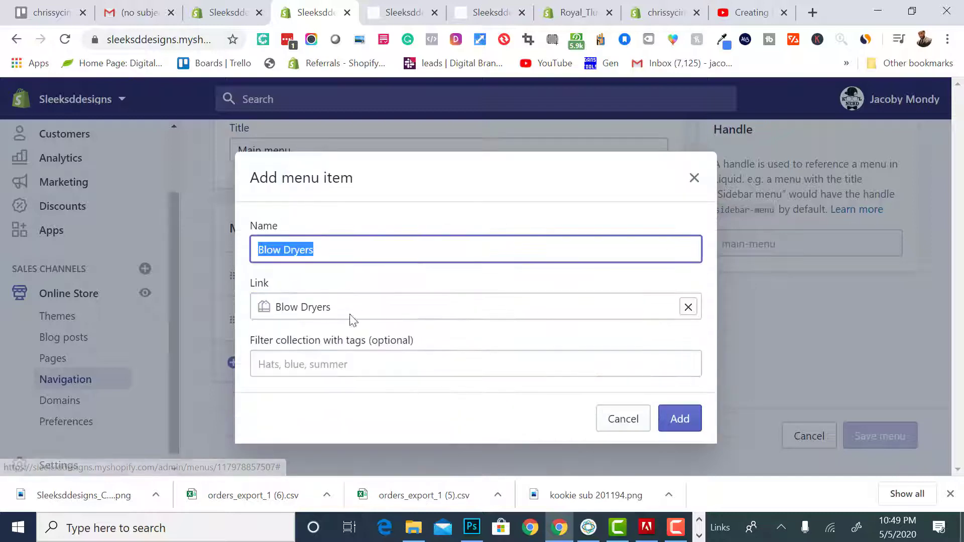
pyautogui.click(673, 423)
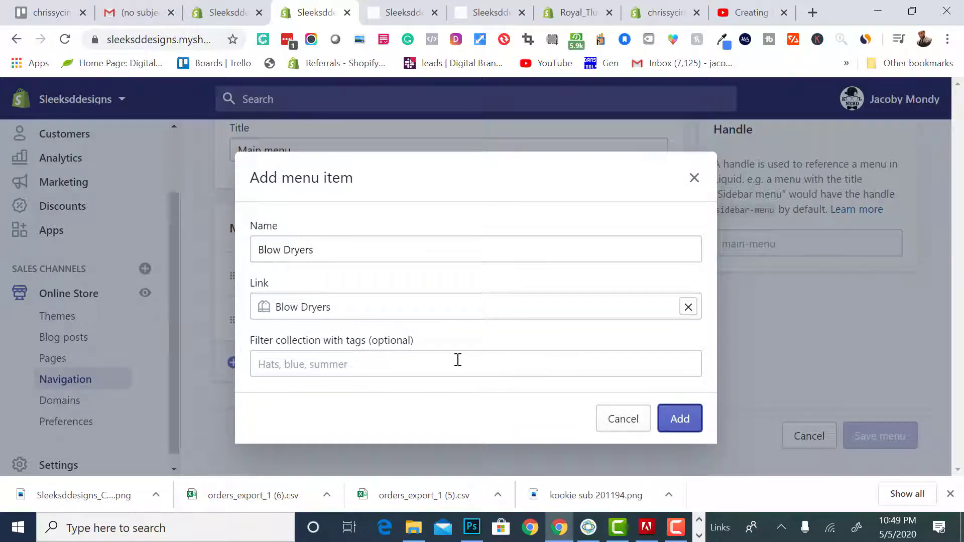
pyautogui.moveTo(424, 351); pyautogui.dragTo(377, 344)
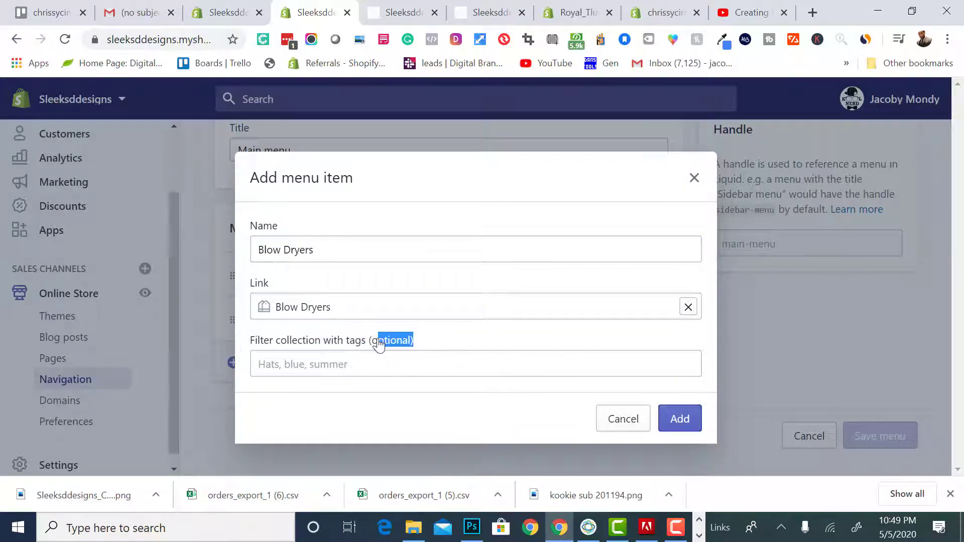
pyautogui.click(668, 409)
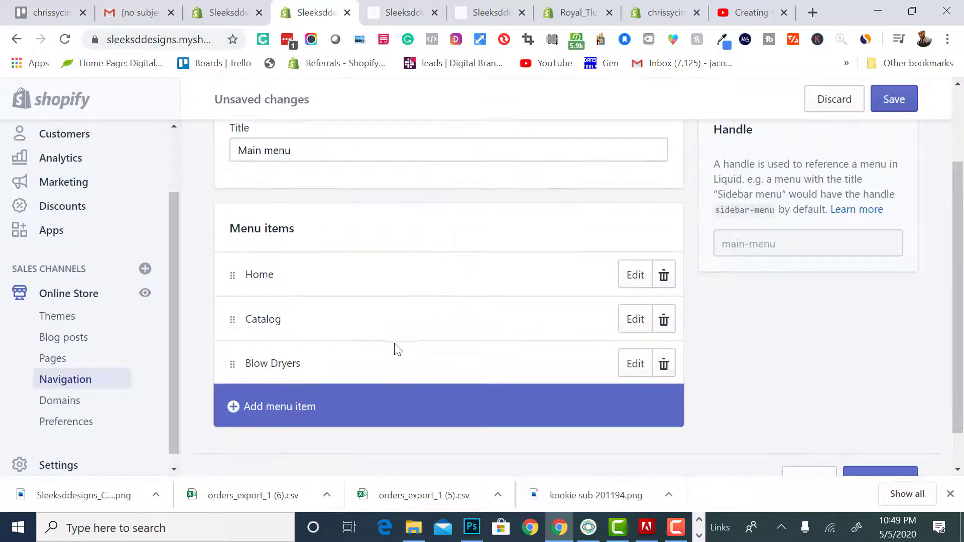
# Add a Bonnets menu item to the Main menu, linked to the Bonnets collection.
pyautogui.click(312, 407)
pyautogui.click(311, 333)
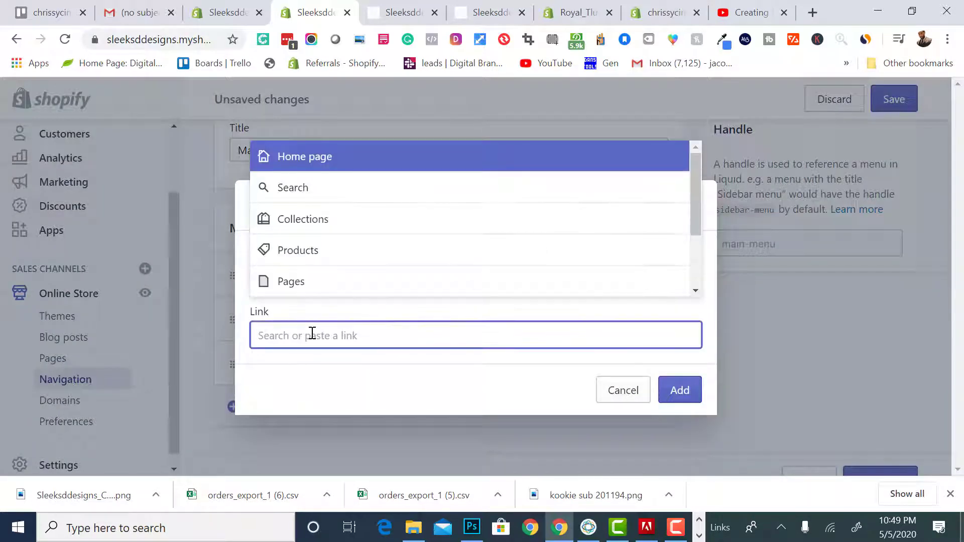
pyautogui.click(320, 233)
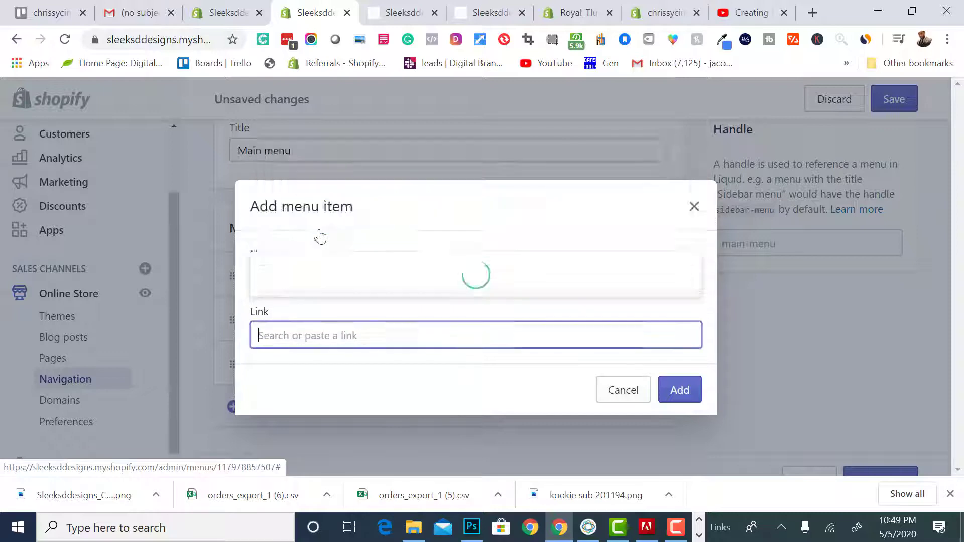
pyautogui.click(348, 272)
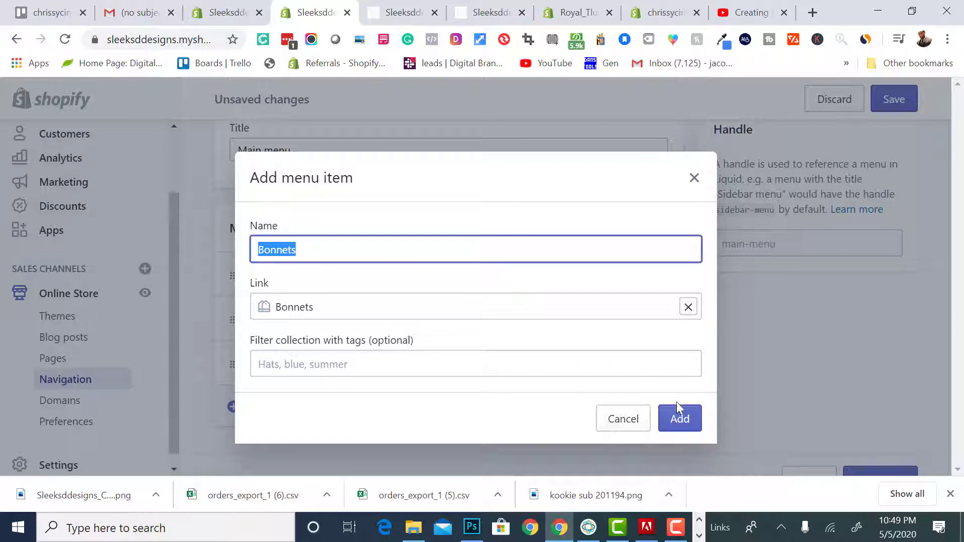
pyautogui.click(678, 417)
# Add a menu item linked to the Flat Irons collection, replacing the placeholder name ddkdnd with Flat Irons.
pyautogui.click(324, 451)
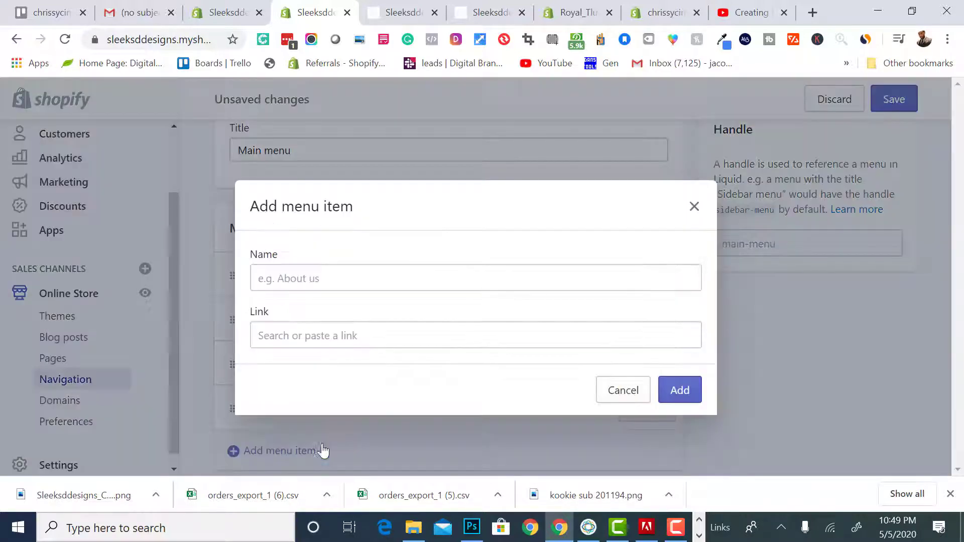
pyautogui.click(302, 288)
pyautogui.write('ddkdnd')
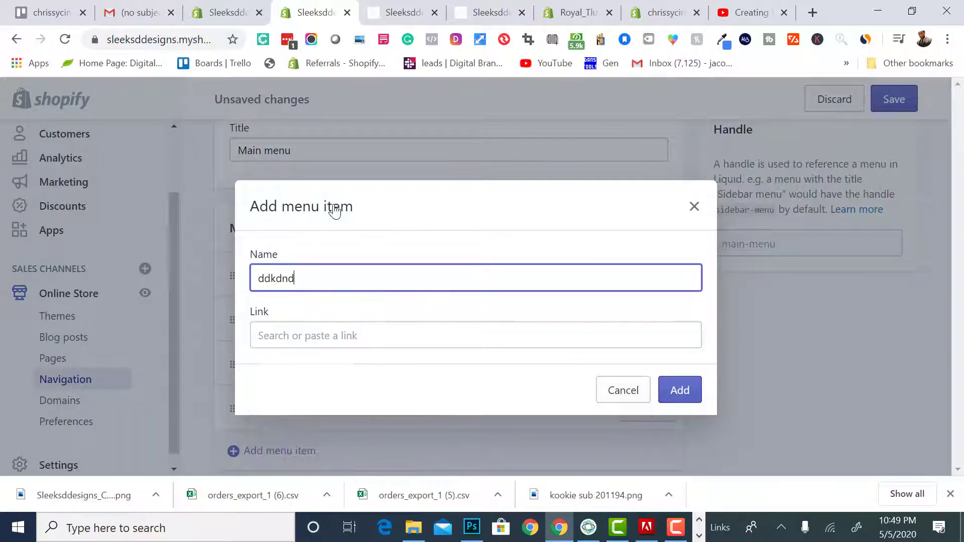
pyautogui.click(328, 327)
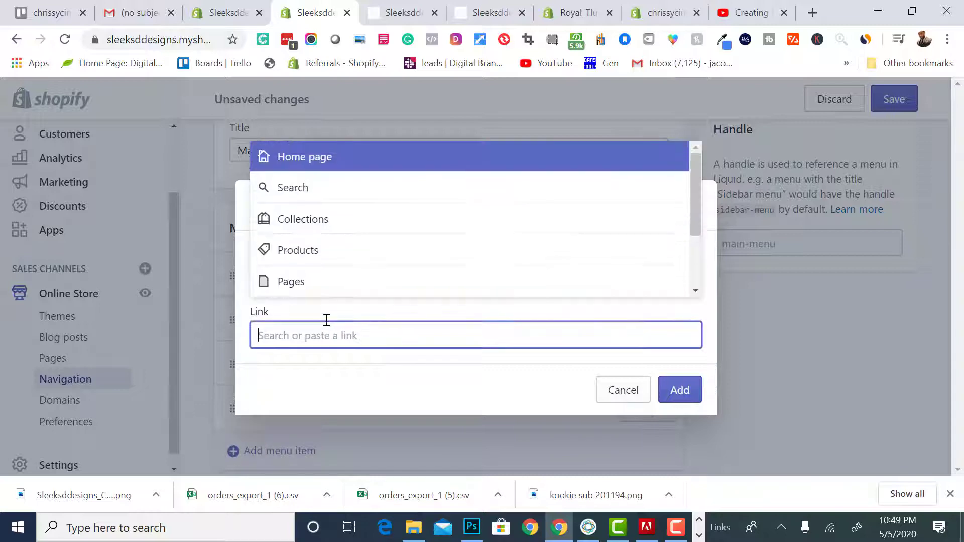
pyautogui.click(323, 224)
pyautogui.scroll(-1, 325, 277)
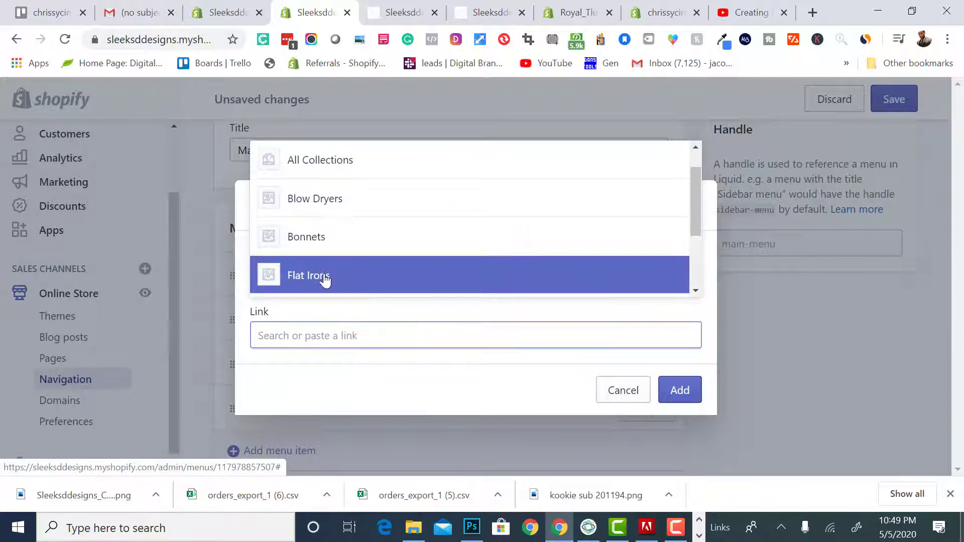
pyautogui.click(323, 277)
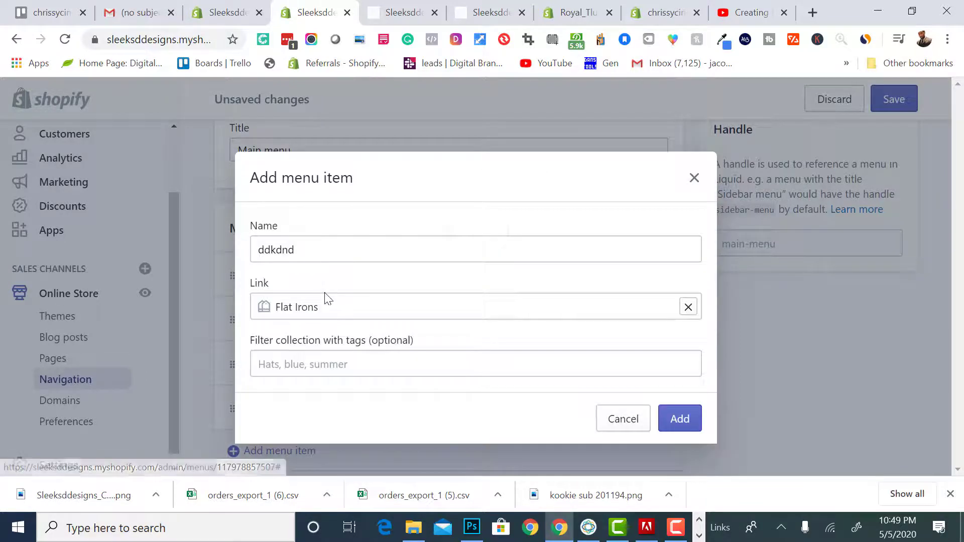
pyautogui.click(306, 250)
pyautogui.write('Flat Irons')
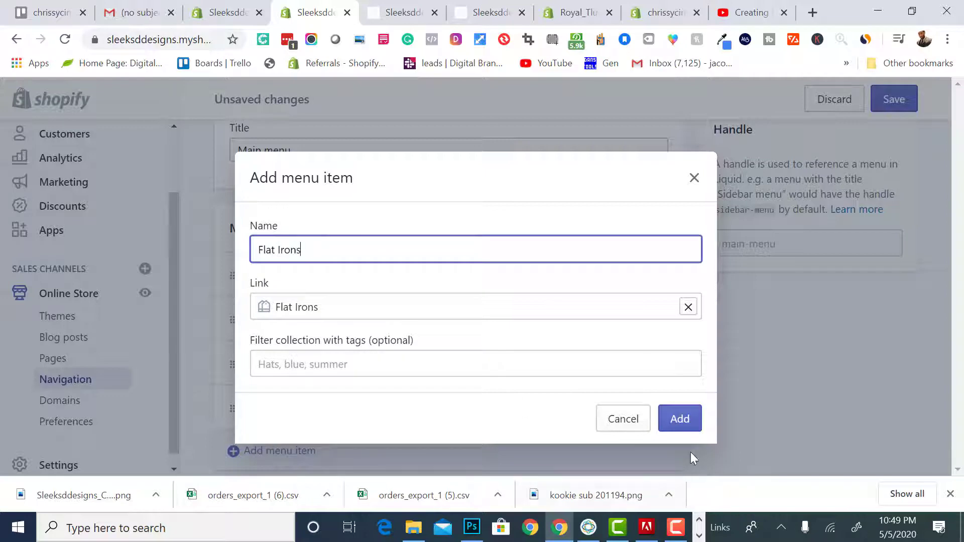
pyautogui.click(680, 419)
# Add a Sale Items menu item linked to the Sale Items collection and save the Main menu.
pyautogui.scroll(-2, 383, 435)
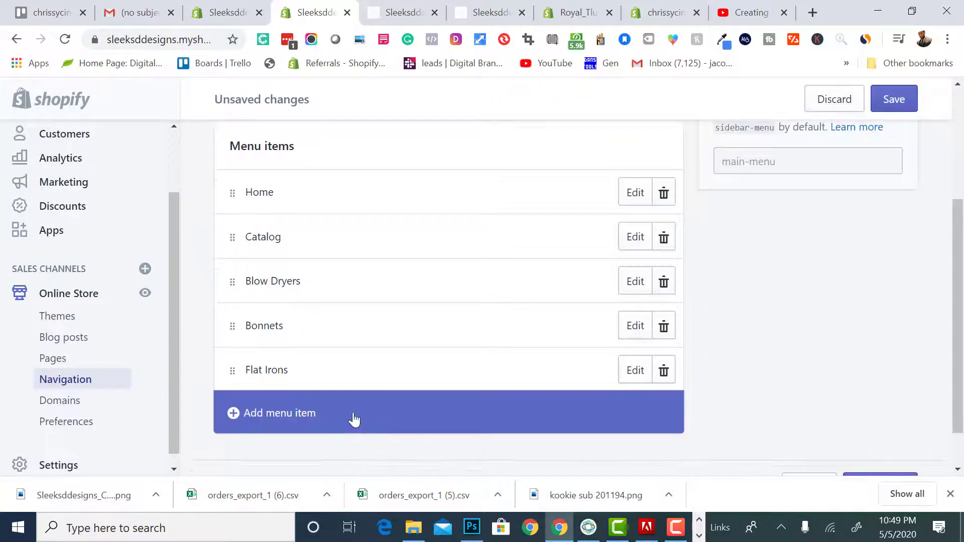
pyautogui.click(353, 420)
pyautogui.click(333, 325)
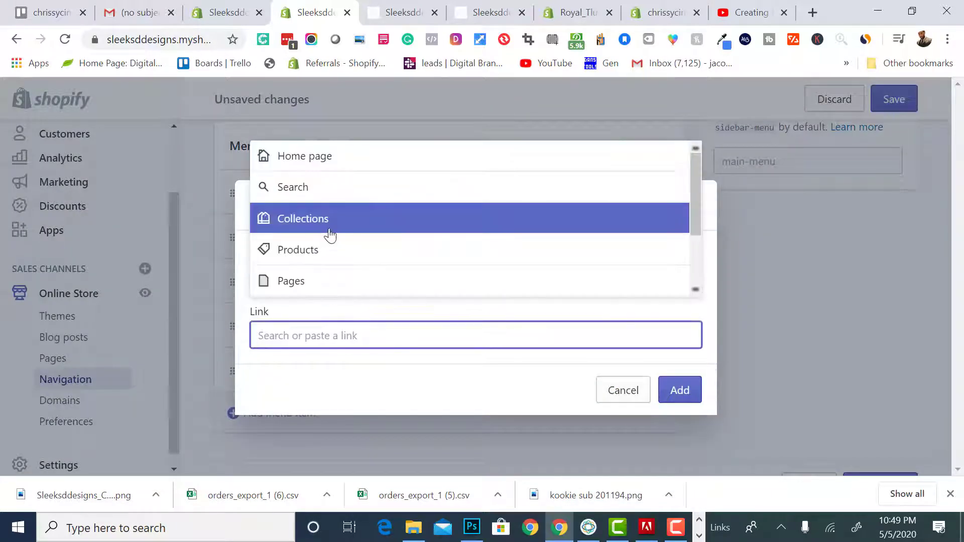
pyautogui.click(329, 226)
pyautogui.scroll(-2, 341, 276)
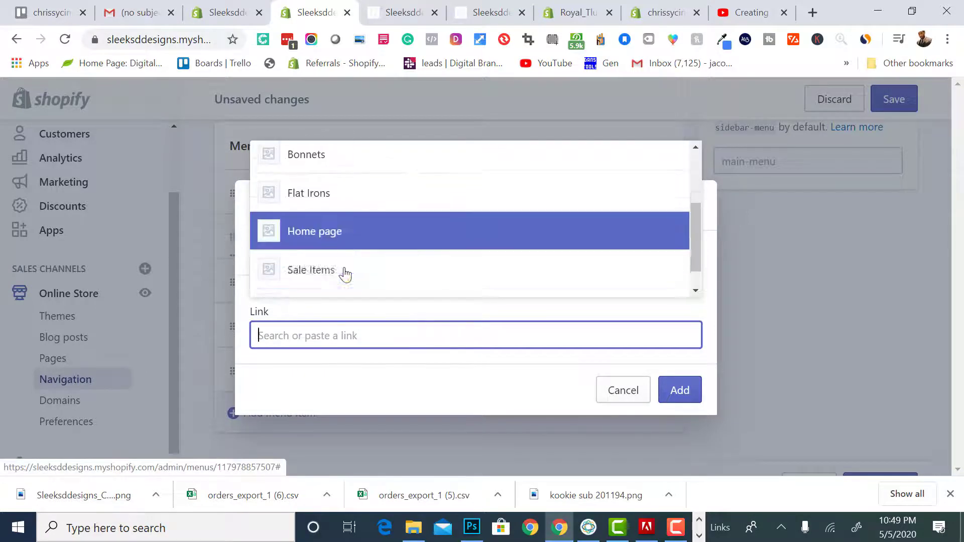
pyautogui.click(344, 273)
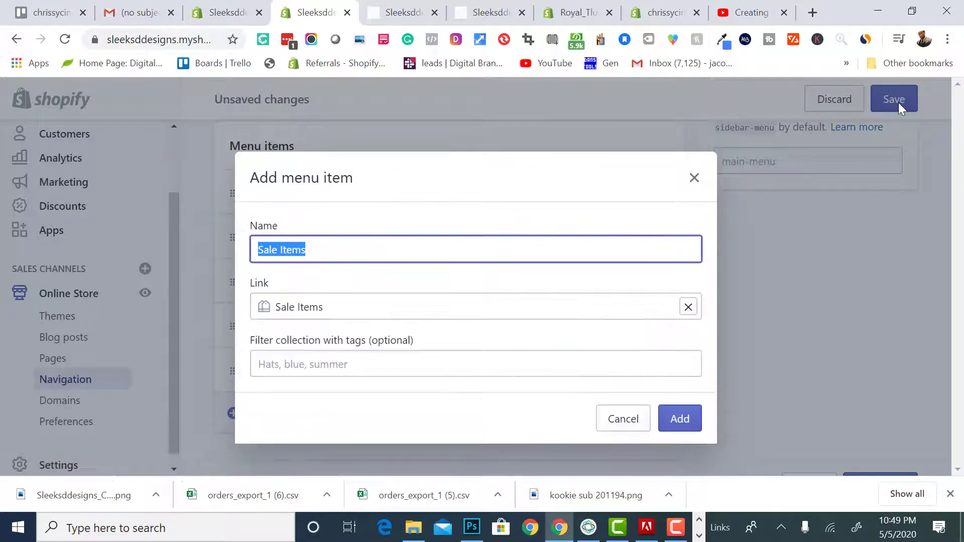
pyautogui.click(712, 191)
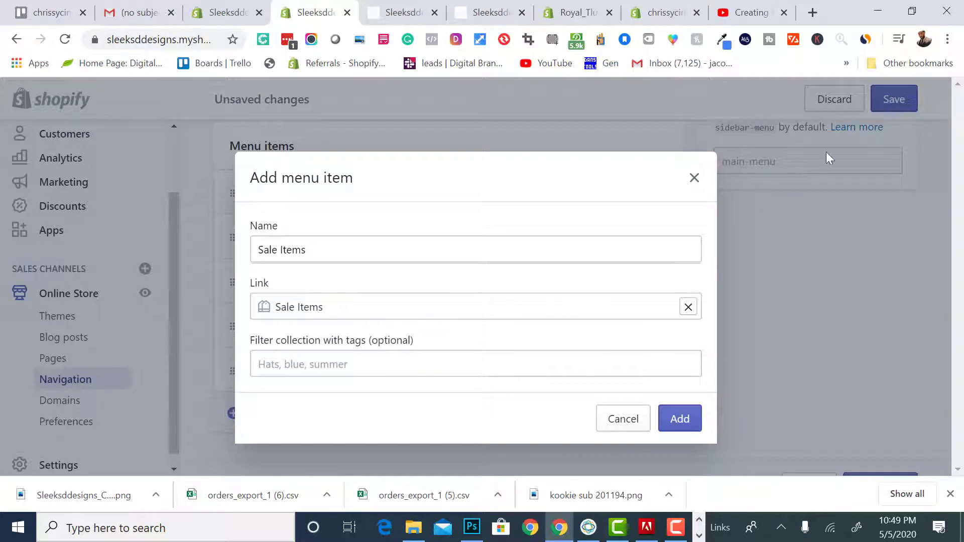
pyautogui.click(671, 417)
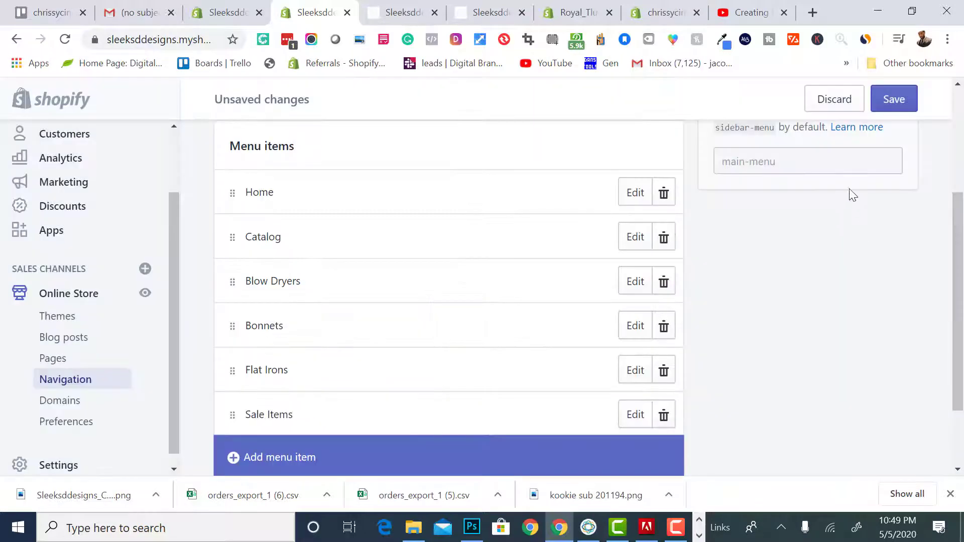
pyautogui.click(883, 103)
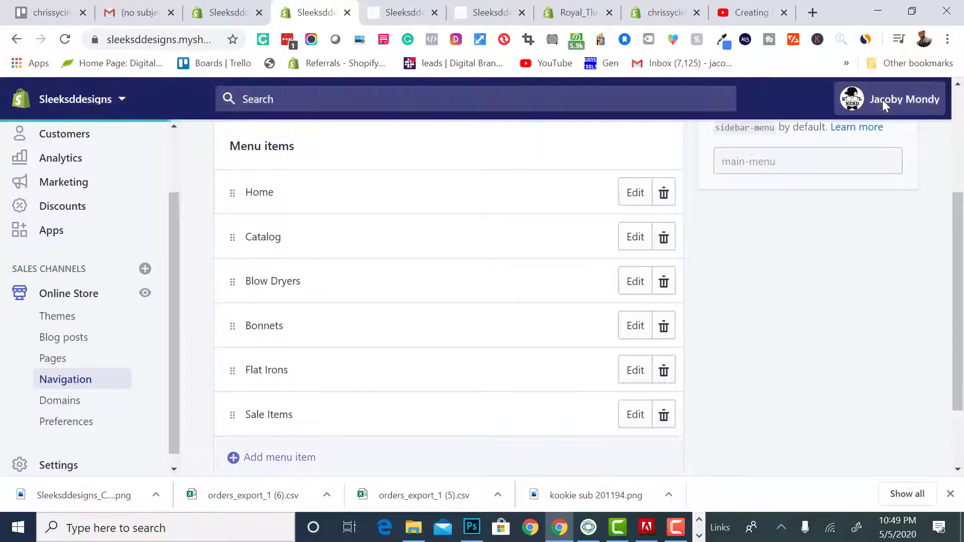
# Check the menu order on the storefront, then move Sale Items directly below Catalog in the Main menu and save.
pyautogui.click(388, 4)
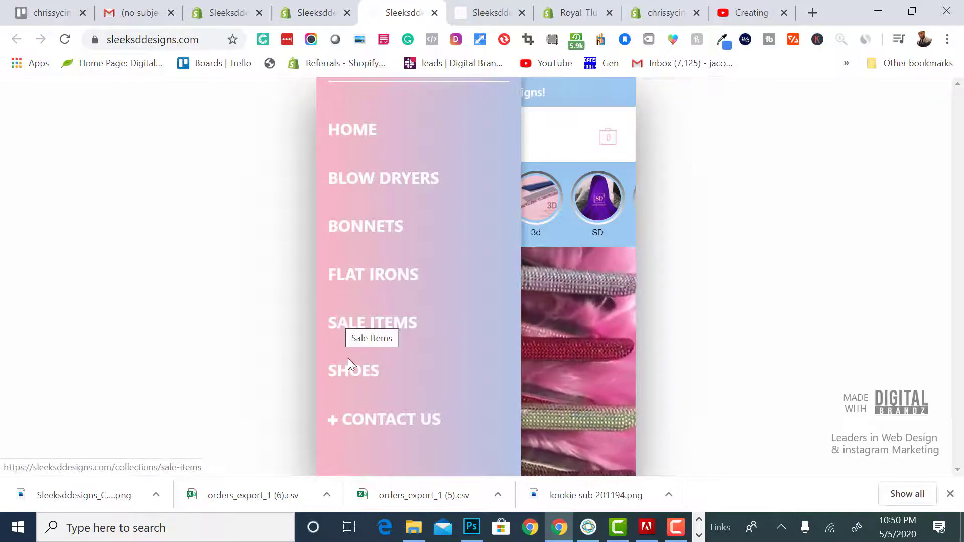
pyautogui.click(322, 15)
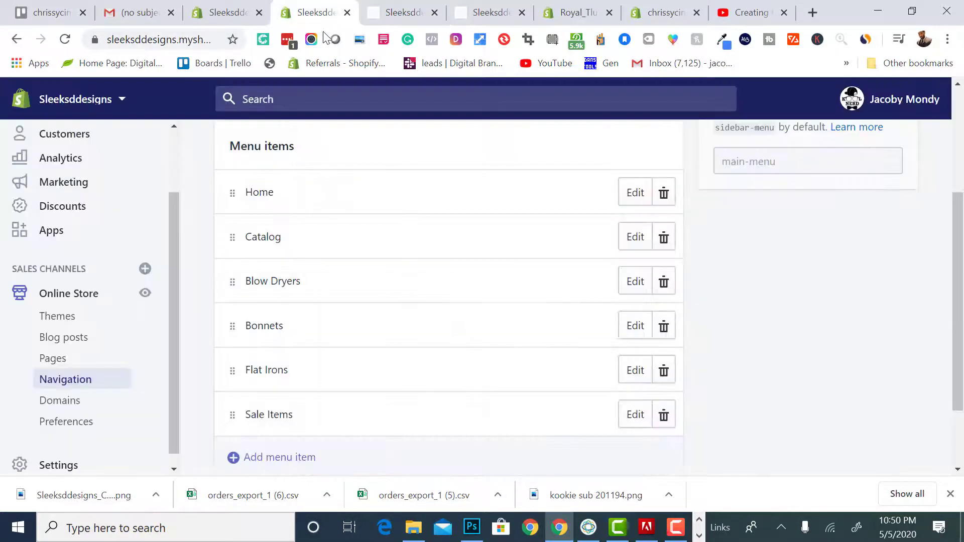
pyautogui.moveTo(230, 407); pyautogui.dragTo(232, 255)
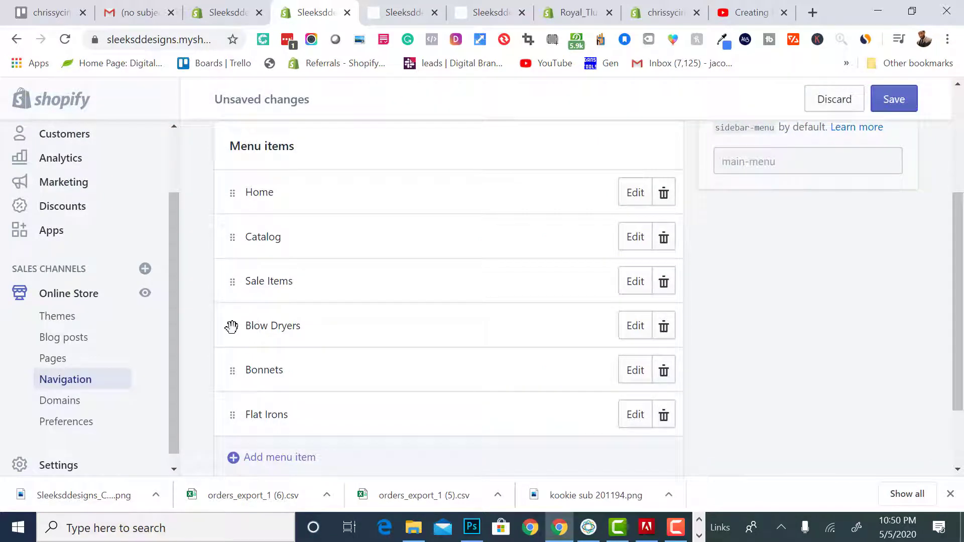
pyautogui.moveTo(230, 325); pyautogui.dragTo(246, 309)
pyautogui.click(891, 107)
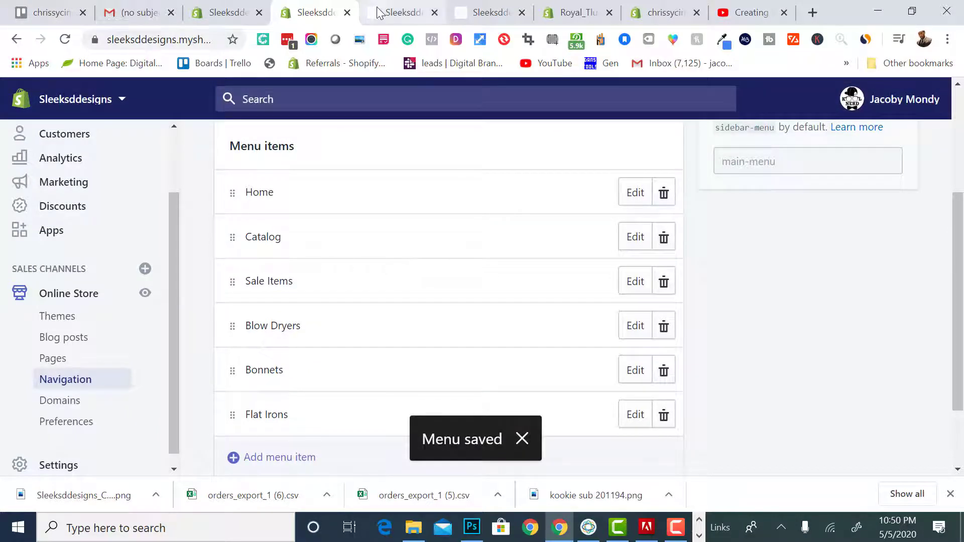
# Reload the live storefront and open its slide-out menu to examine the order of the links.
pyautogui.click(391, 11)
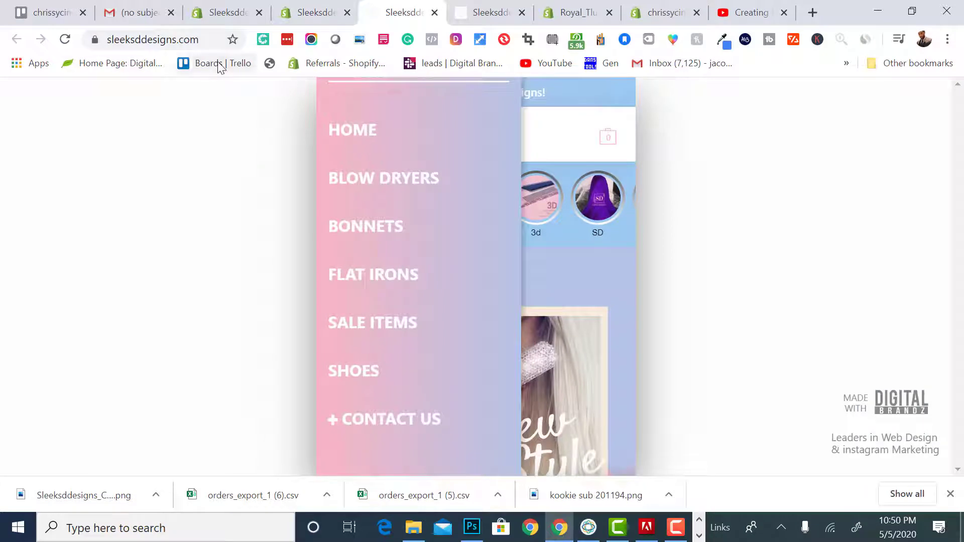
pyautogui.click(65, 40)
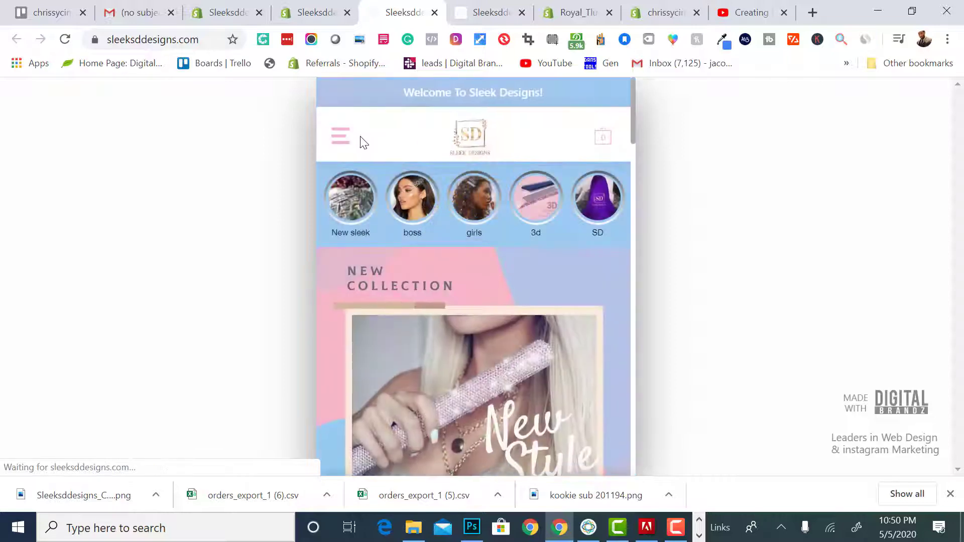
pyautogui.click(341, 136)
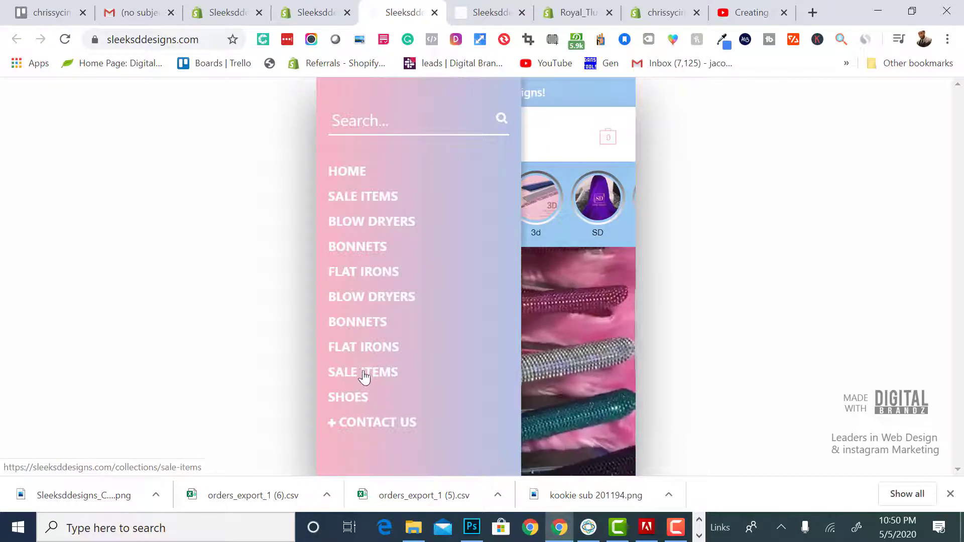
# Open the Slide Out Menu section of the live Instshop 9.7 theme in the theme customizer.
pyautogui.click(318, 15)
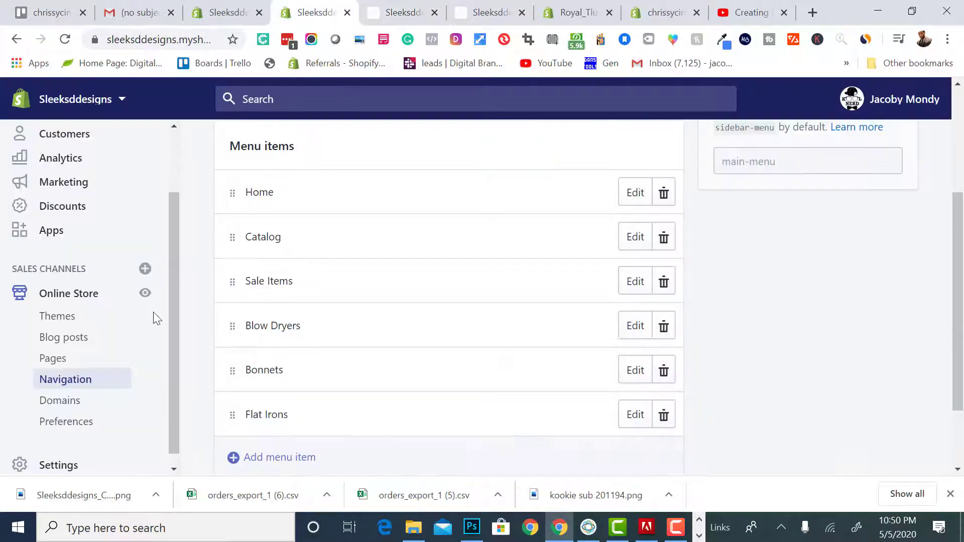
pyautogui.click(211, 12)
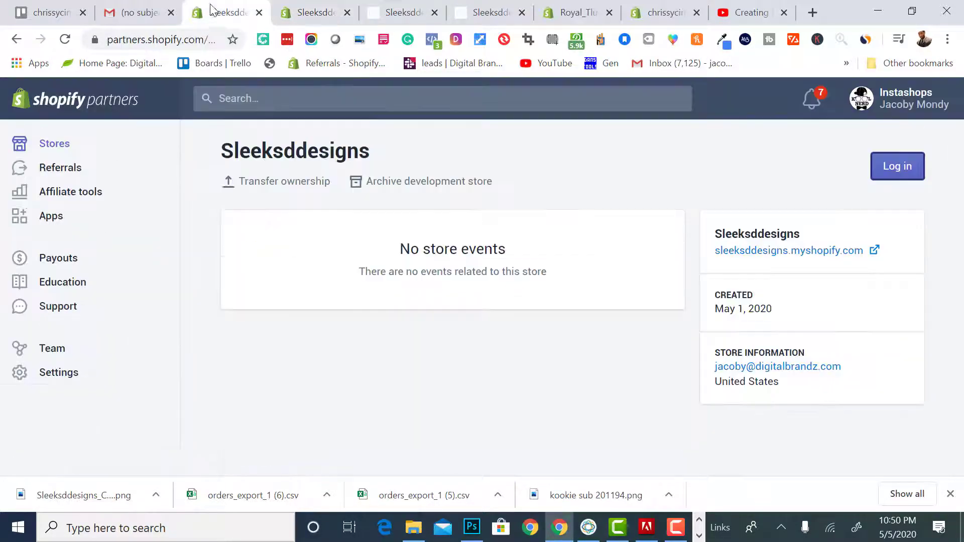
pyautogui.click(329, 12)
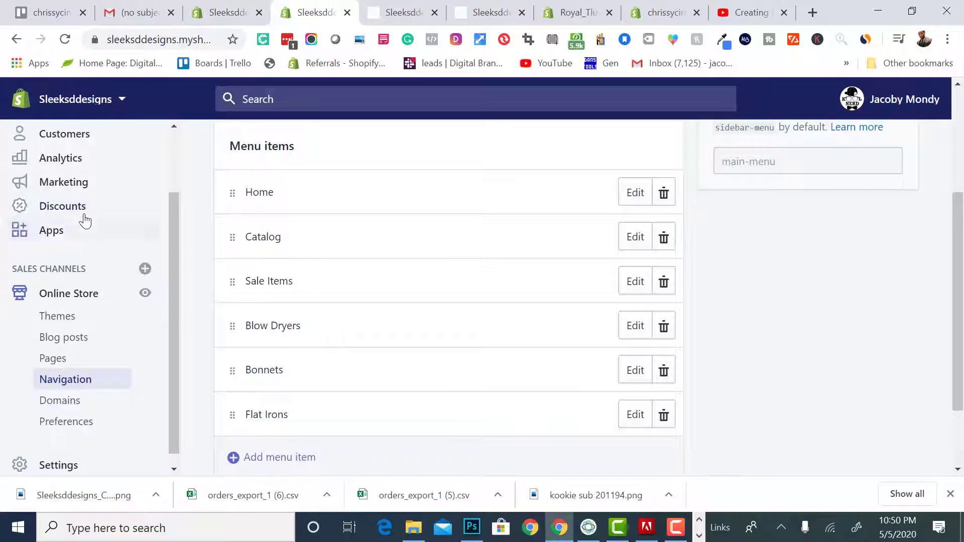
pyautogui.click(96, 295)
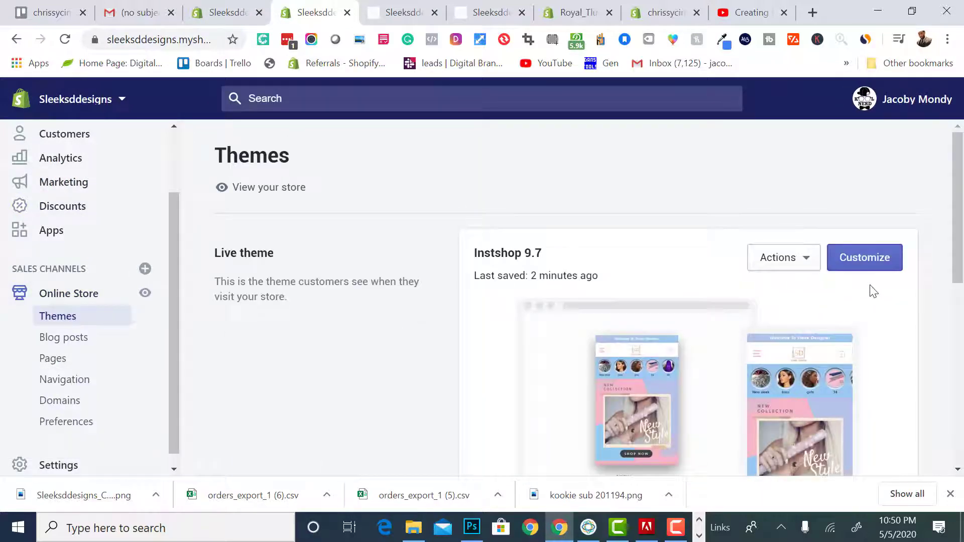
pyautogui.click(881, 271)
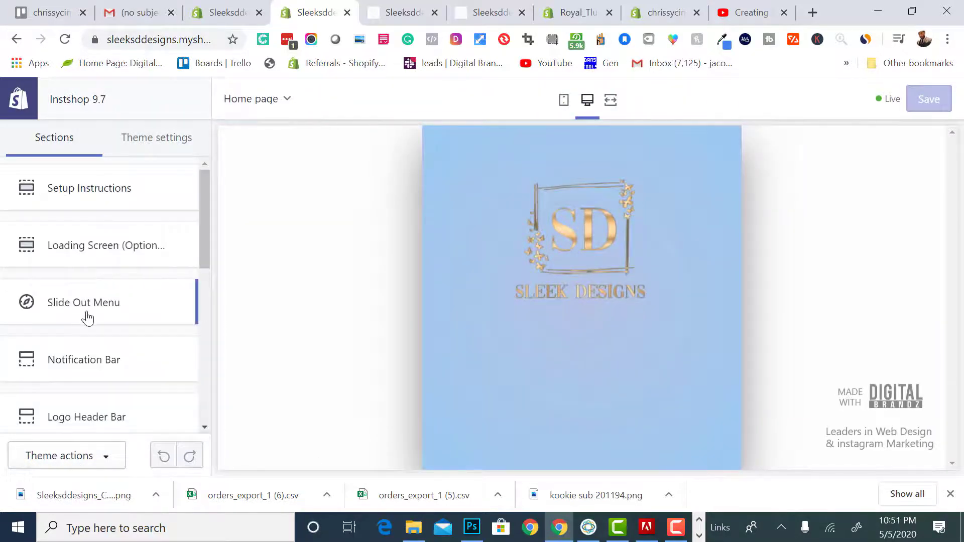
pyautogui.click(120, 308)
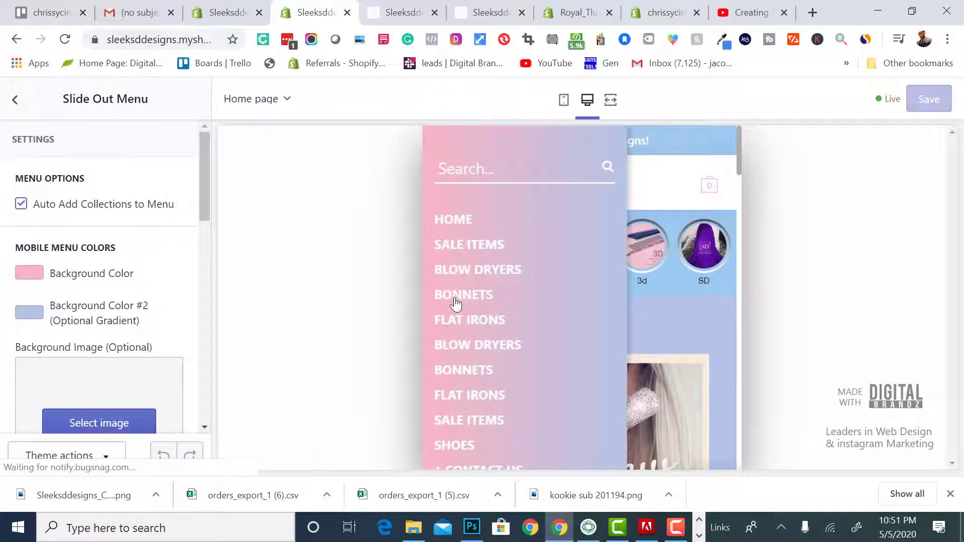
# Turn off Auto Add Collections to Menu for the slide-out menu, compare the preview with the live storefront, and save the theme.
pyautogui.scroll(-1, 456, 304)
pyautogui.click(21, 206)
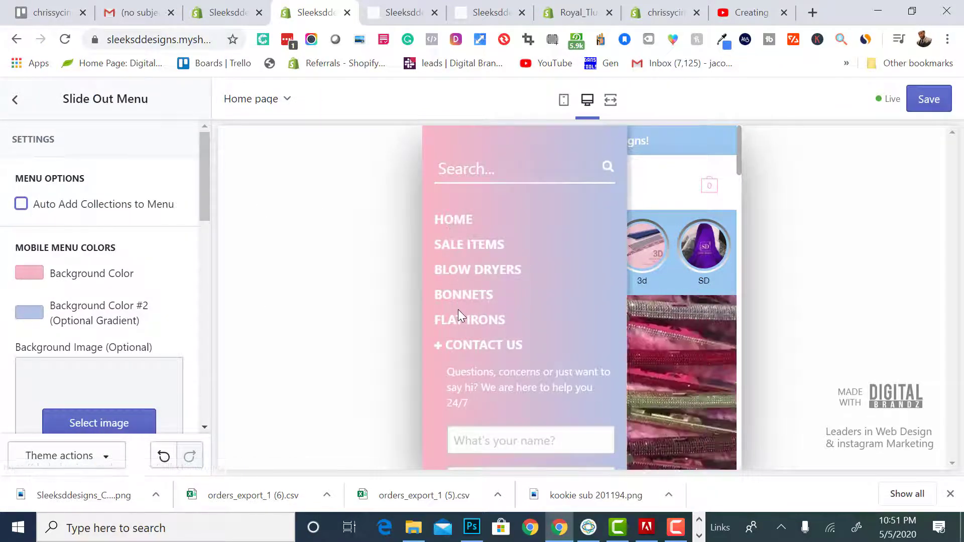
pyautogui.click(417, 15)
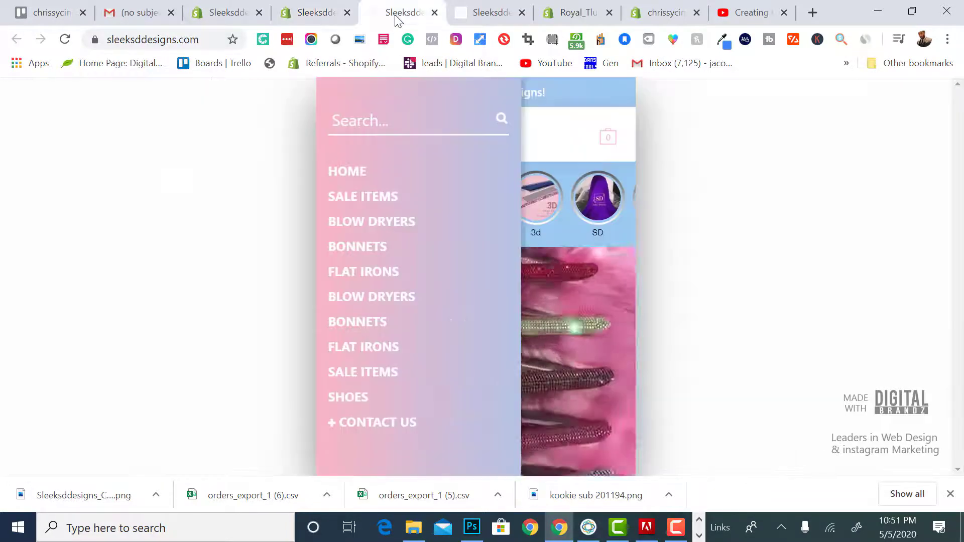
pyautogui.click(318, 17)
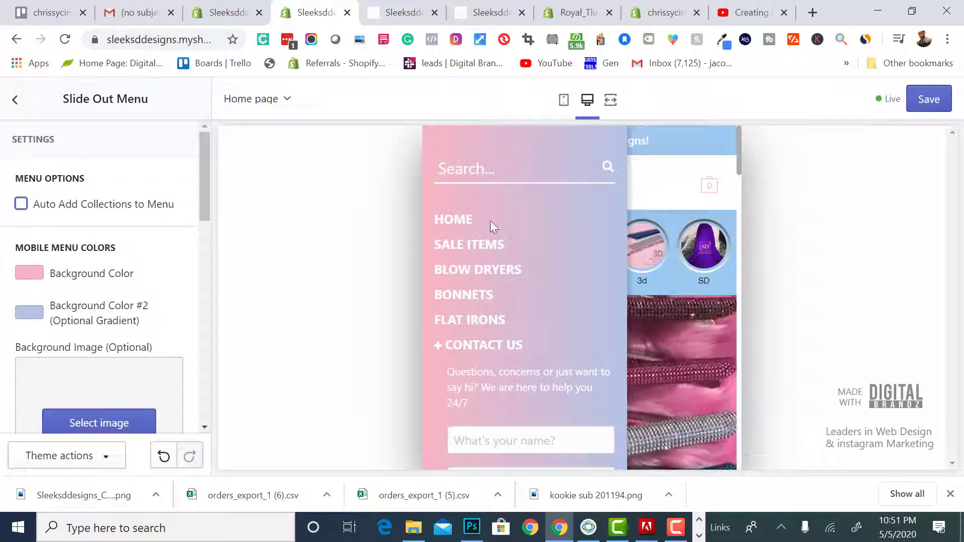
pyautogui.click(927, 101)
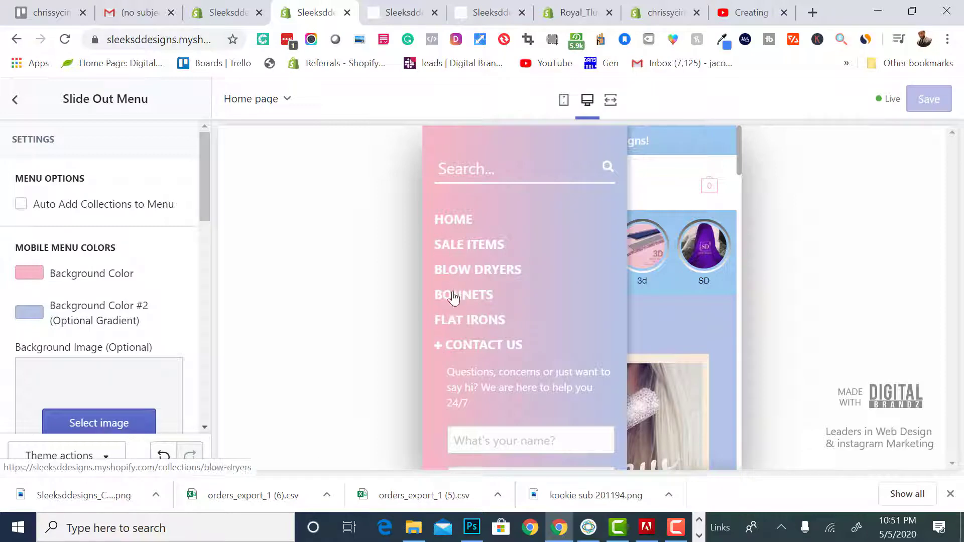
# Leave the theme customizer and open the Main menu in the store's navigation settings.
pyautogui.click(218, 19)
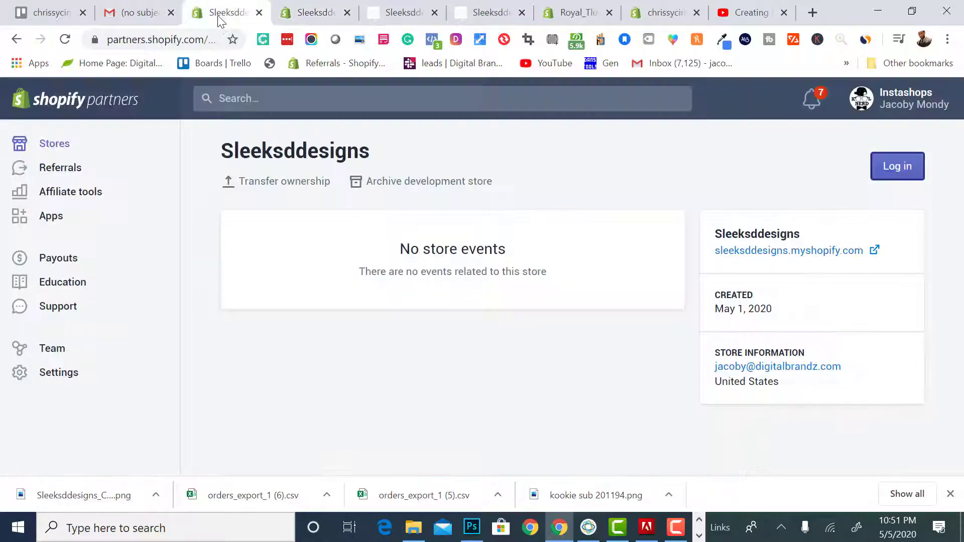
pyautogui.hotkey('ctrl', 'Tab')
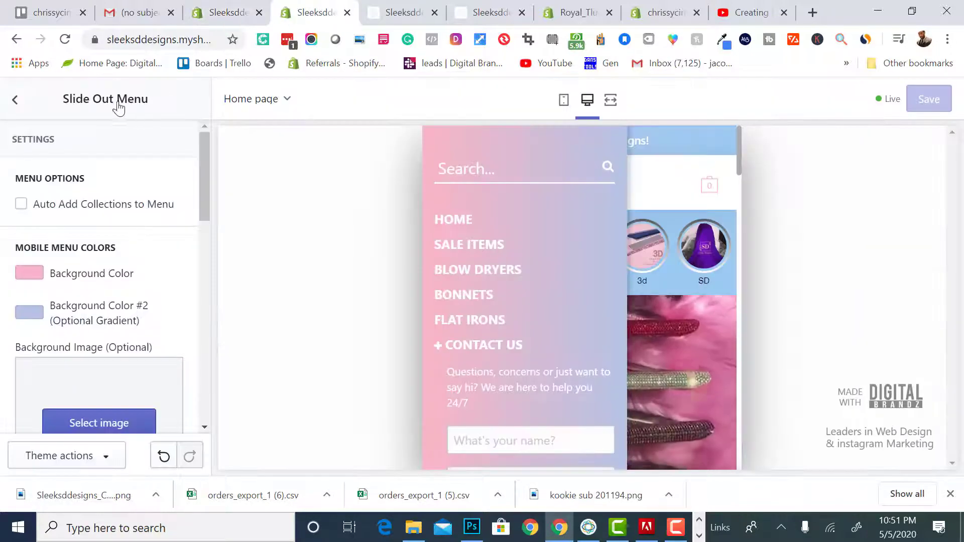
pyautogui.click(15, 100)
pyautogui.click(15, 100)
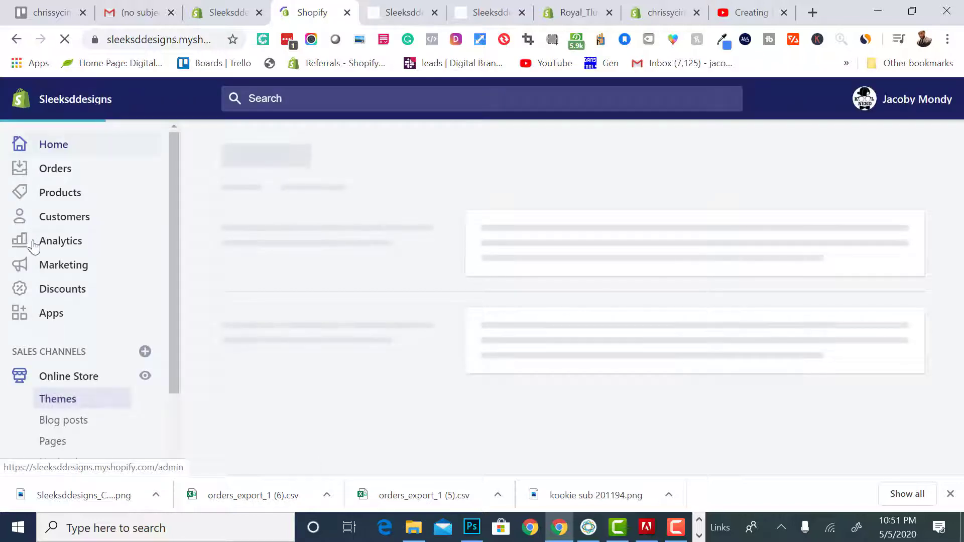
pyautogui.scroll(-1, 44, 316)
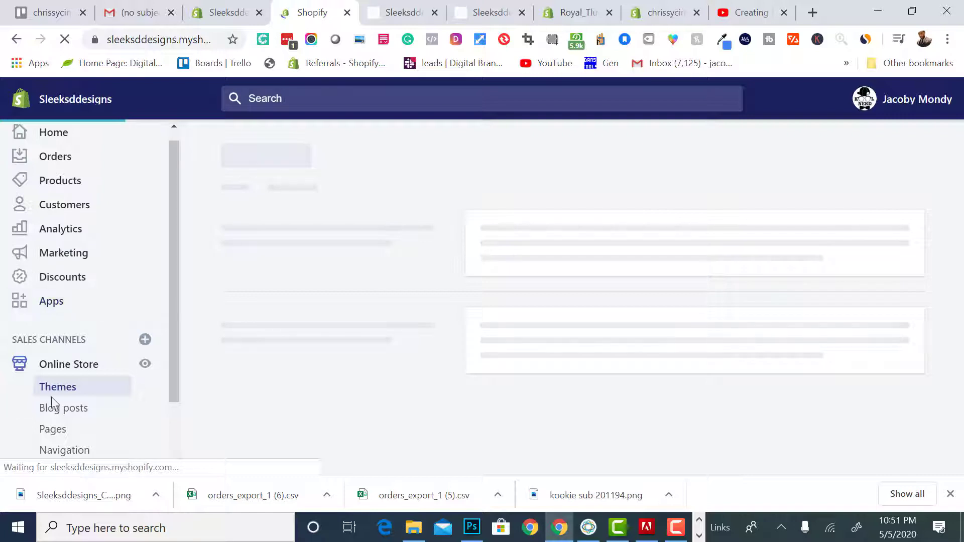
pyautogui.scroll(-2, 70, 389)
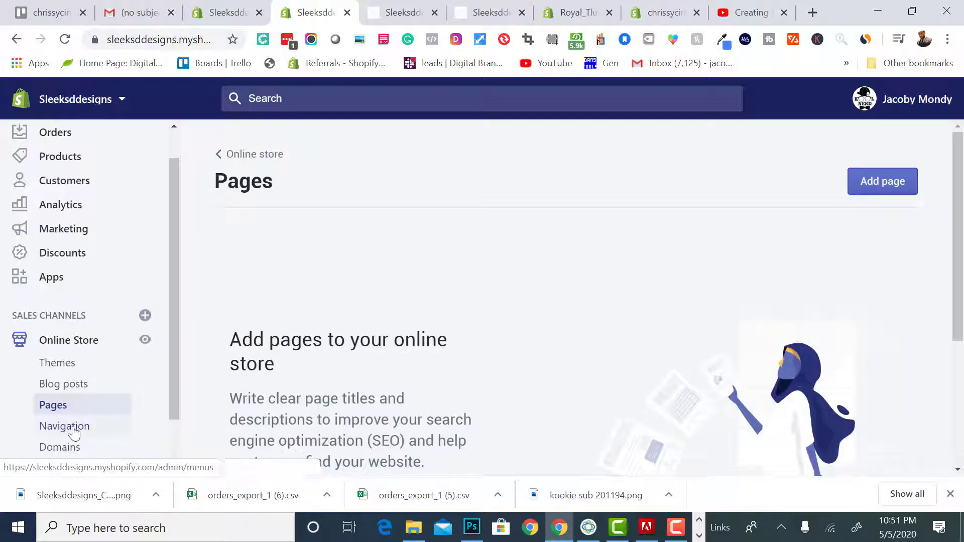
pyautogui.click(74, 433)
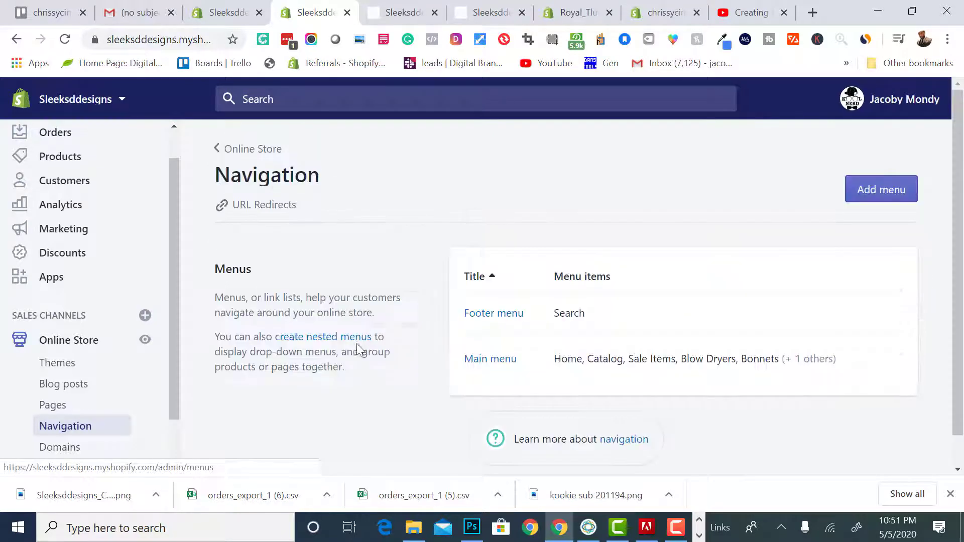
pyautogui.click(489, 359)
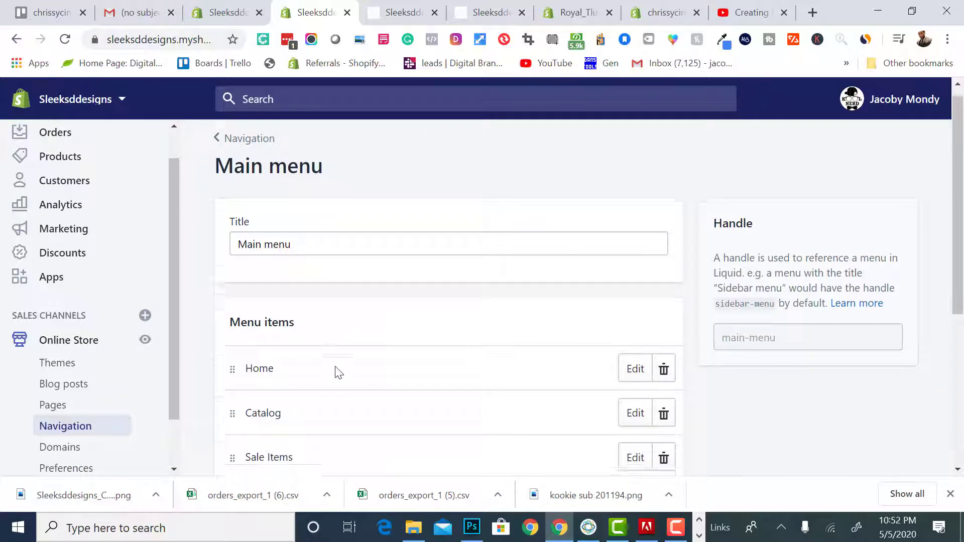
# Add a menu item linked to the HAIR CLIPS BOSS product and nest it under Sale Items.
pyautogui.scroll(-4, 336, 372)
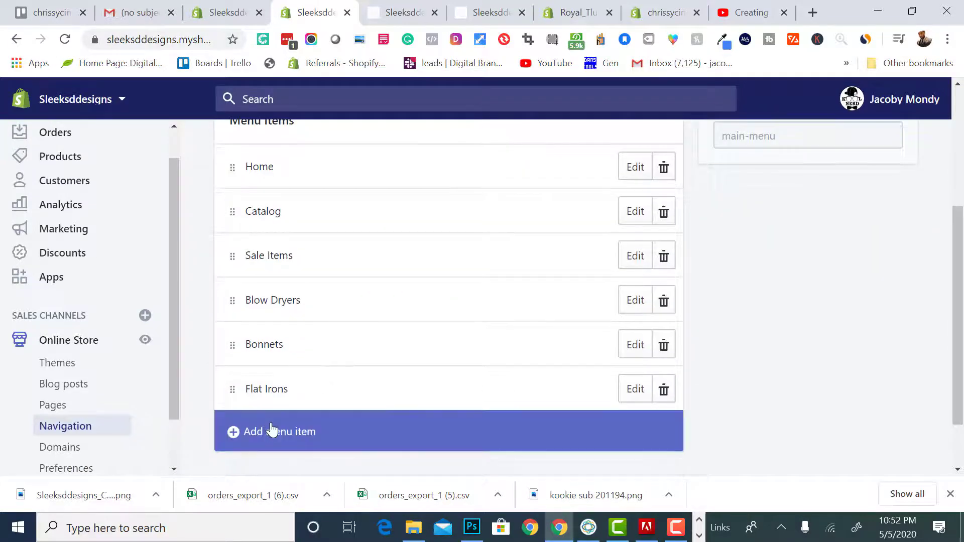
pyautogui.click(272, 430)
pyautogui.click(316, 337)
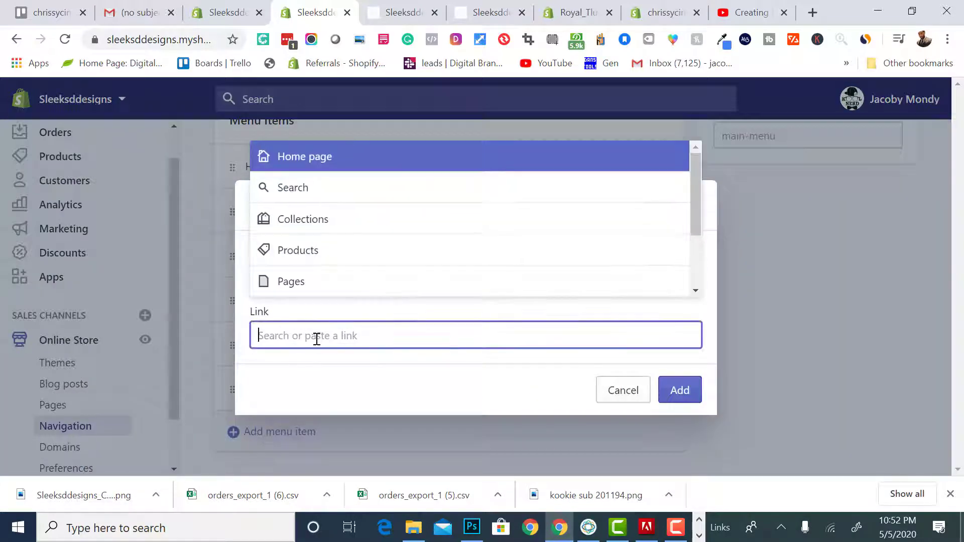
pyautogui.click(310, 262)
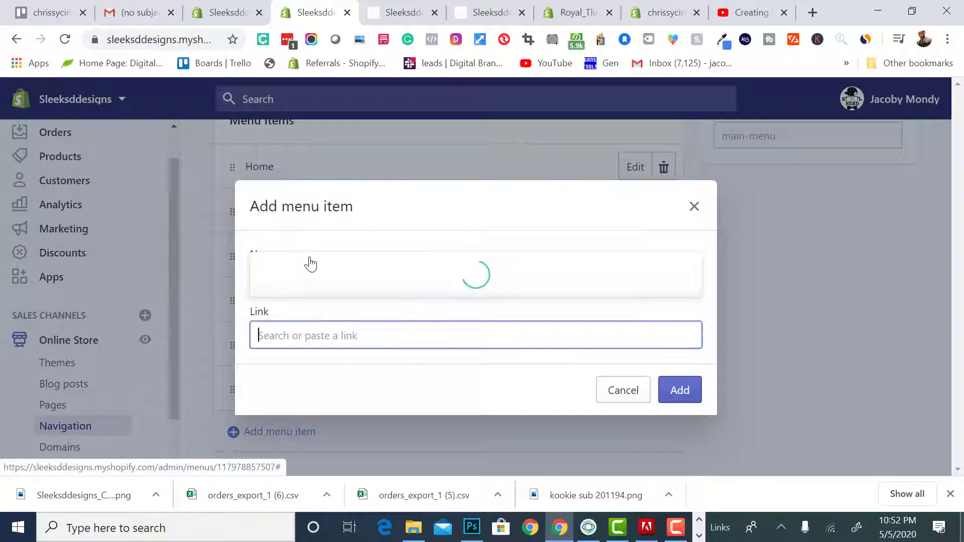
pyautogui.click(340, 243)
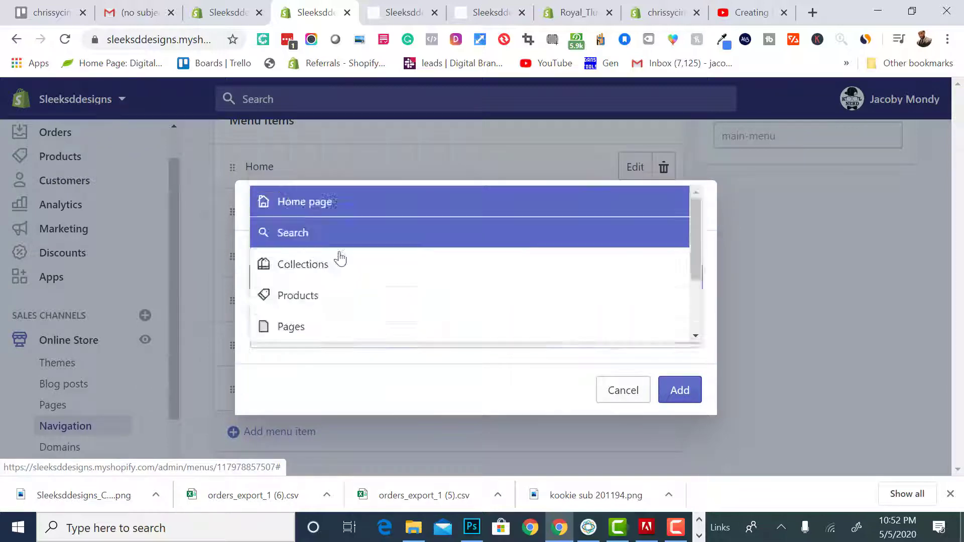
pyautogui.click(678, 391)
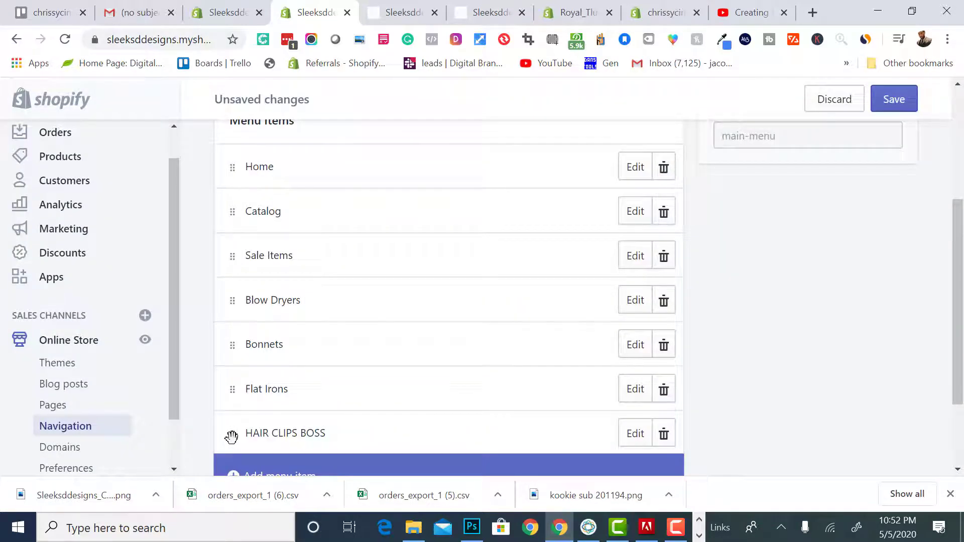
pyautogui.moveTo(232, 437); pyautogui.dragTo(295, 302)
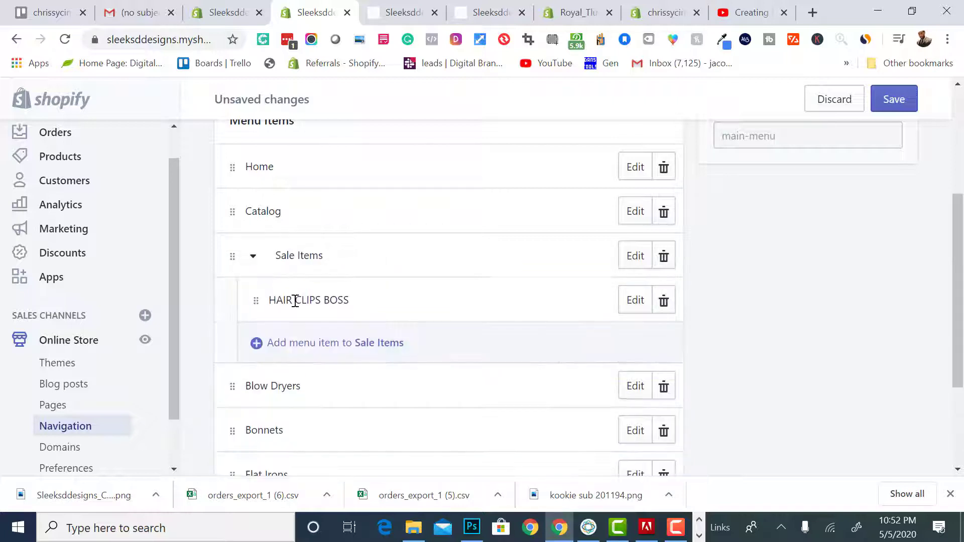
# Add a submenu item under Sale Items linked to the Hair Clips Girls product.
pyautogui.click(312, 347)
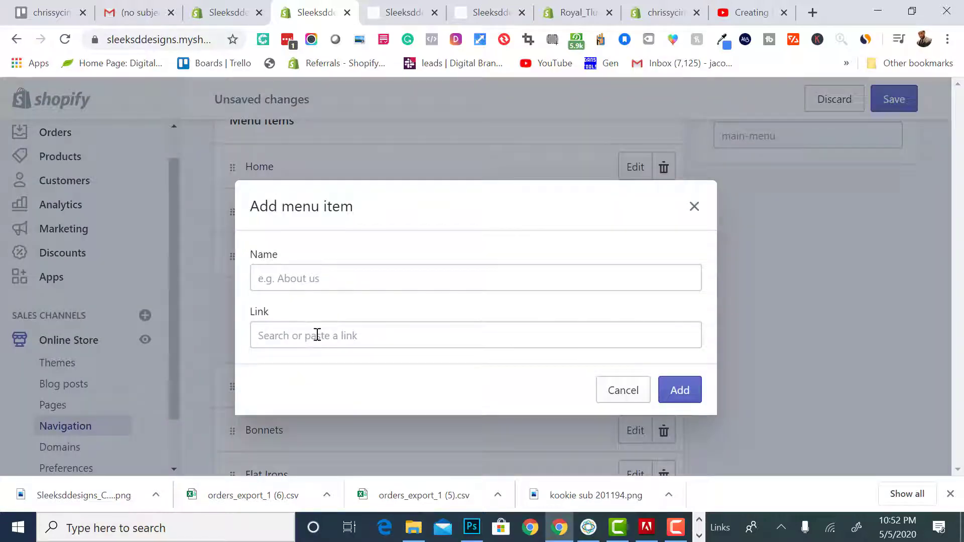
pyautogui.click(624, 387)
pyautogui.click(330, 353)
pyautogui.click(359, 337)
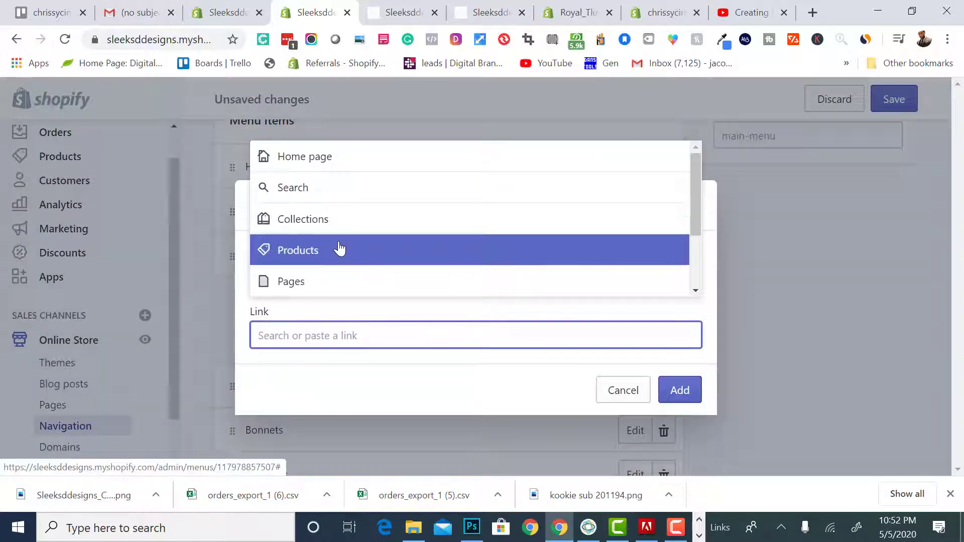
pyautogui.click(339, 248)
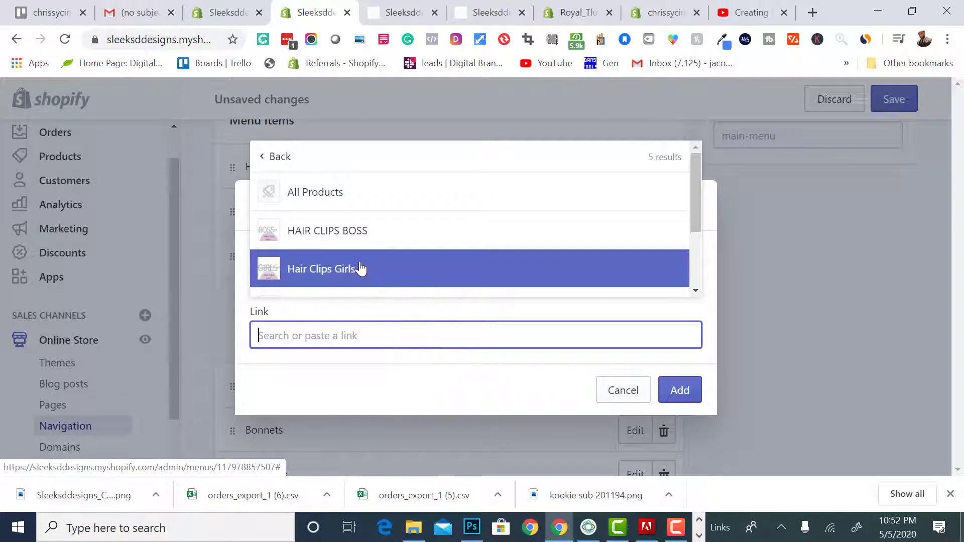
pyautogui.click(361, 269)
pyautogui.click(666, 395)
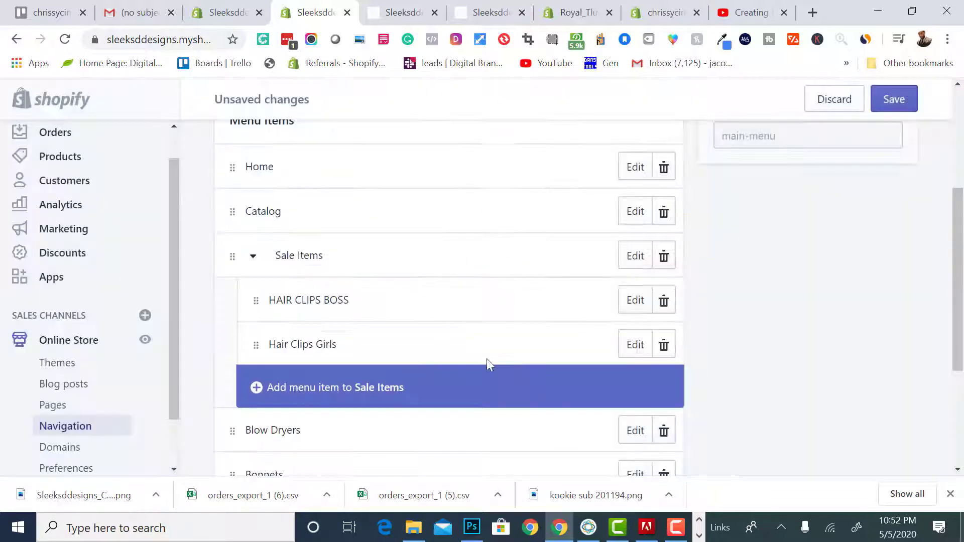
# Add a submenu item under Sale Items linked to the Sleek Gold product and save the Main menu.
pyautogui.click(346, 390)
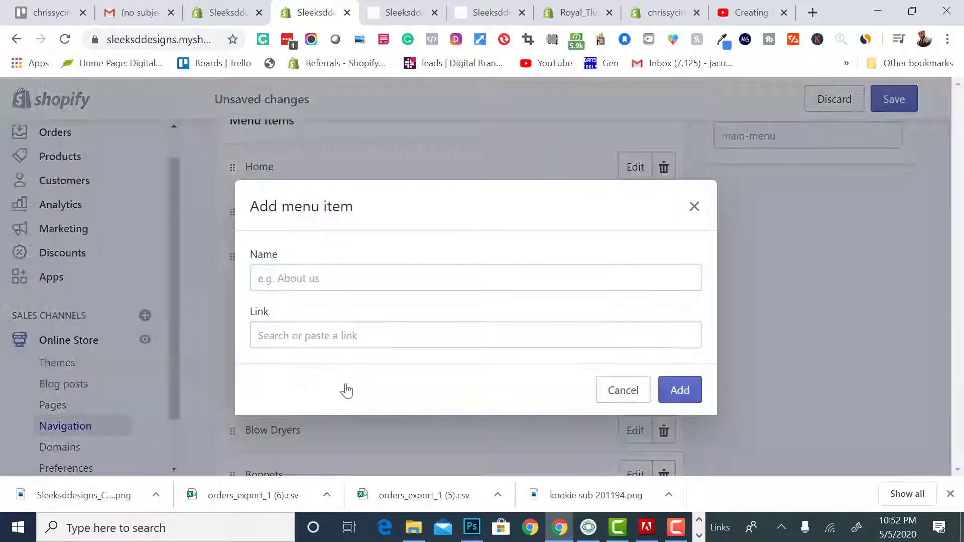
pyautogui.click(388, 334)
pyautogui.click(360, 458)
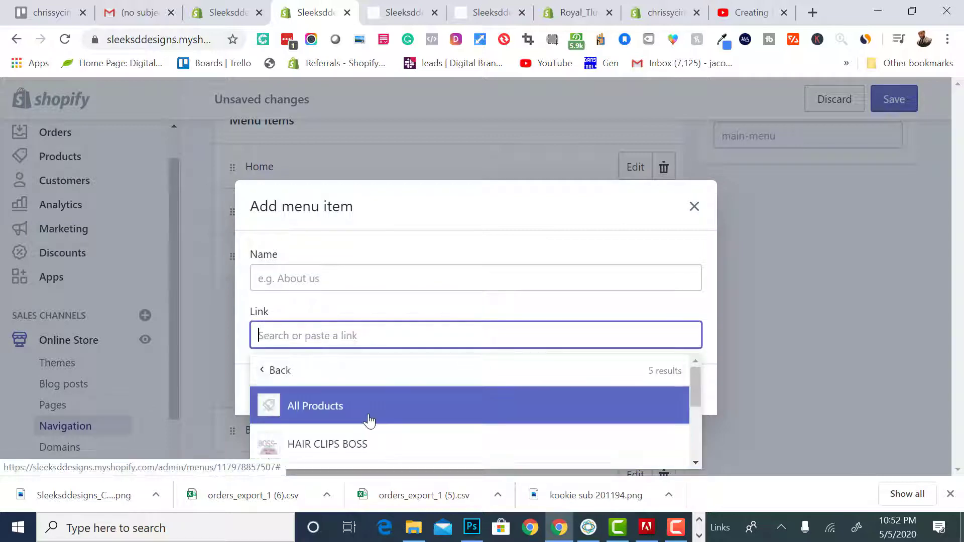
pyautogui.scroll(-3, 368, 422)
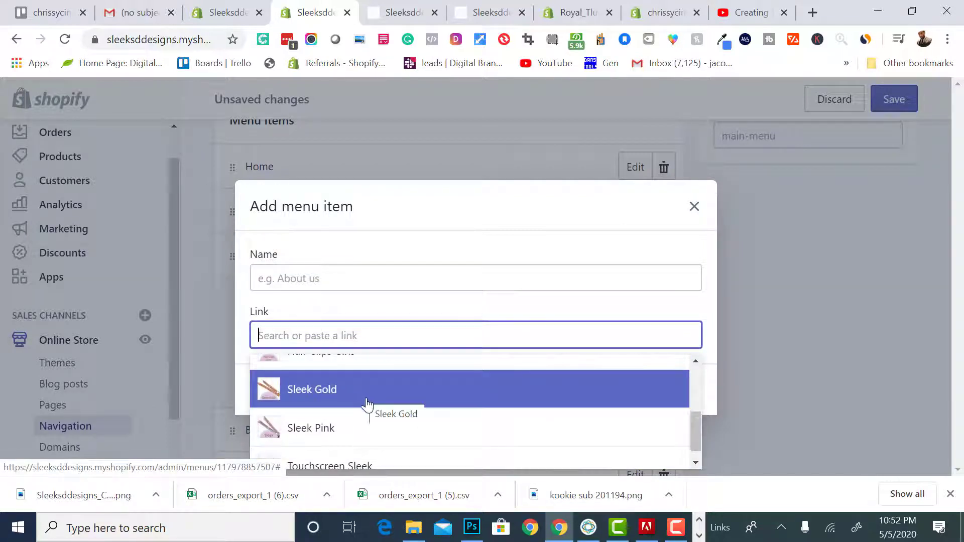
pyautogui.click(380, 390)
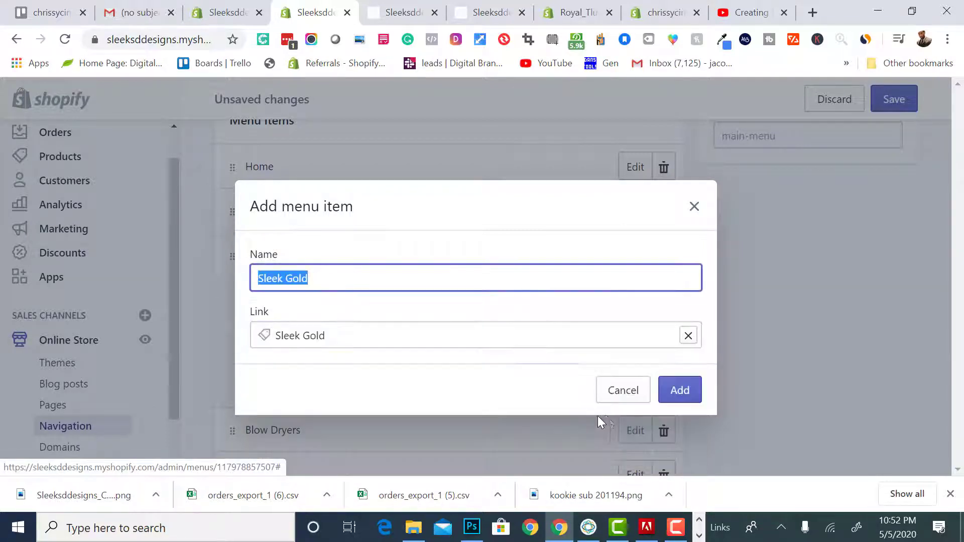
pyautogui.click(679, 391)
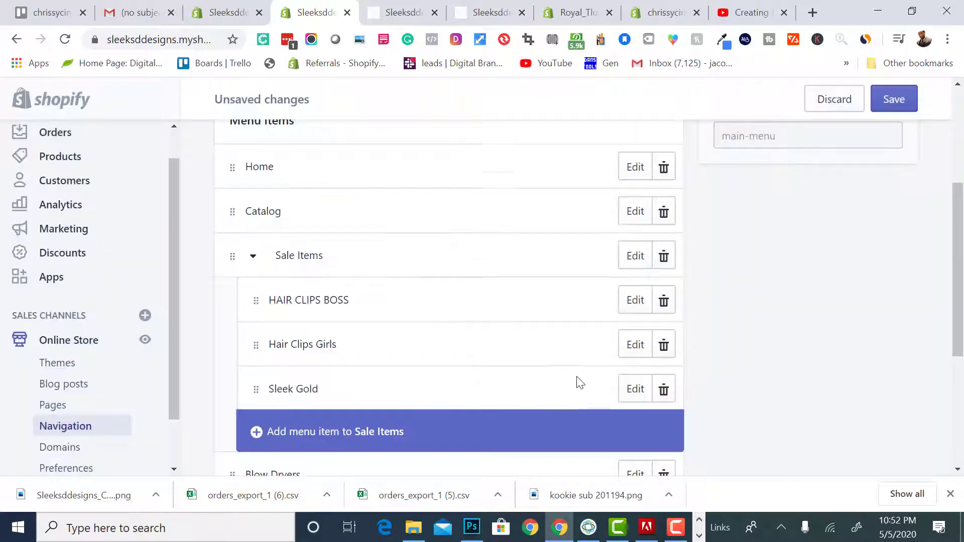
pyautogui.click(893, 103)
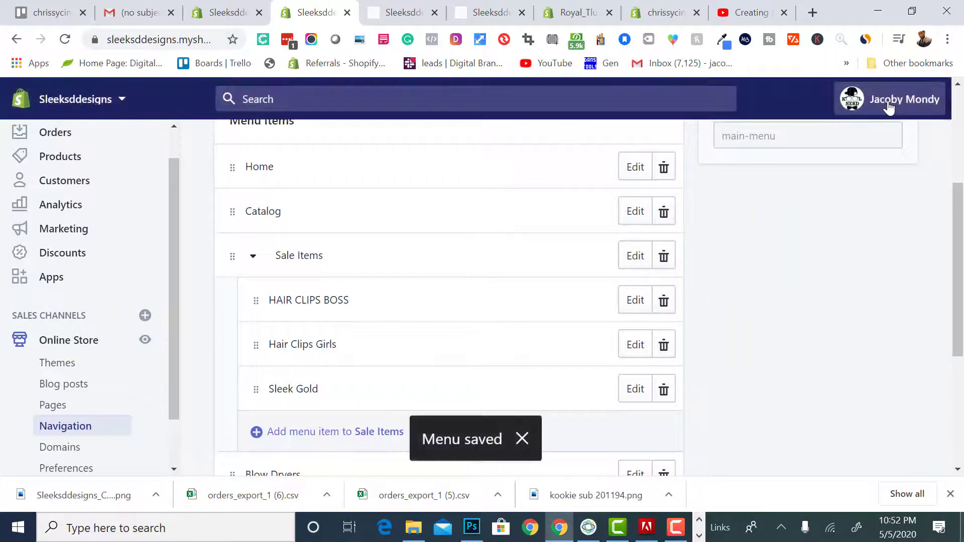
# View the live storefront and open its slide-out menu to check the nested Sale Items entry.
pyautogui.click(143, 343)
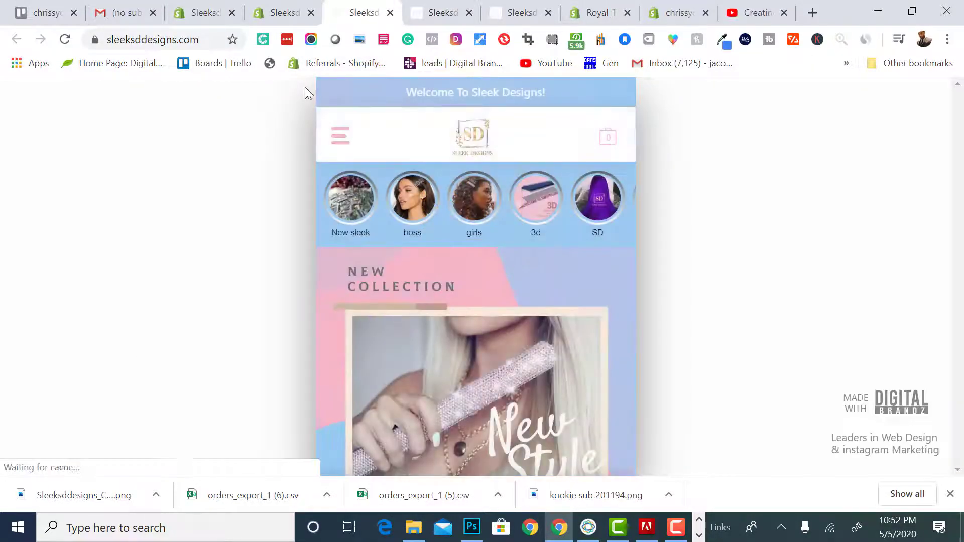
pyautogui.click(342, 138)
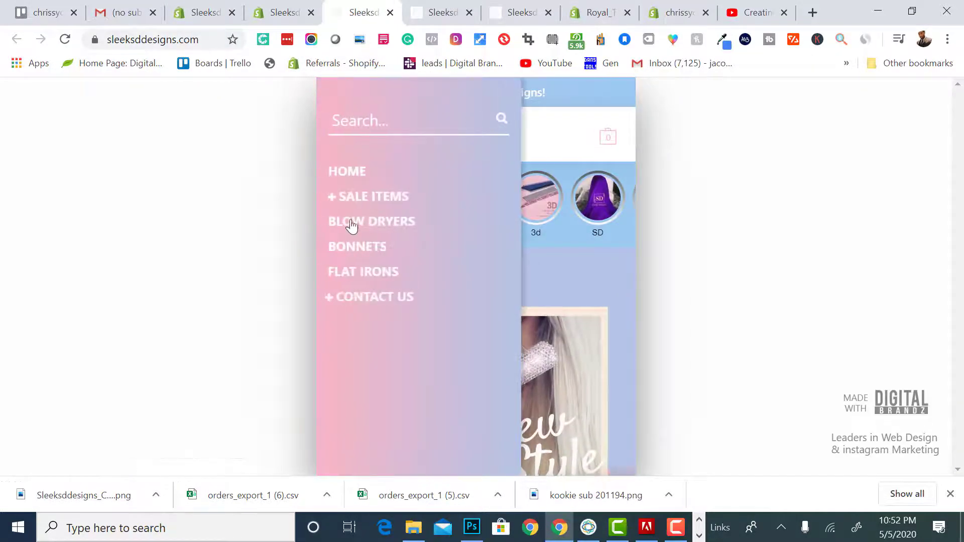
# Expand and collapse Sale Items in the storefront's slide-out menu to check its nested product links.
pyautogui.click(333, 200)
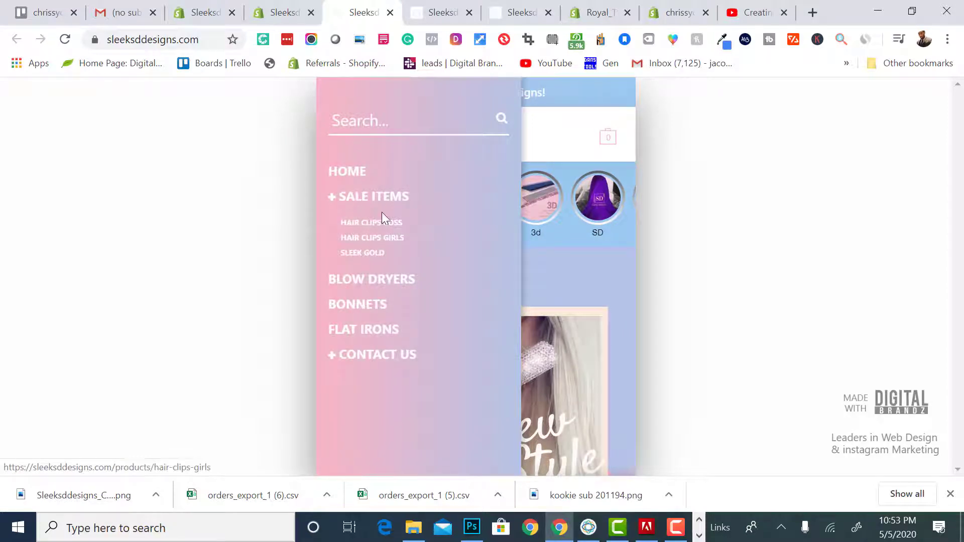
pyautogui.click(333, 201)
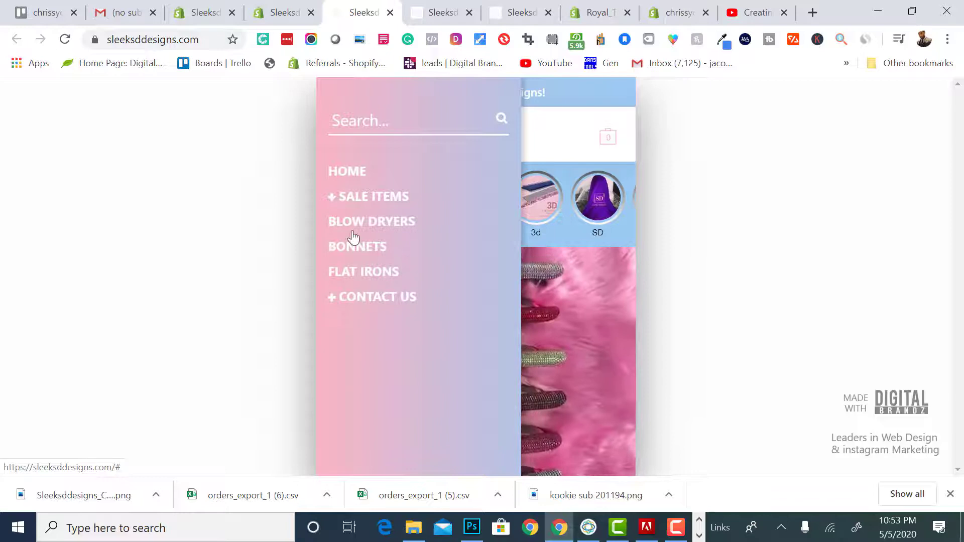
pyautogui.click(335, 208)
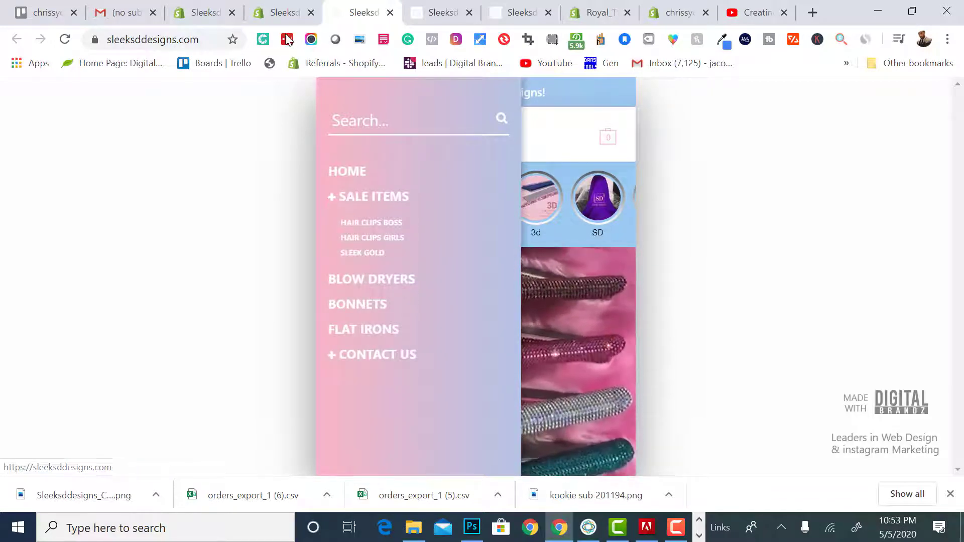
# Open the live Instshop 9.7 theme for customizing and examine the Contact Us form in the preview's slide-out menu.
pyautogui.click(278, 17)
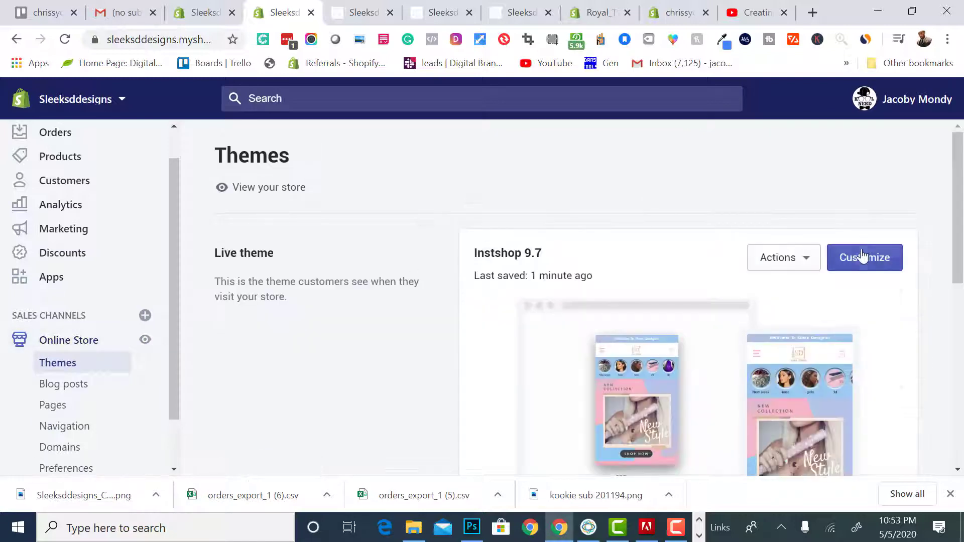
pyautogui.click(862, 256)
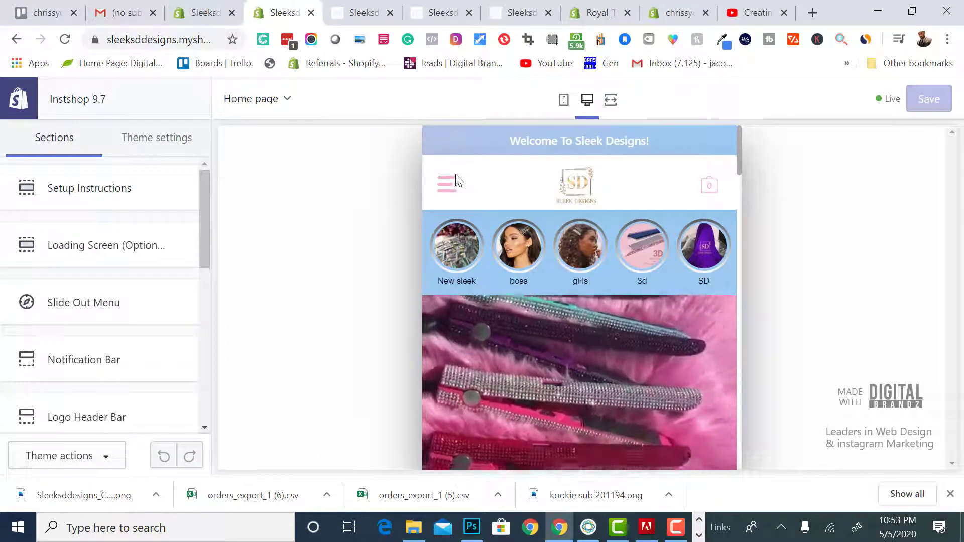
pyautogui.click(446, 185)
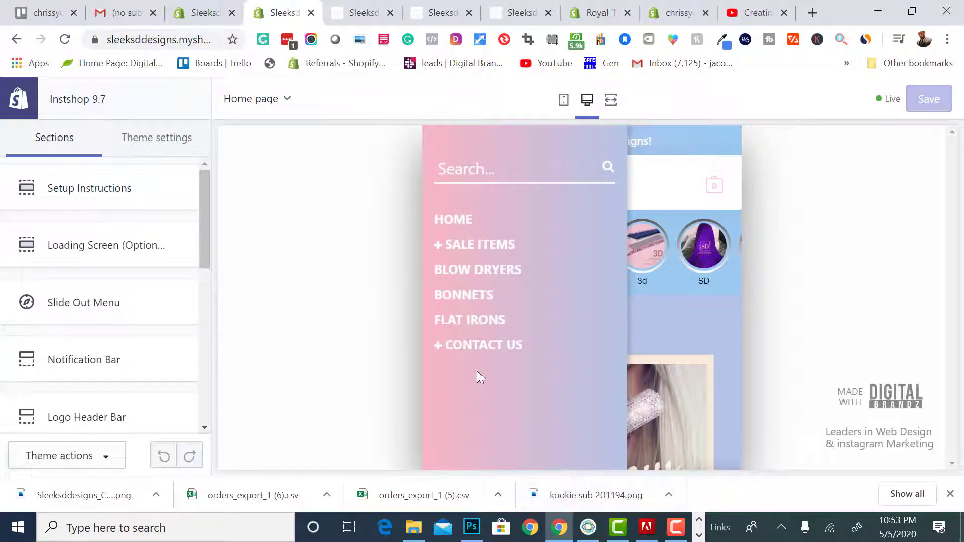
pyautogui.click(439, 347)
pyautogui.scroll(-4, 556, 400)
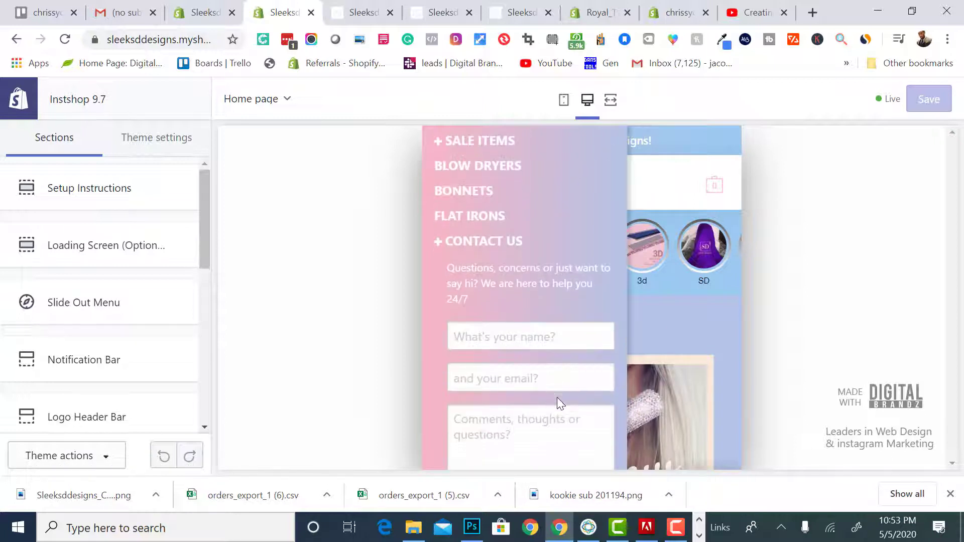
pyautogui.click(674, 537)
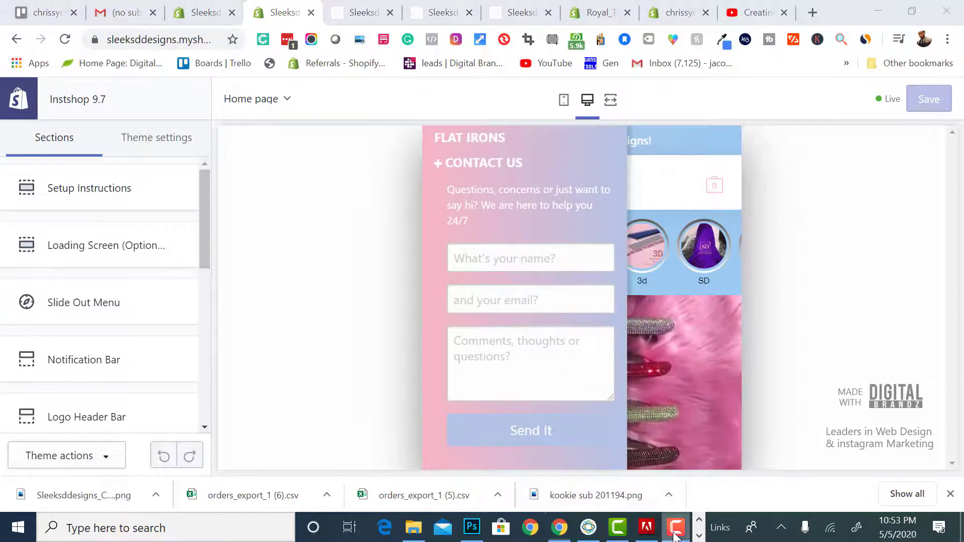